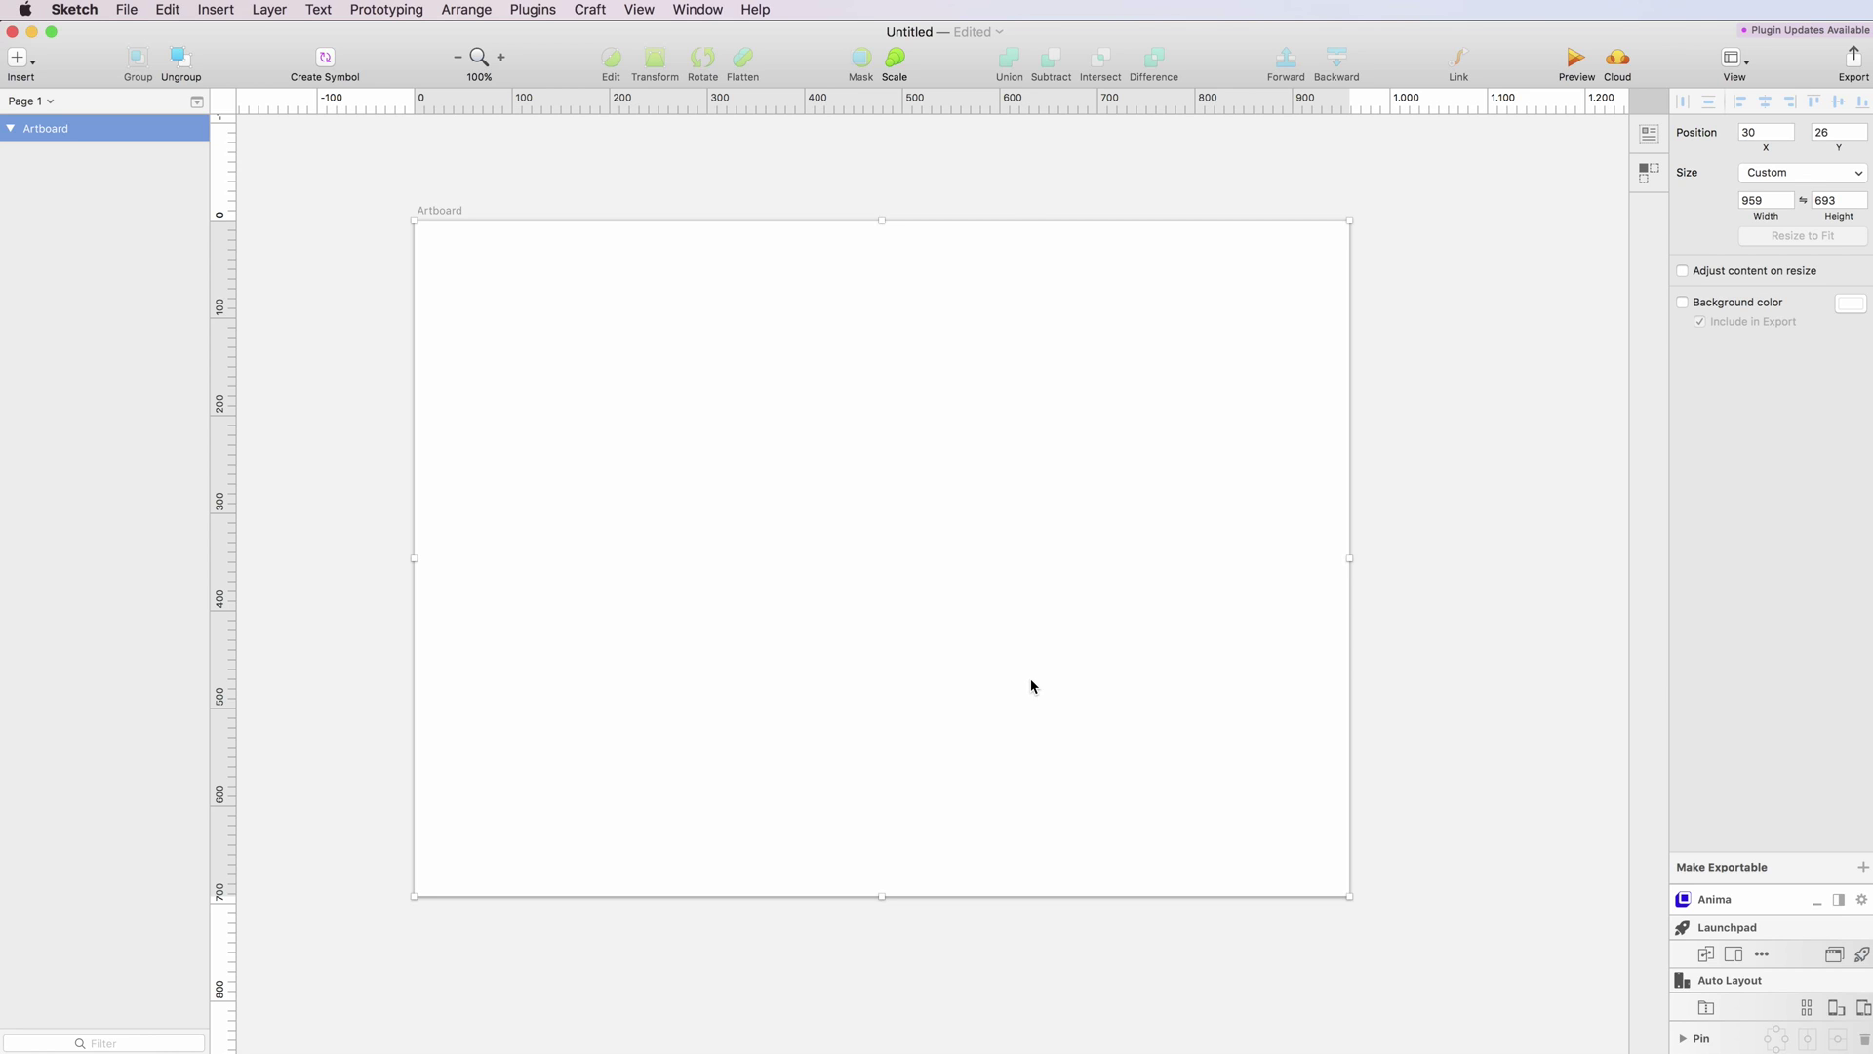
Deselect the blank artboard and zoom the canvas in to 116%
click(1403, 524)
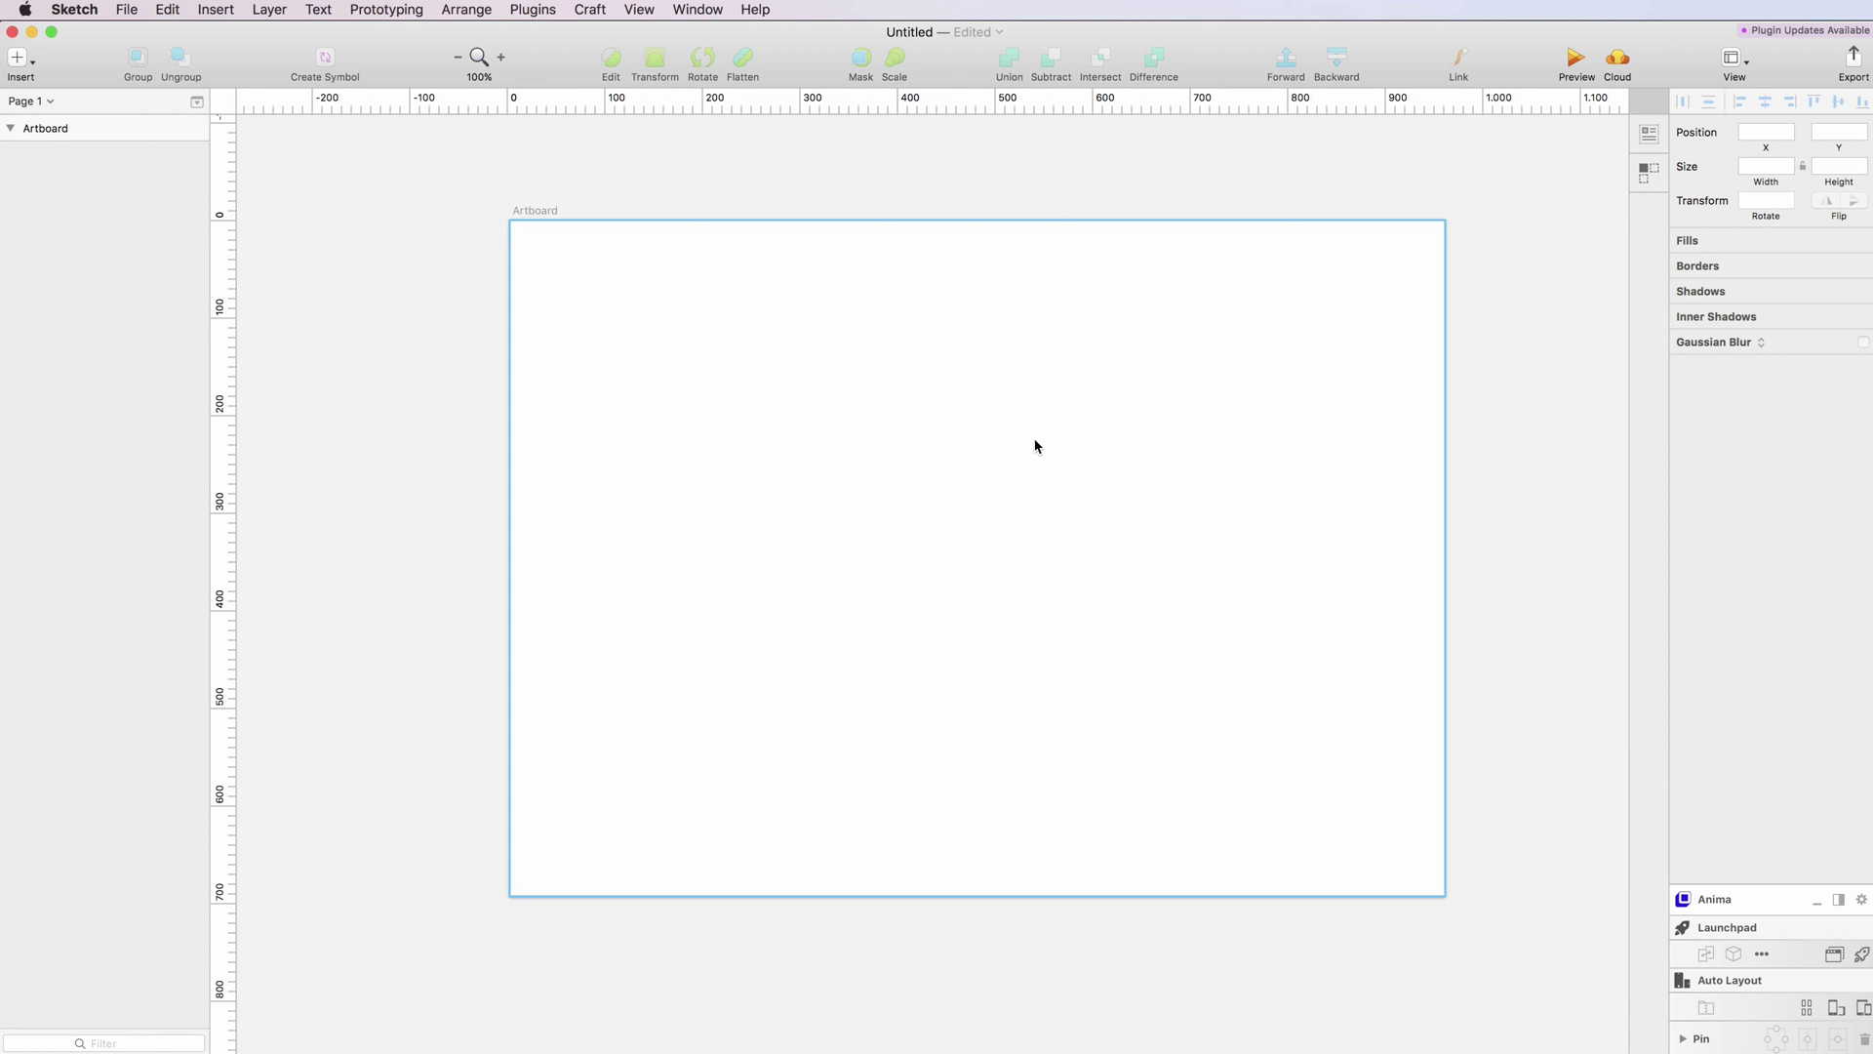
scroll(1036, 446, up, 3)
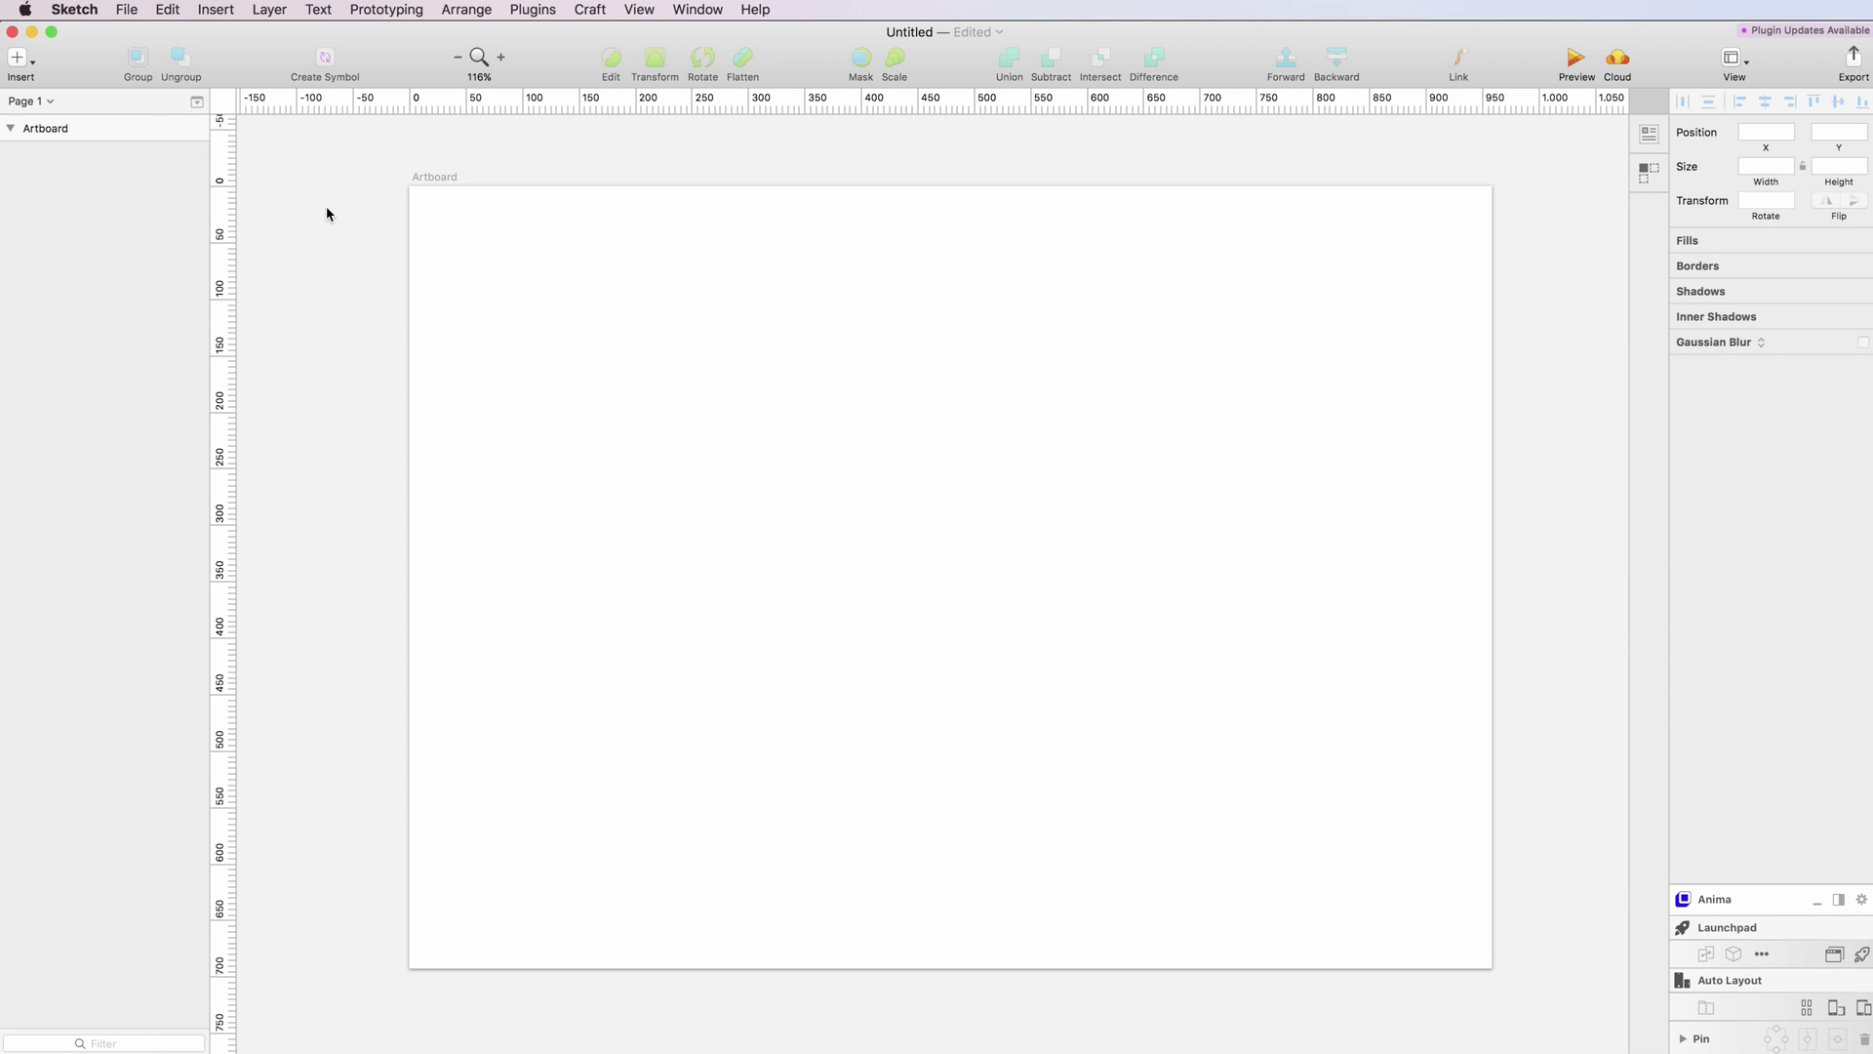
click(21, 59)
Draw a borderless 360×468 rectangle and centre it horizontally and vertically on the artboard
mouse_move(47, 88)
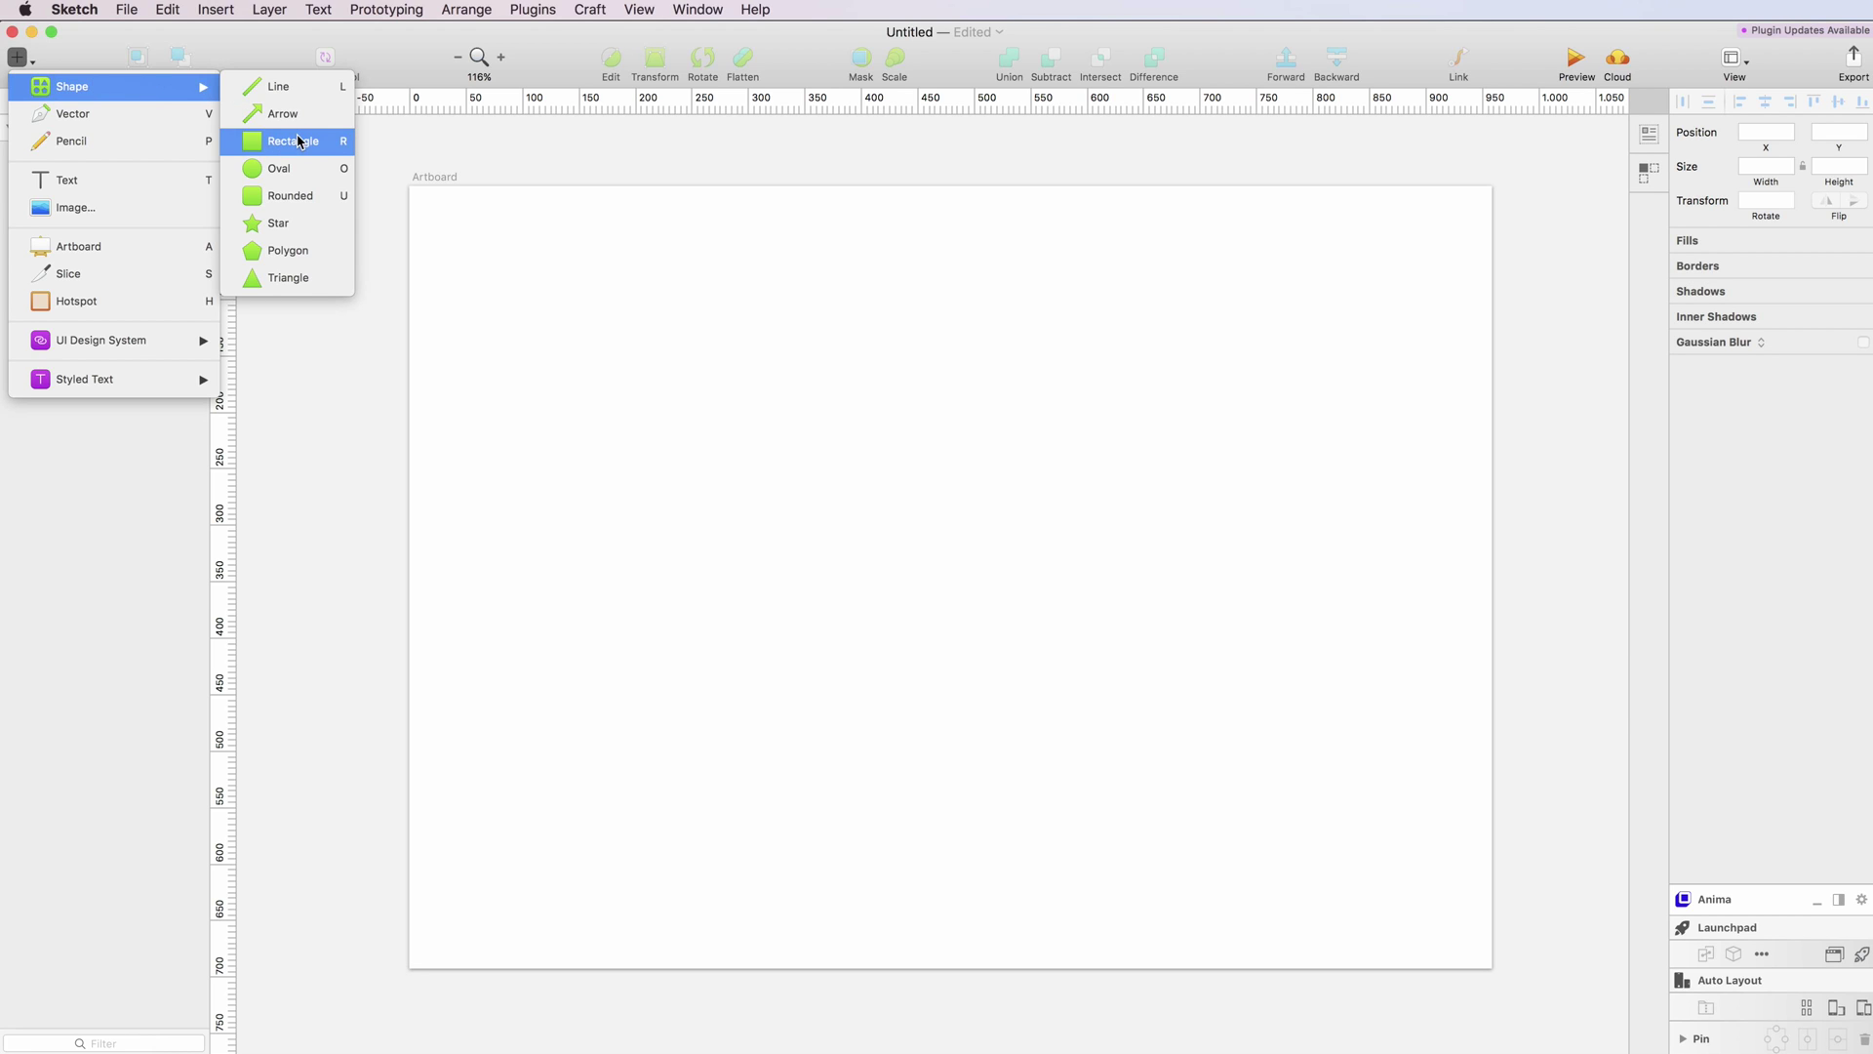
key(Return)
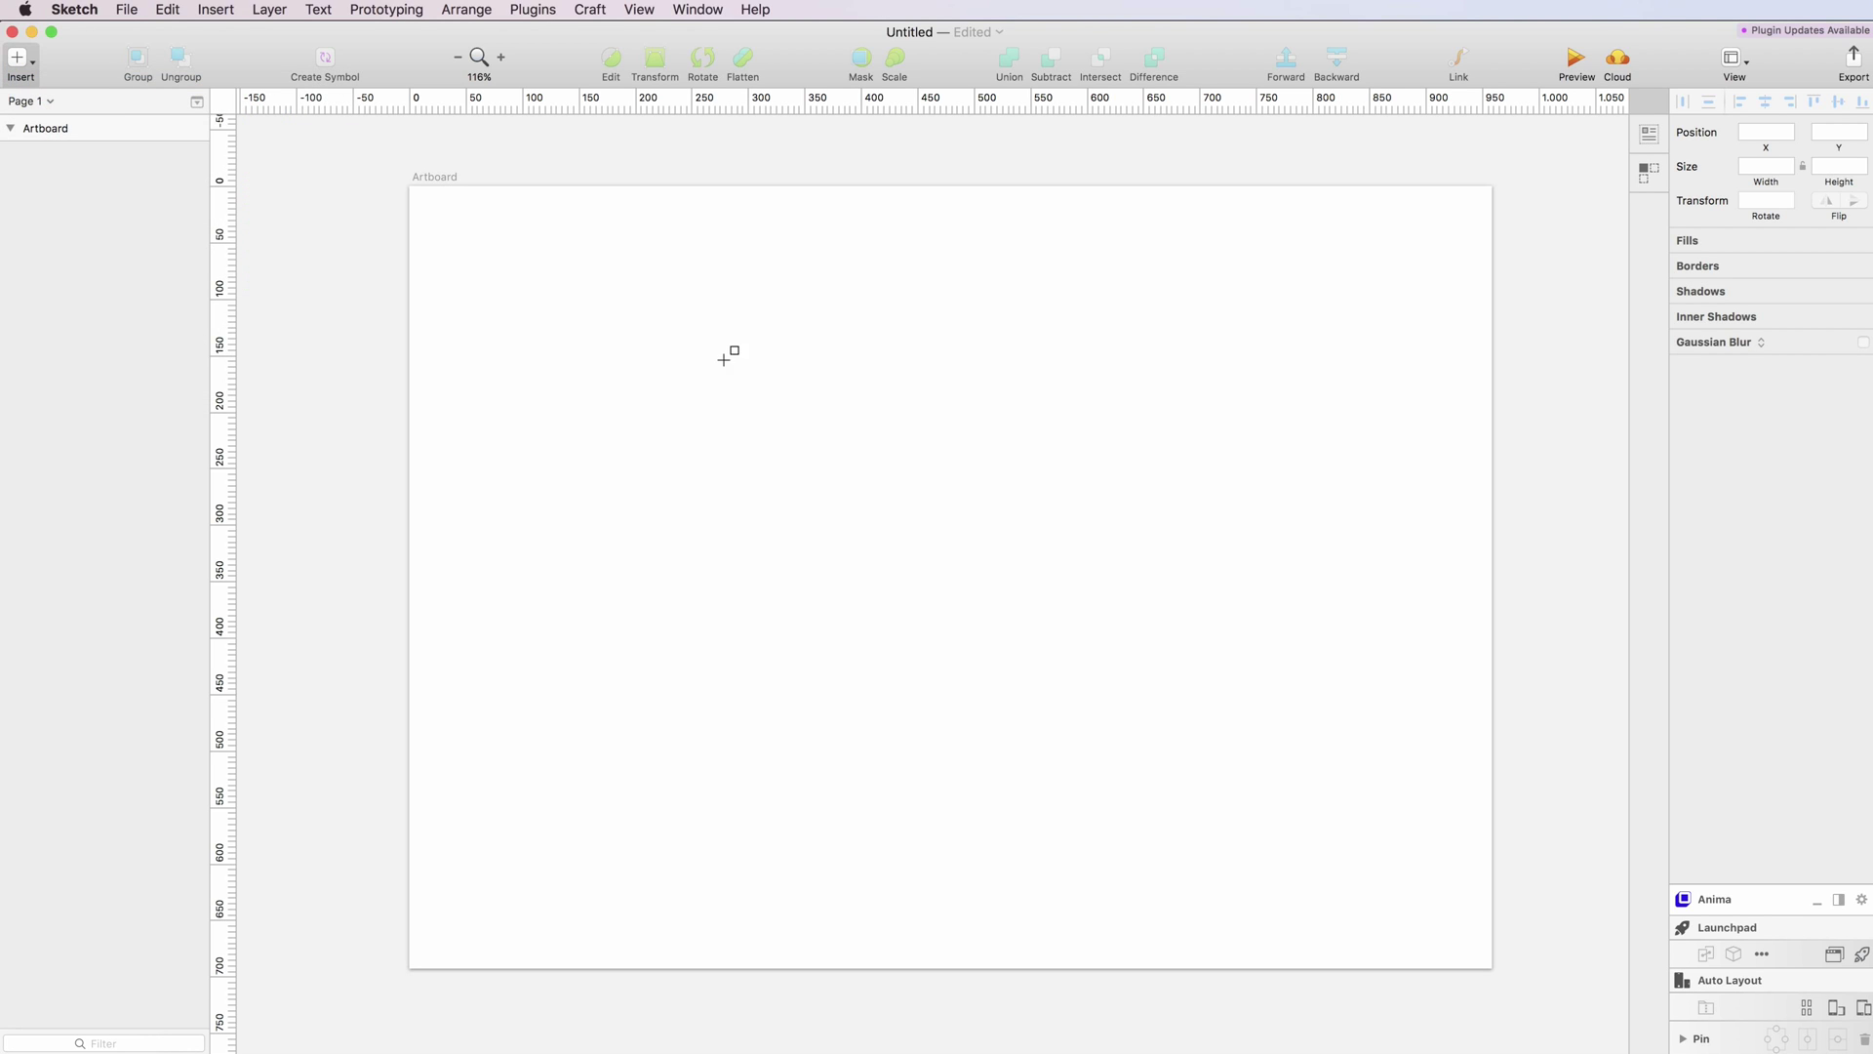
drag(720, 317, 1128, 847)
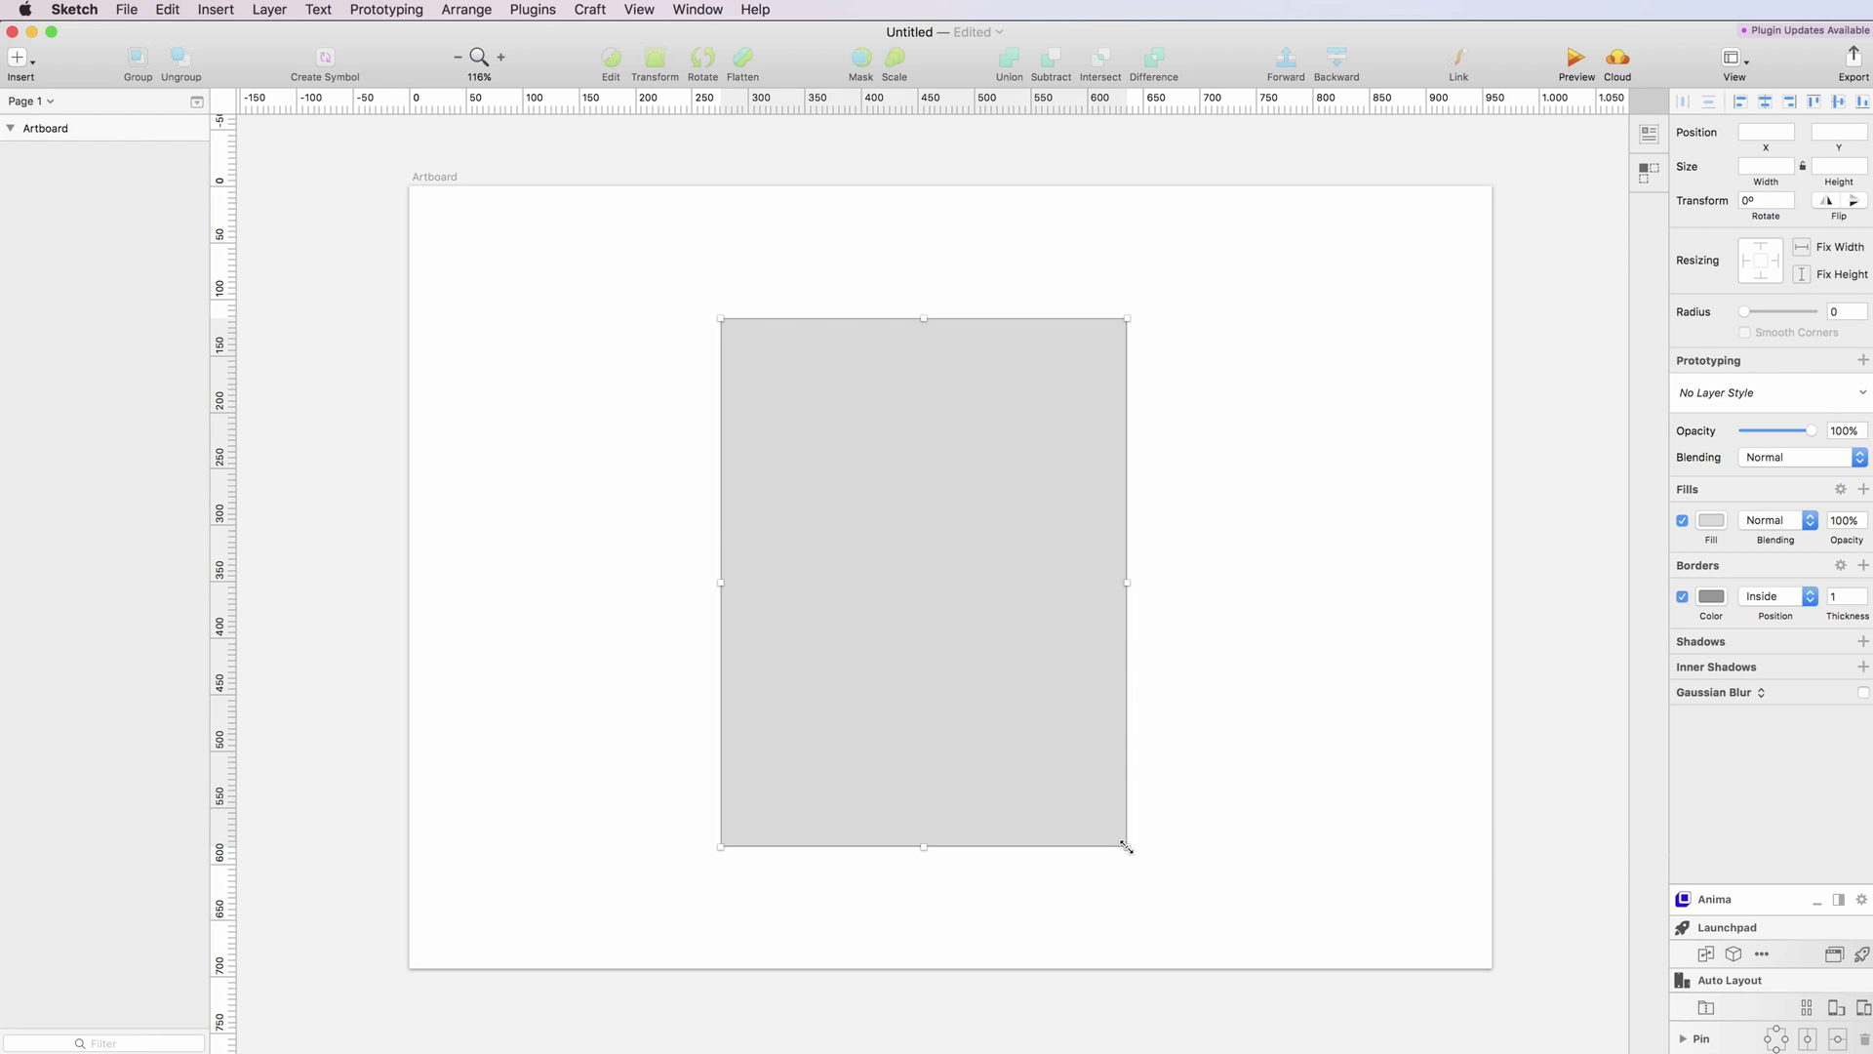
click(1684, 597)
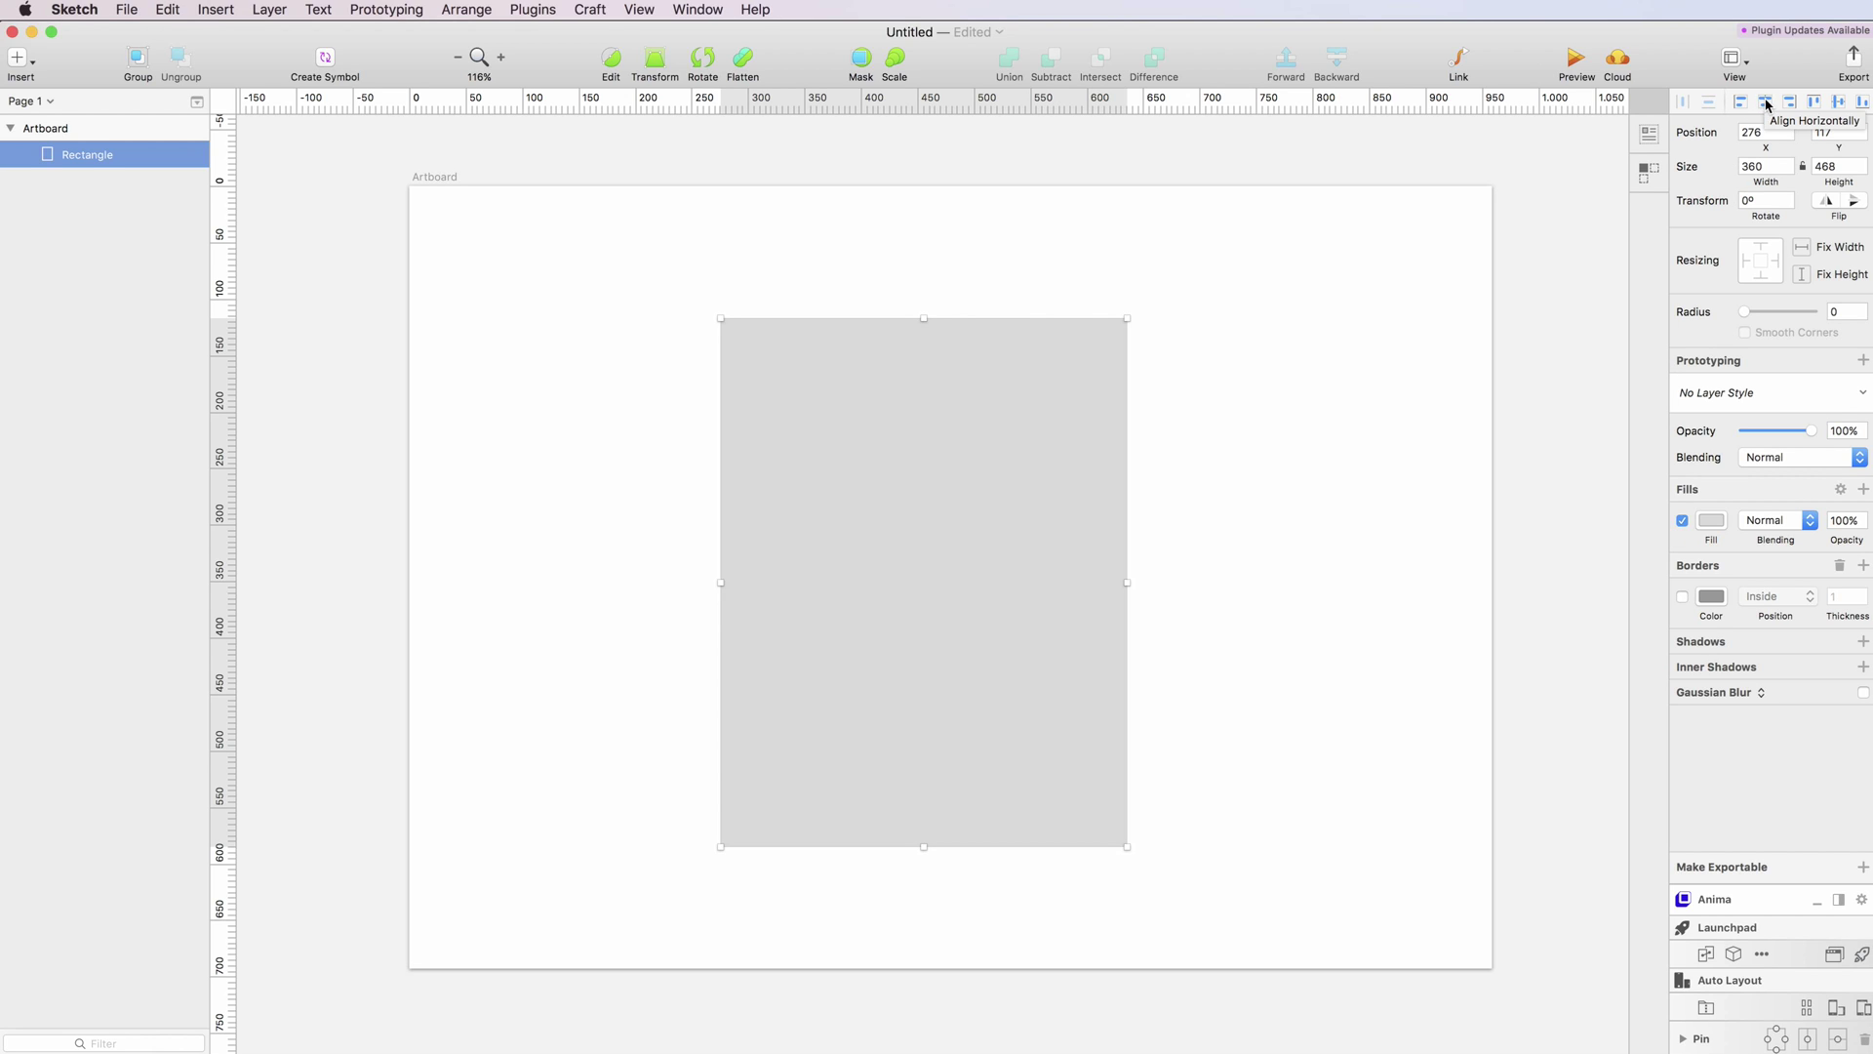
click(1766, 104)
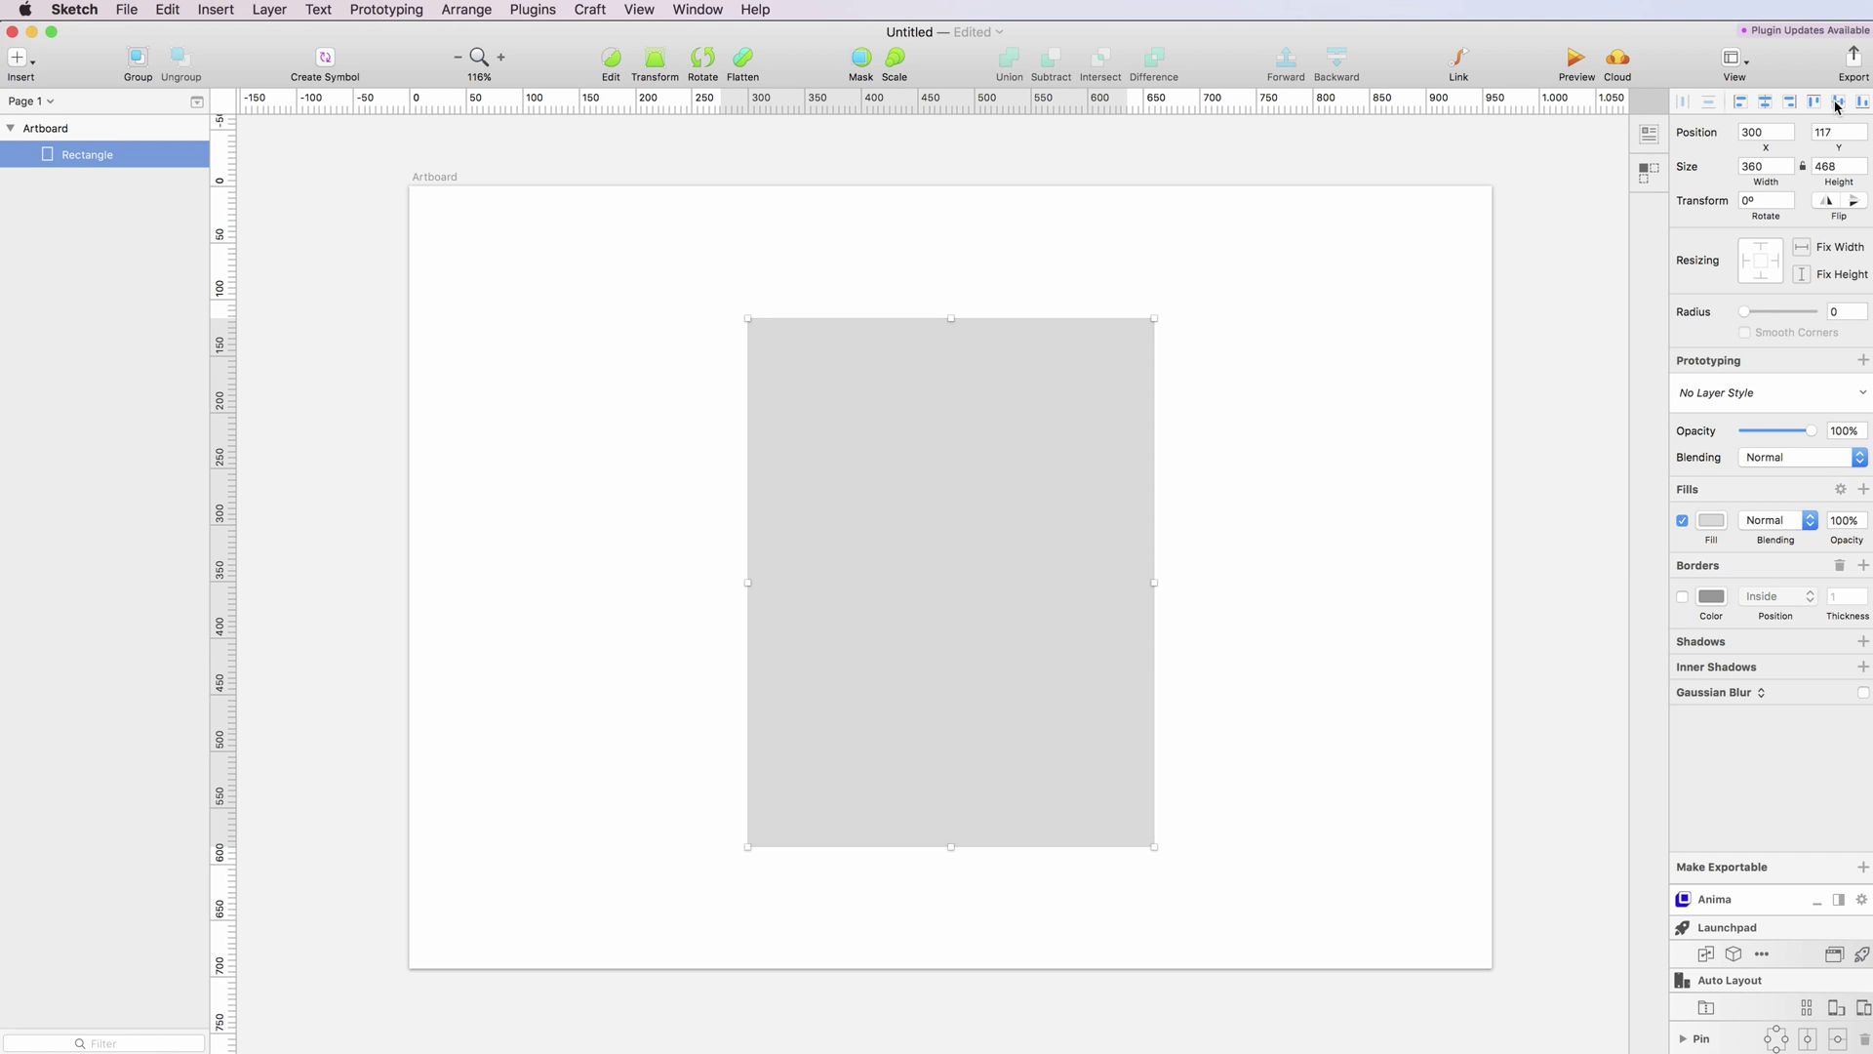
click(1837, 104)
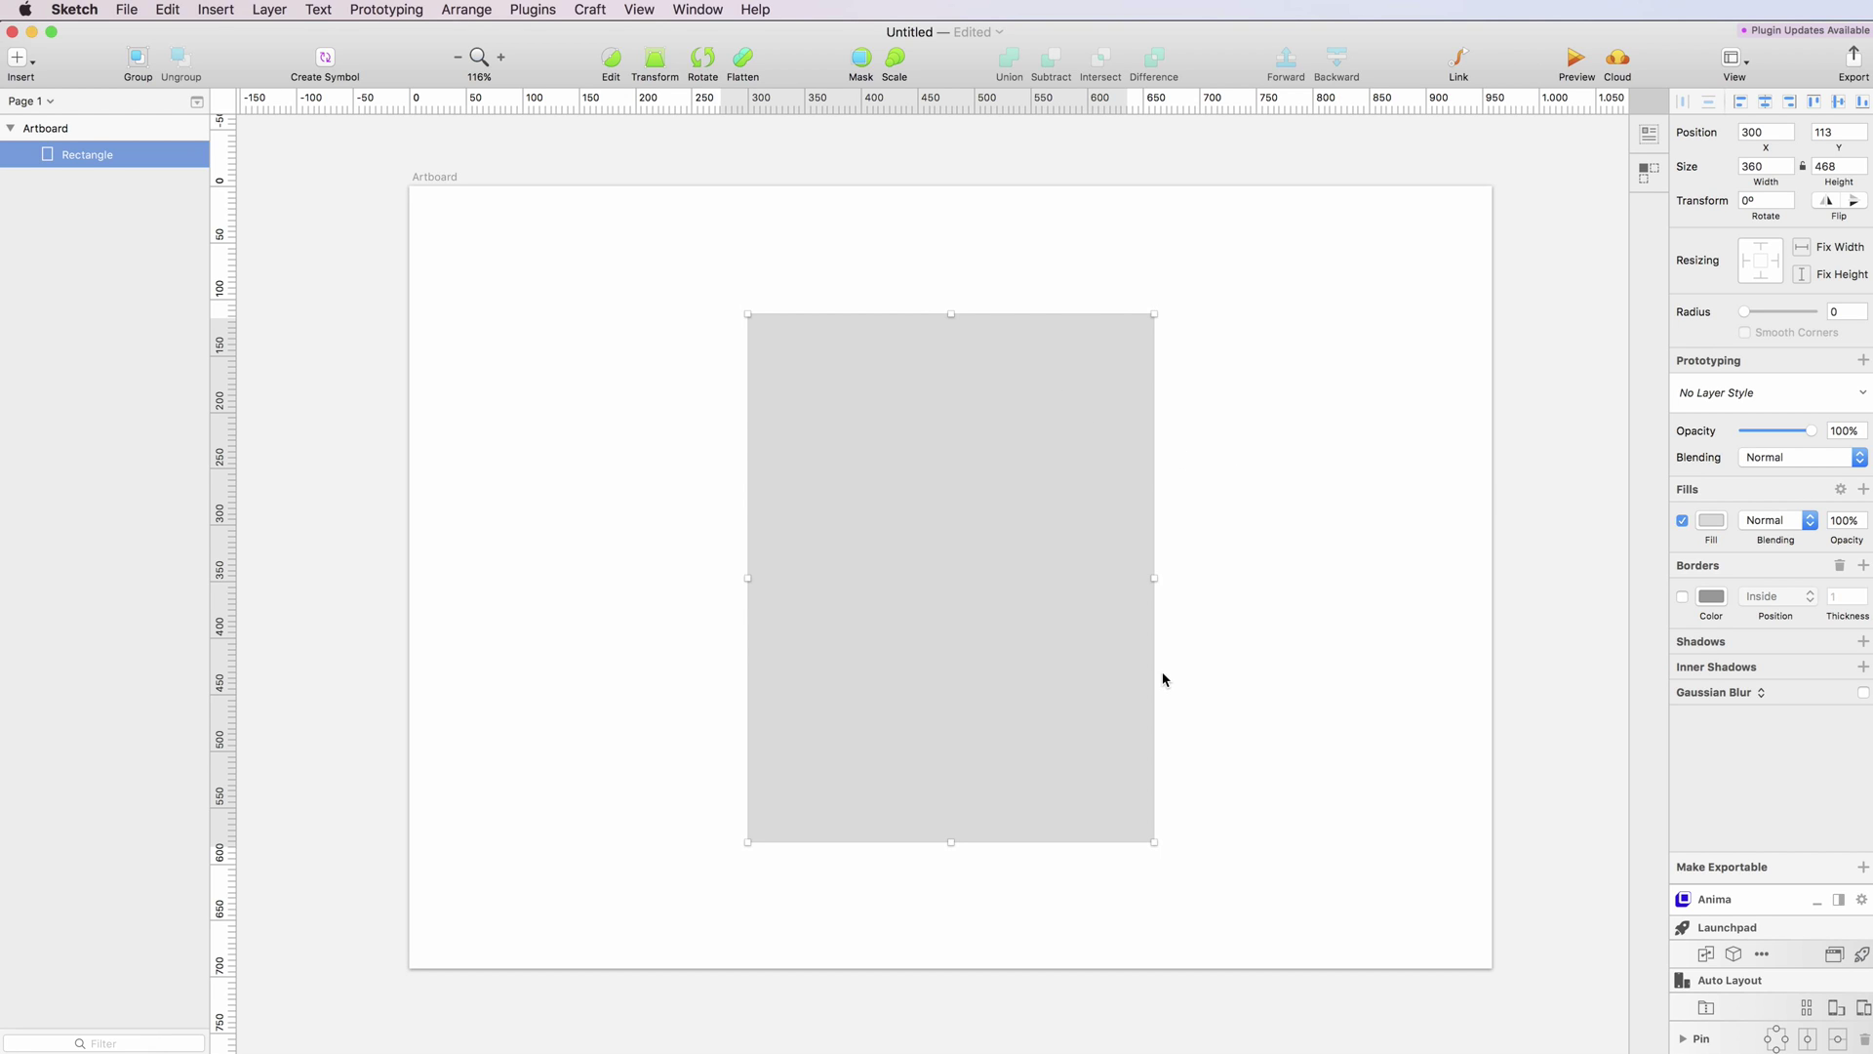
Change the rectangle's fill to white
click(1708, 527)
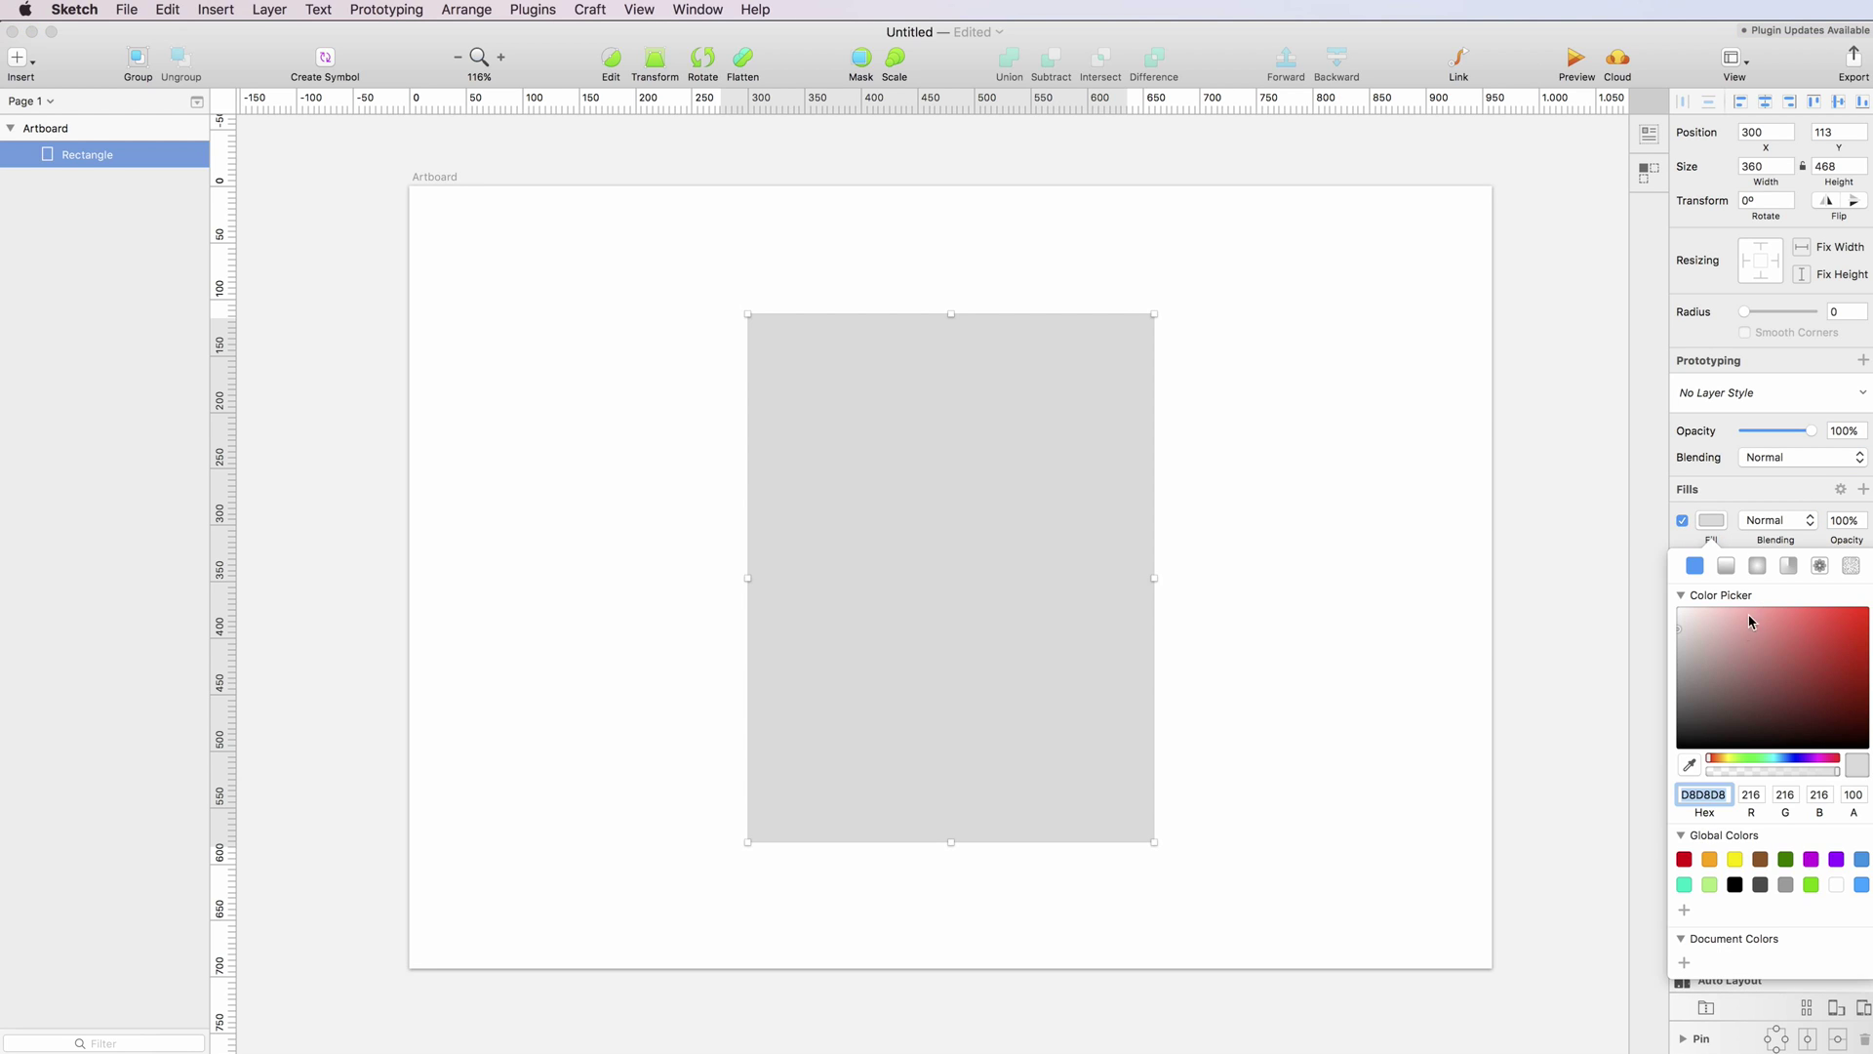
drag(1741, 649, 1561, 469)
click(1684, 544)
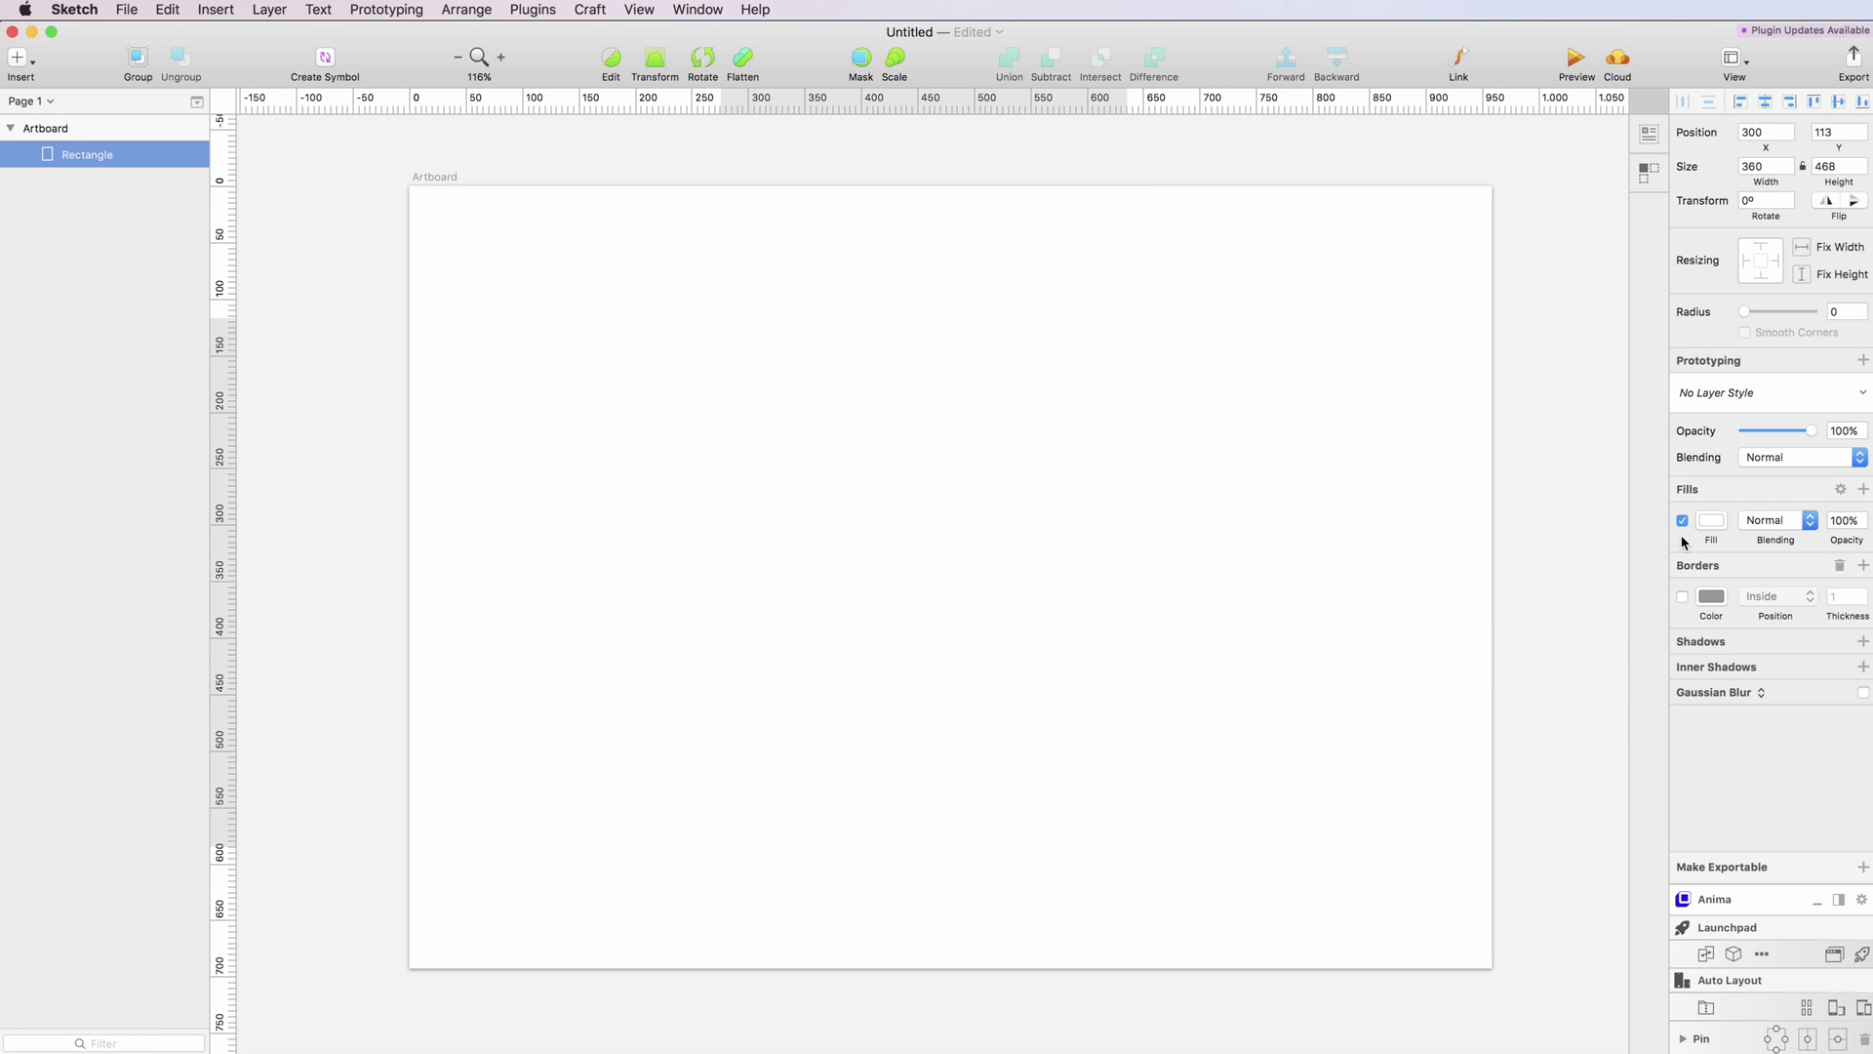
Add a black drop shadow with Y 8, blur 24 and 16% opacity, then duplicate the rectangle
click(1712, 644)
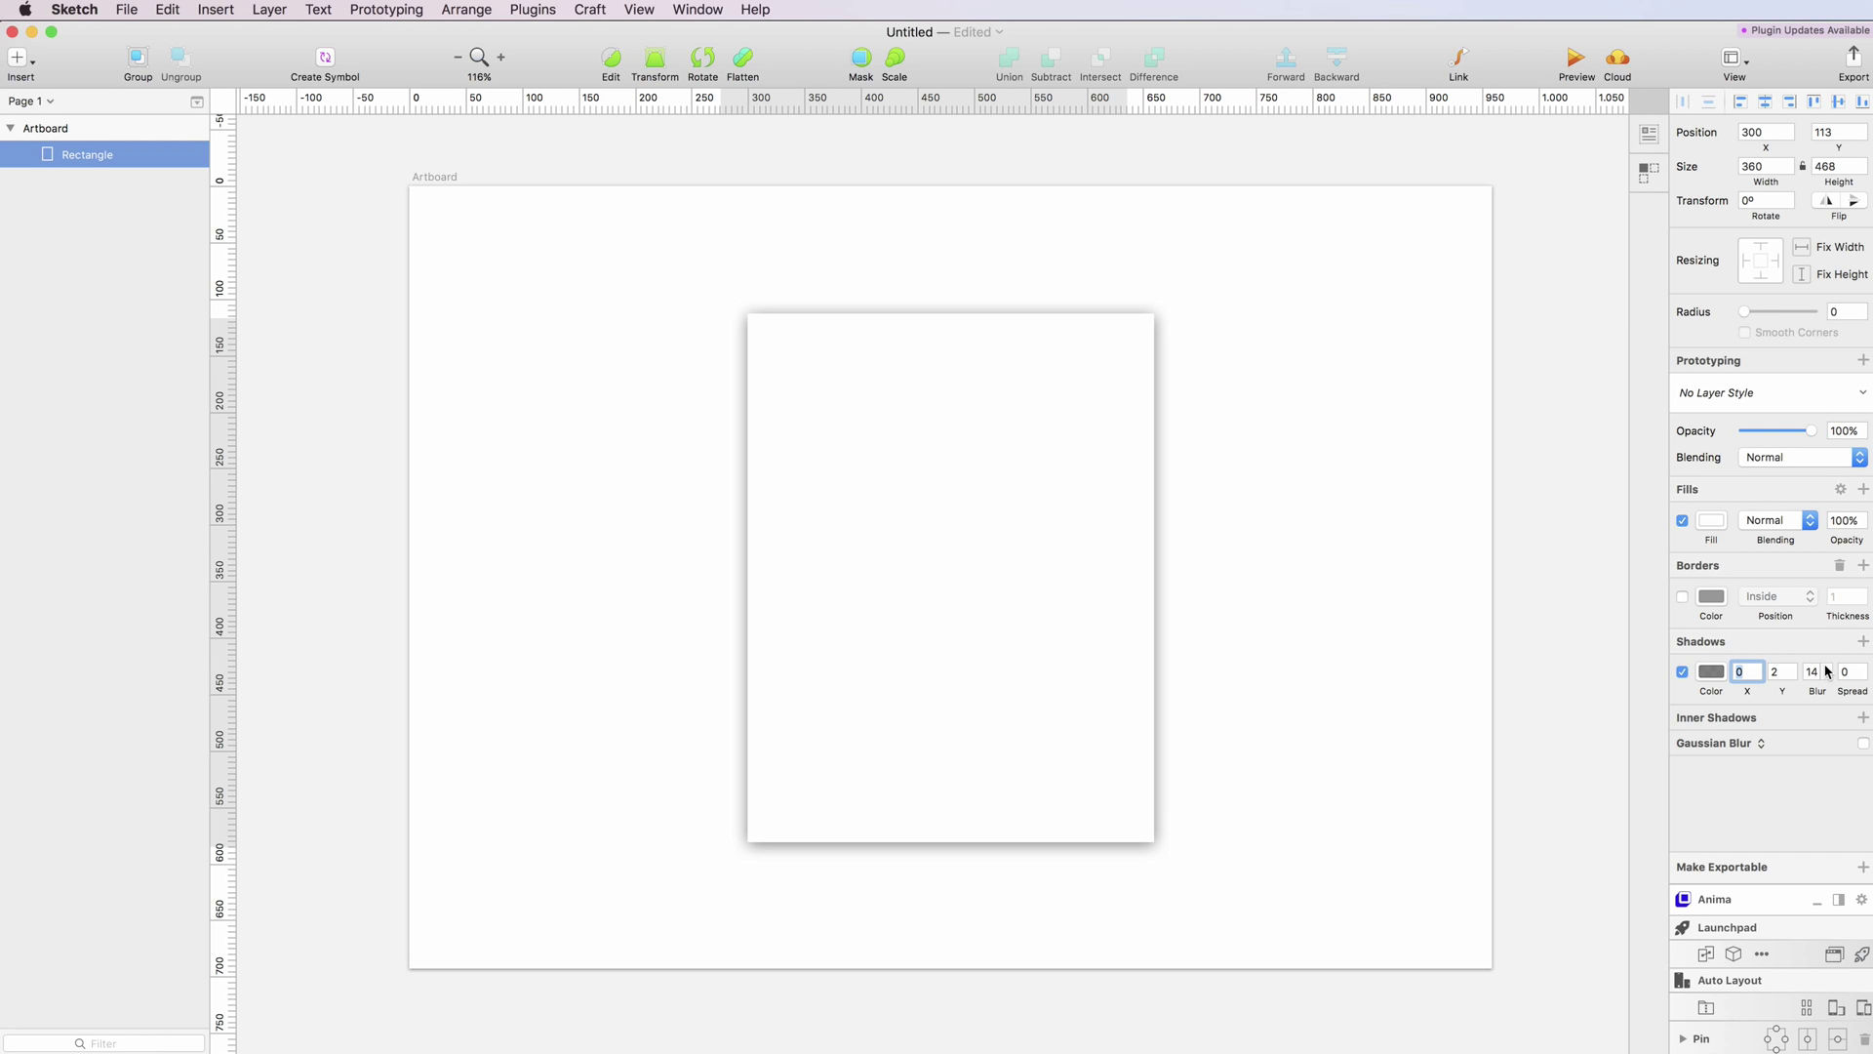
click(1795, 669)
click(1795, 669)
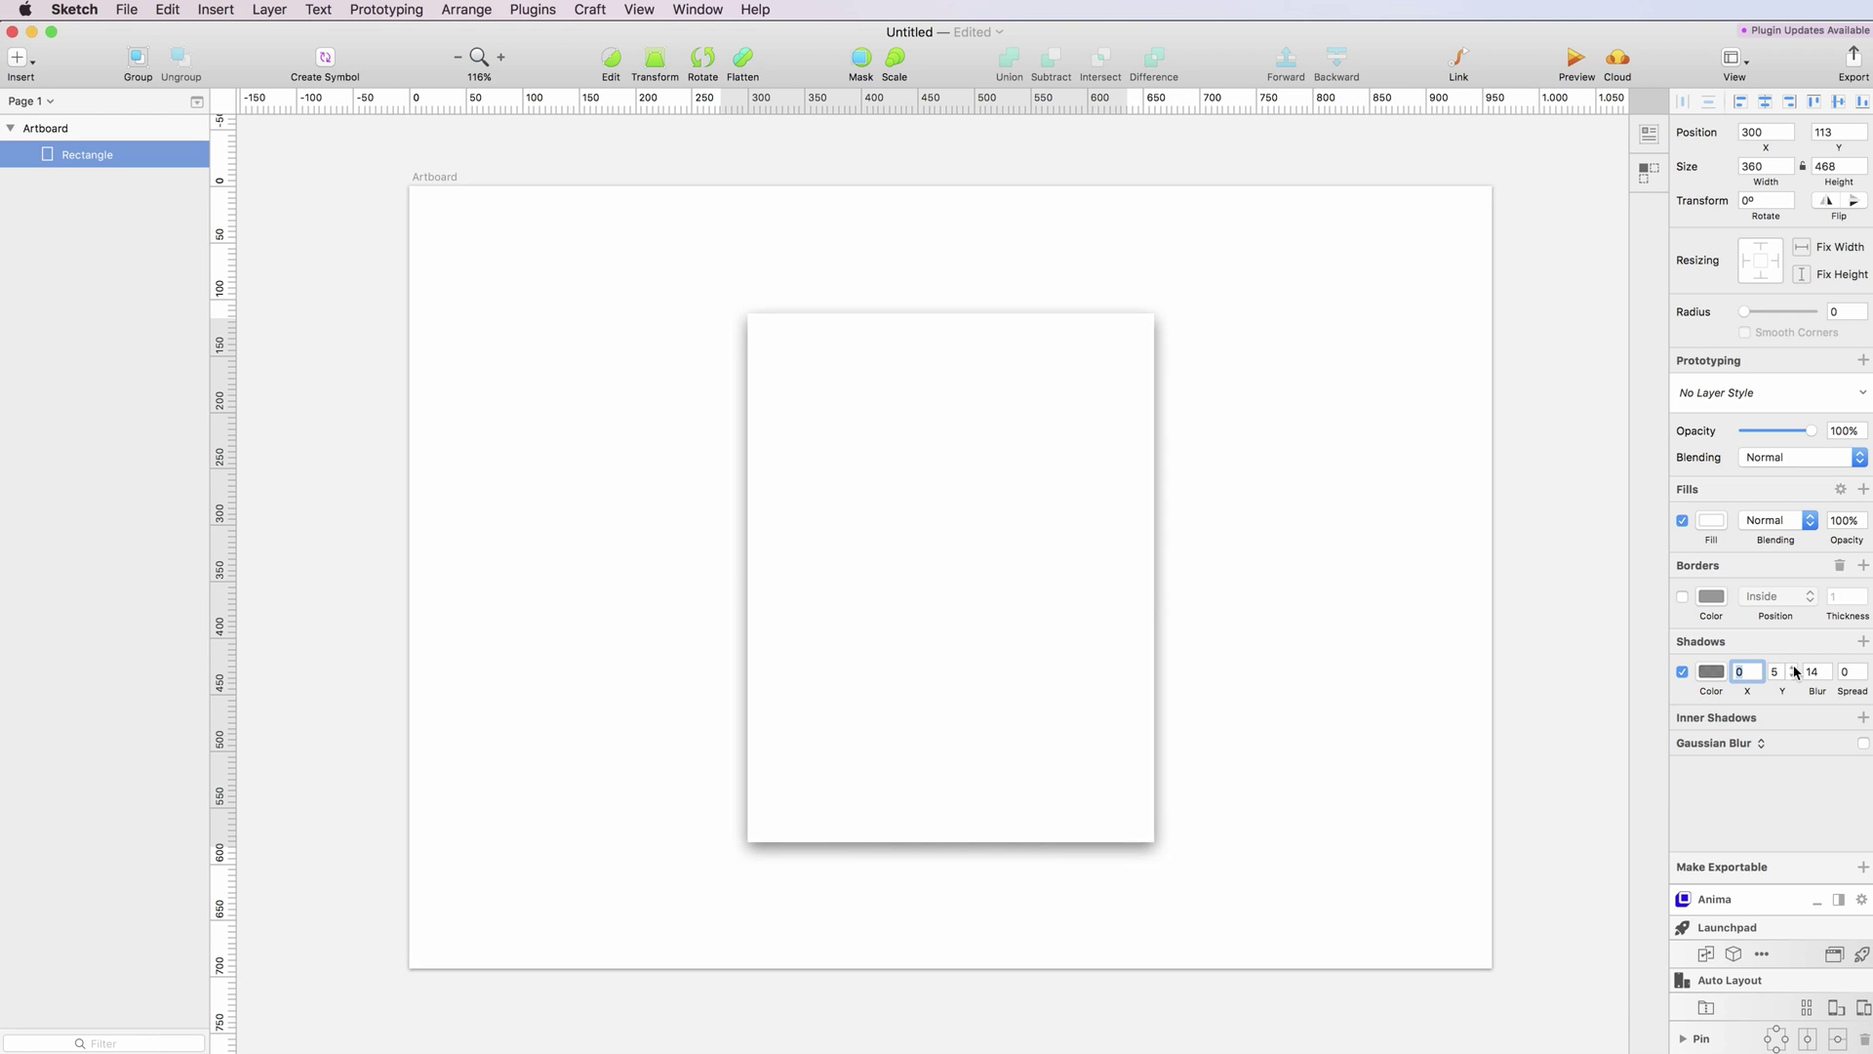
click(1795, 669)
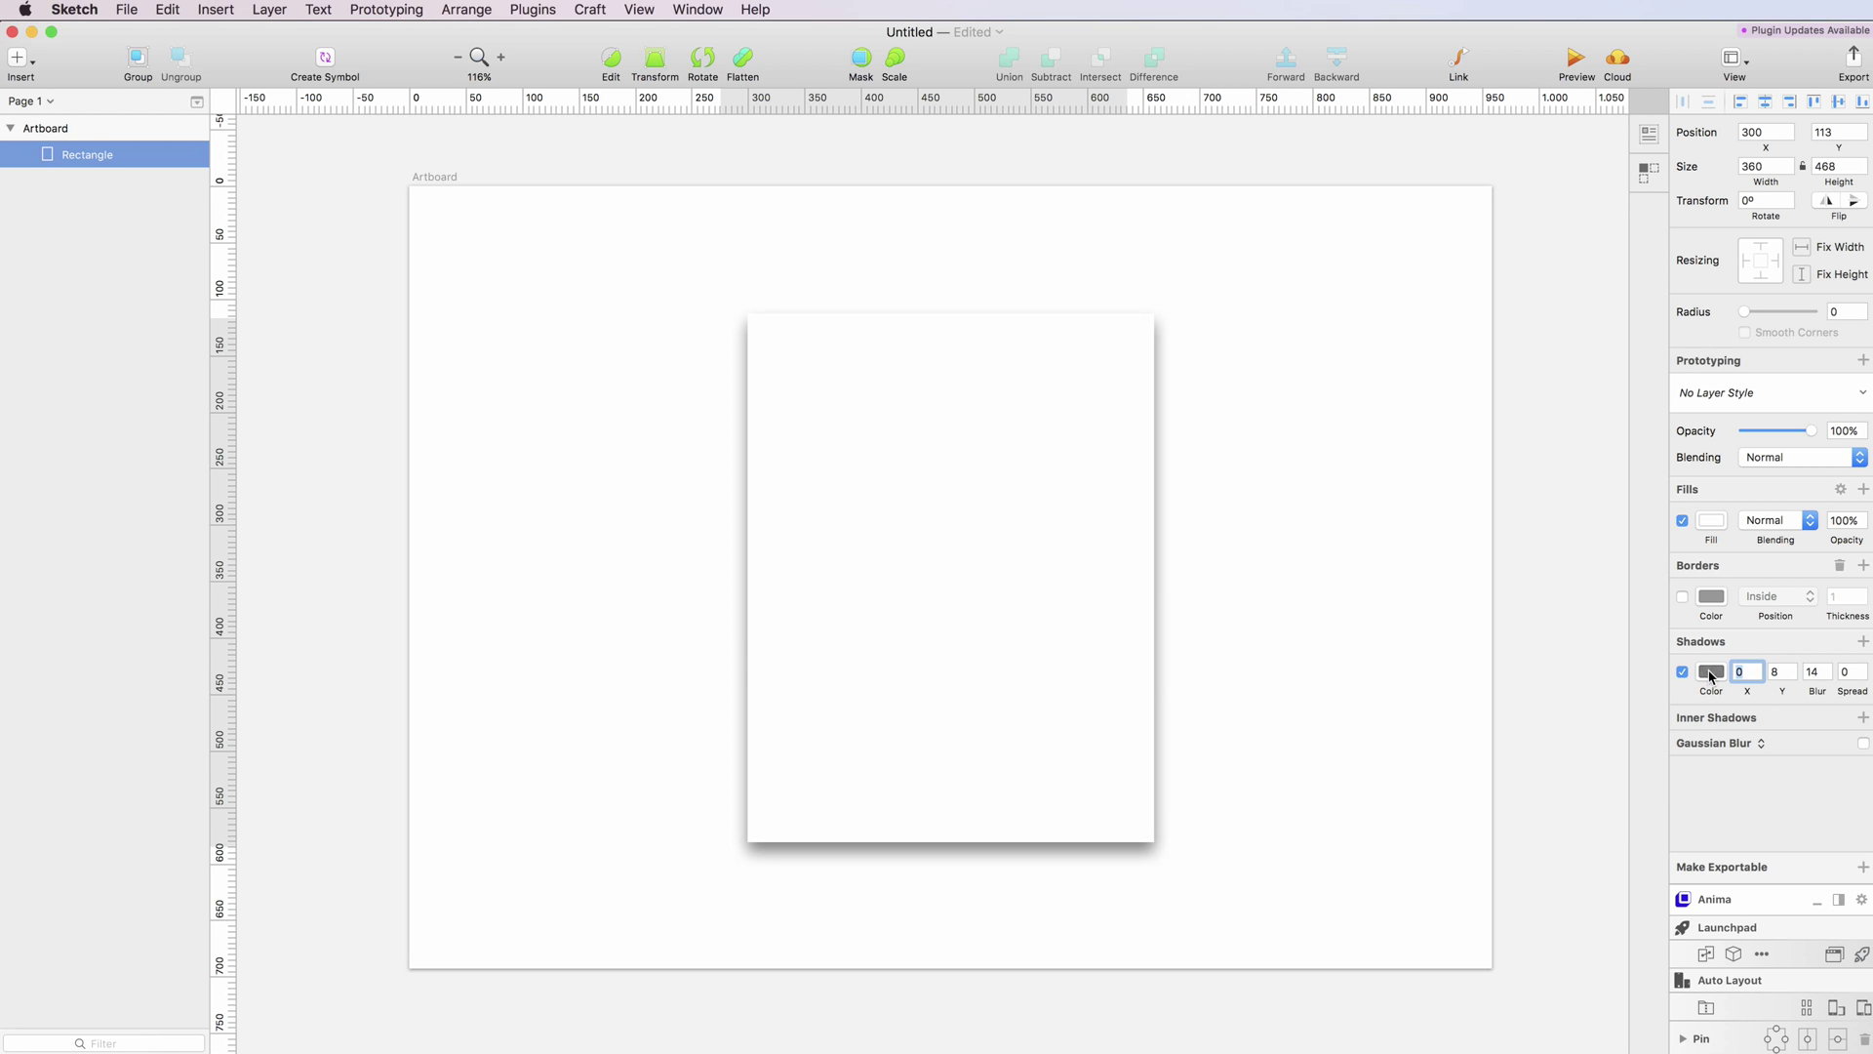
shift+click(1827, 668)
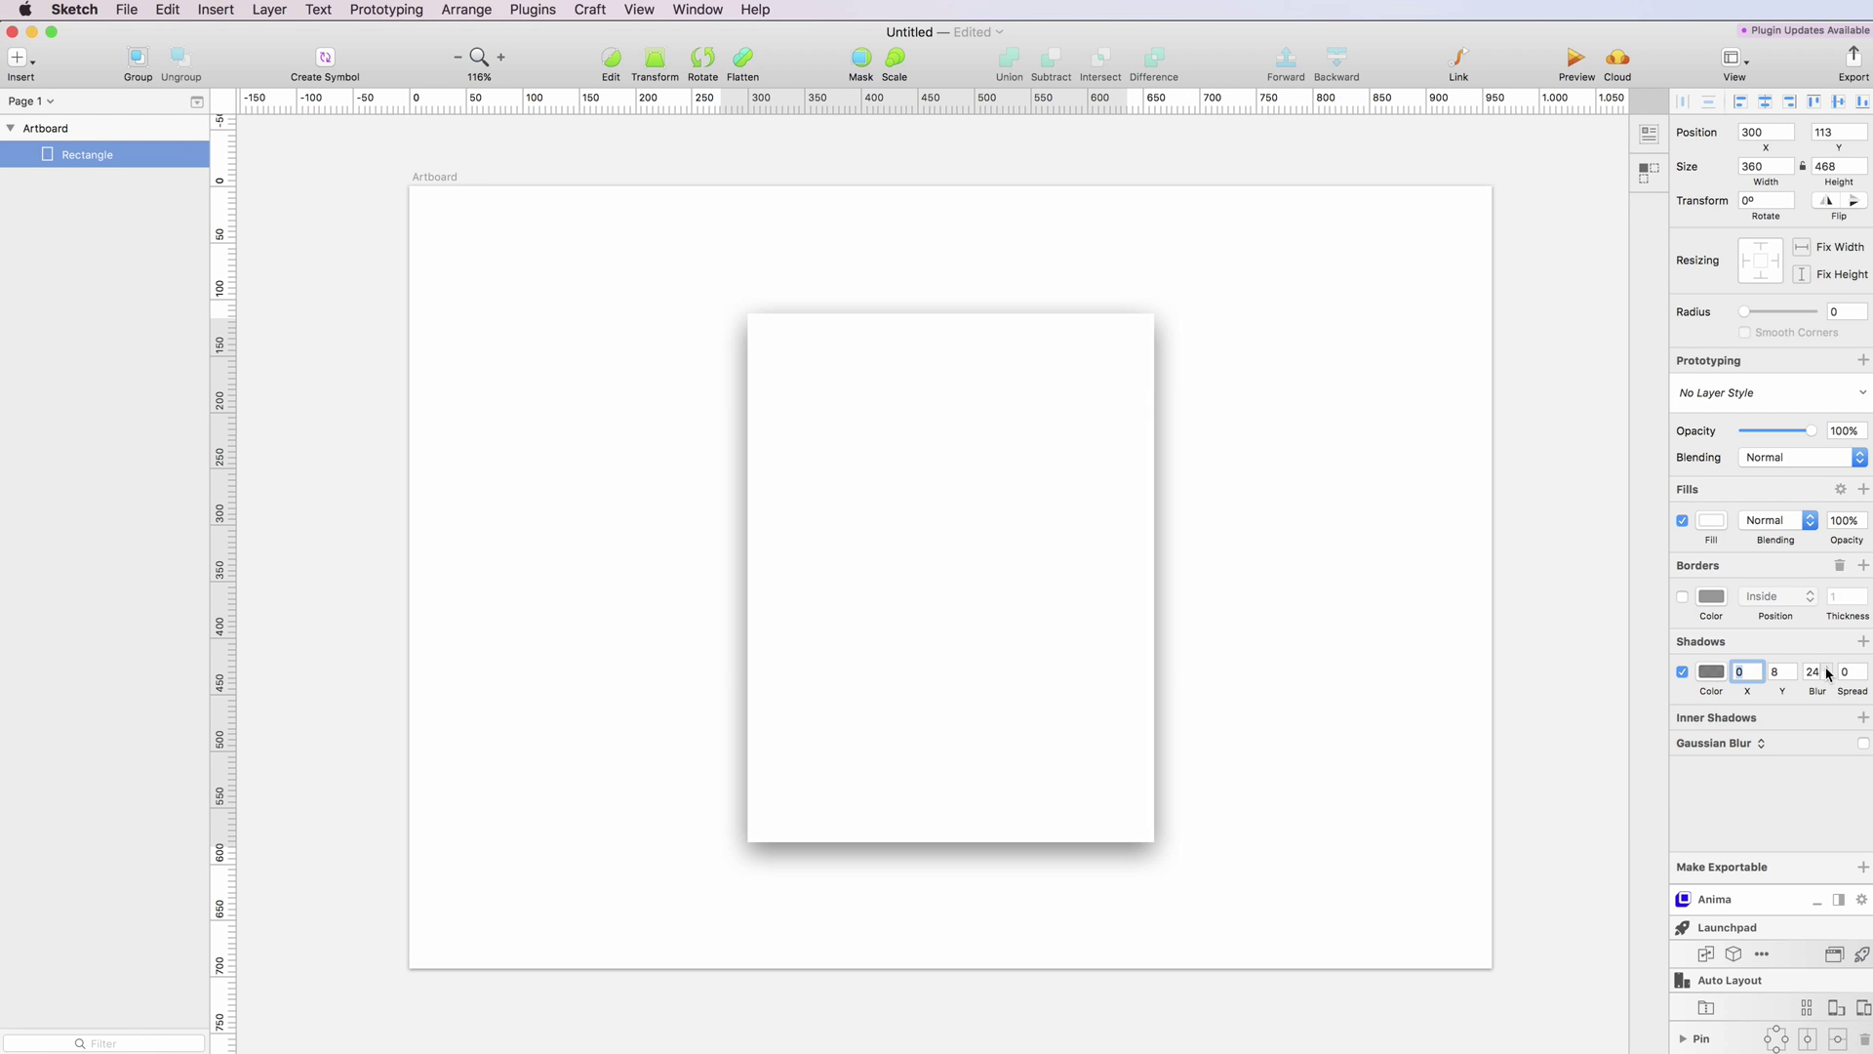
click(1713, 673)
drag(1733, 925, 1725, 925)
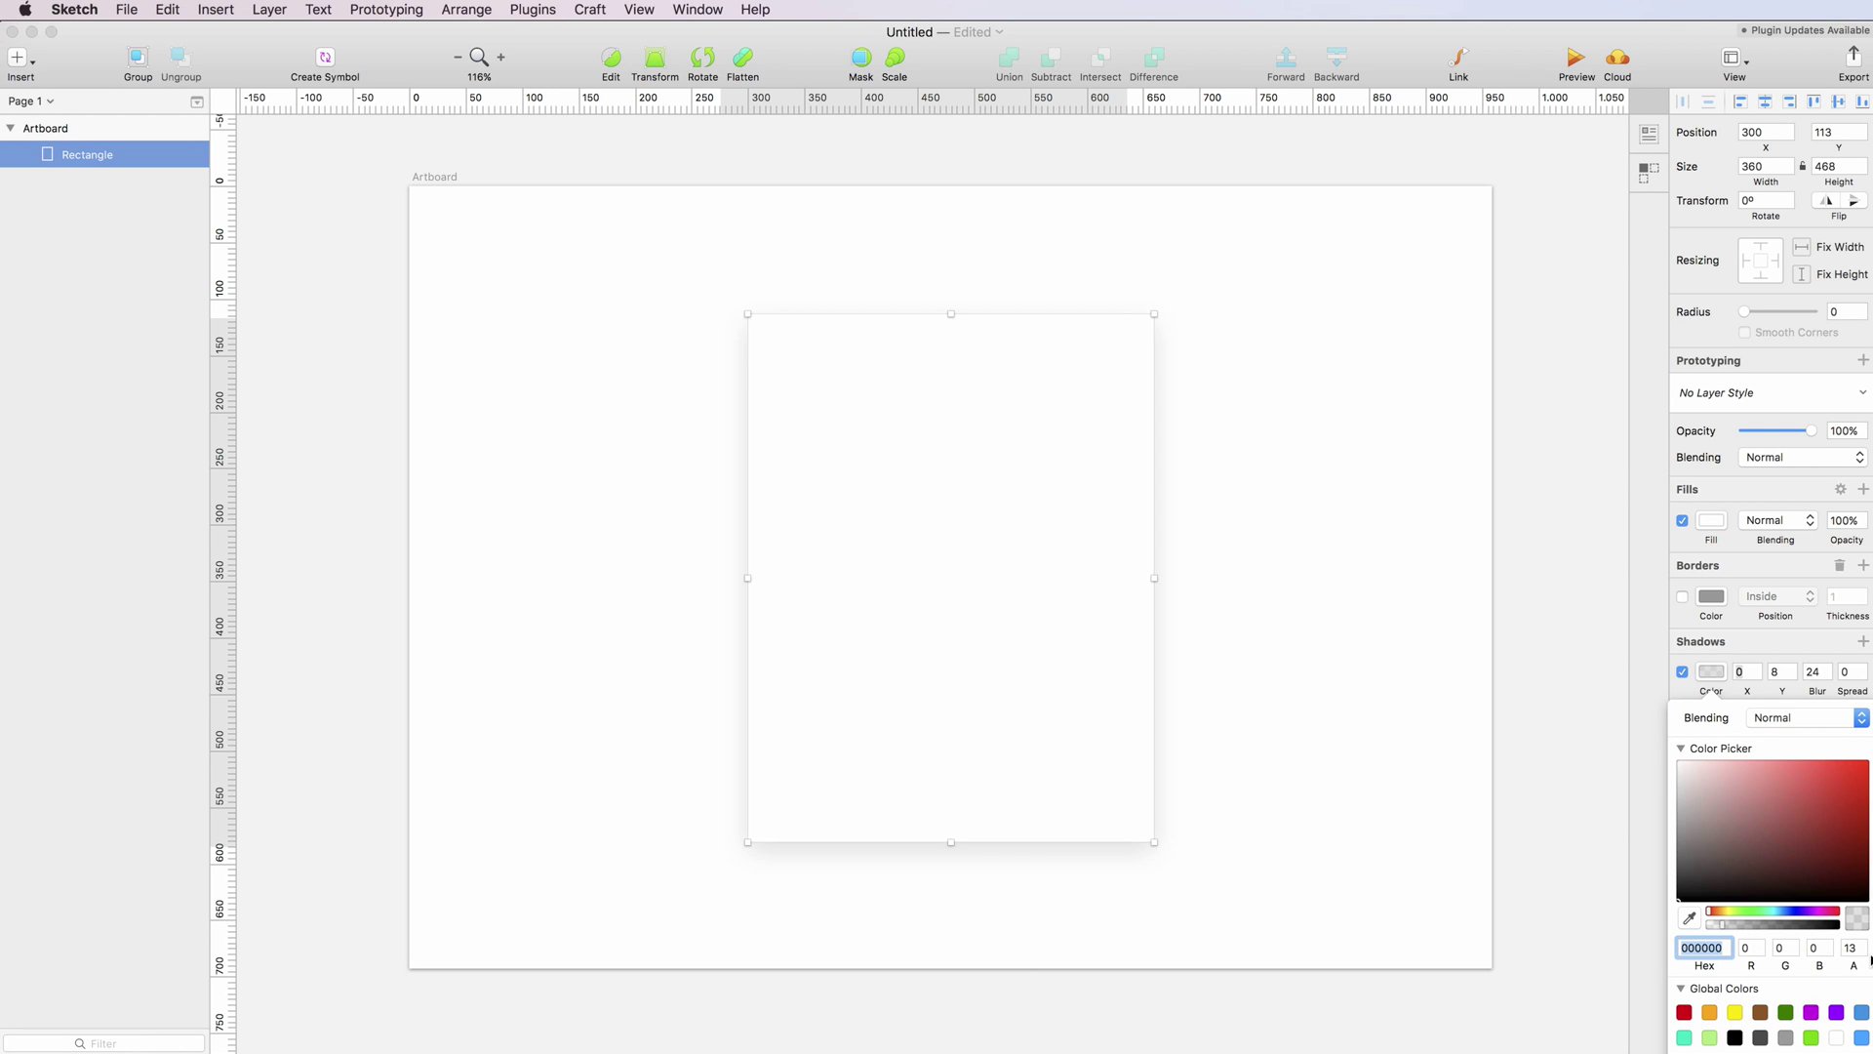
click(1864, 947)
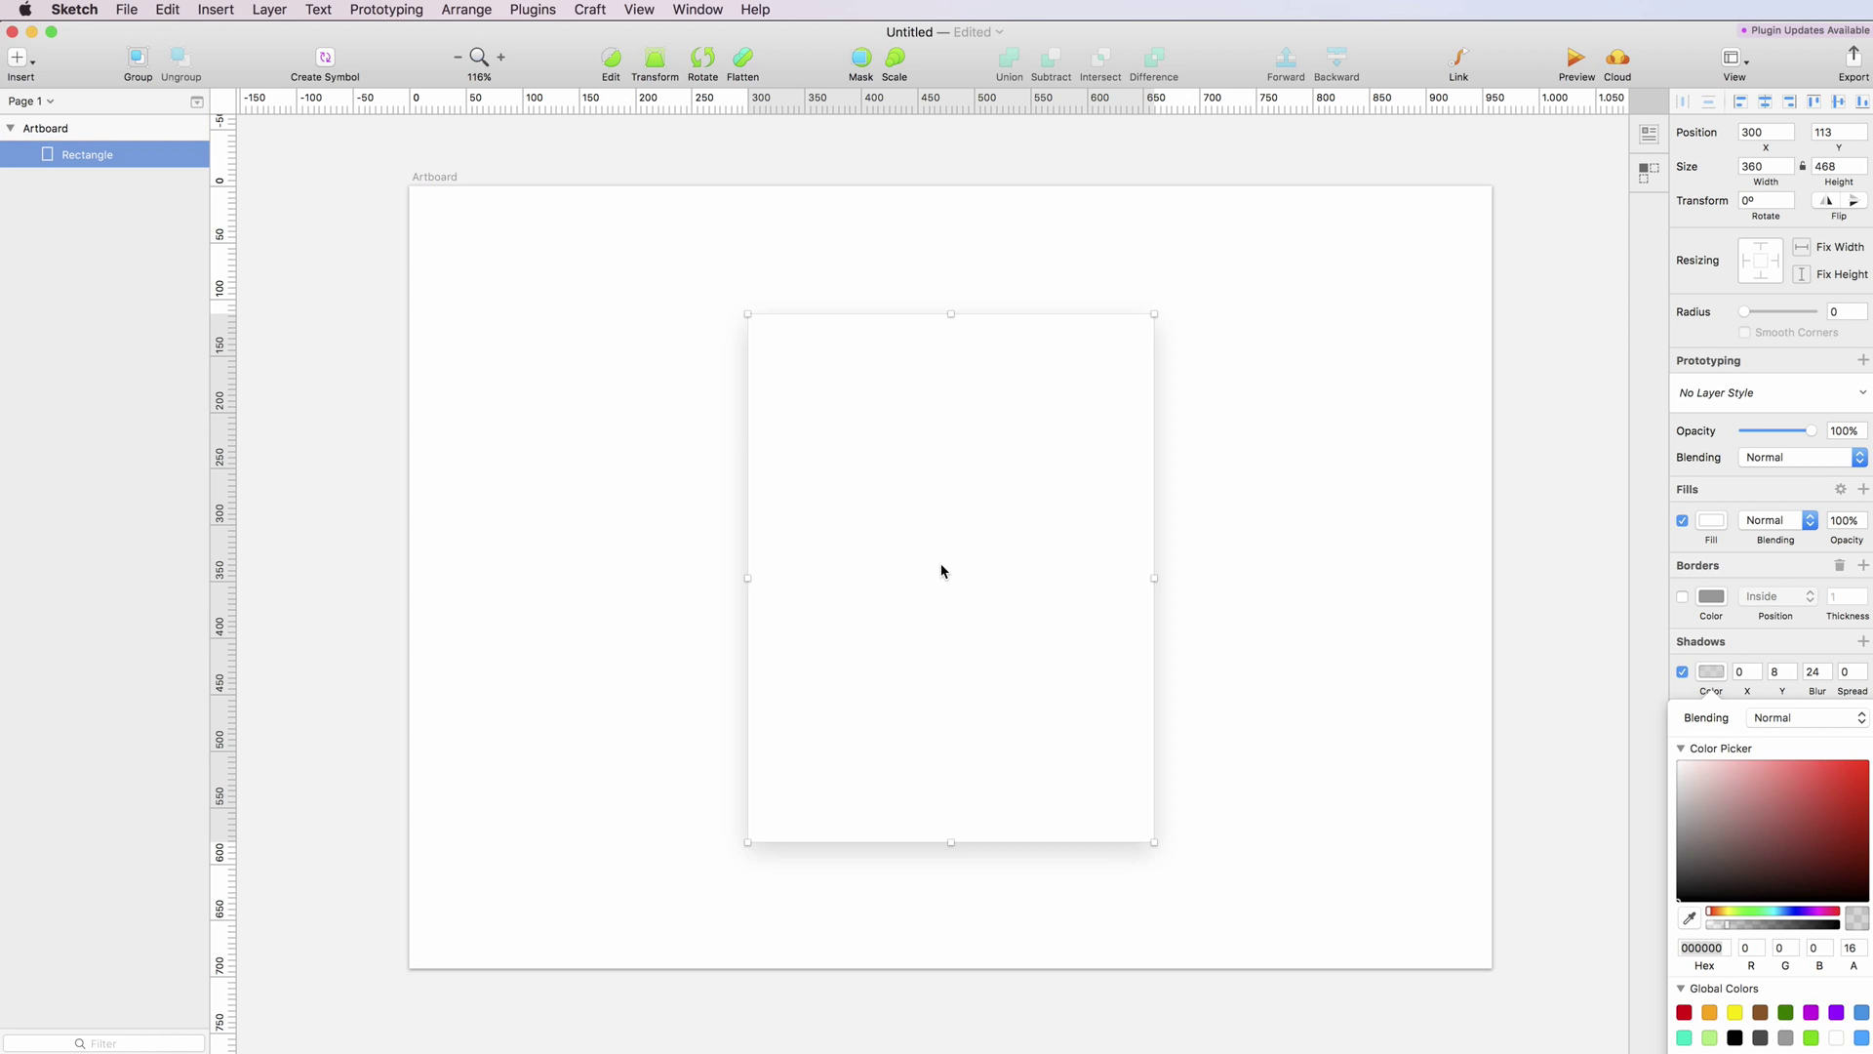
key(super+d)
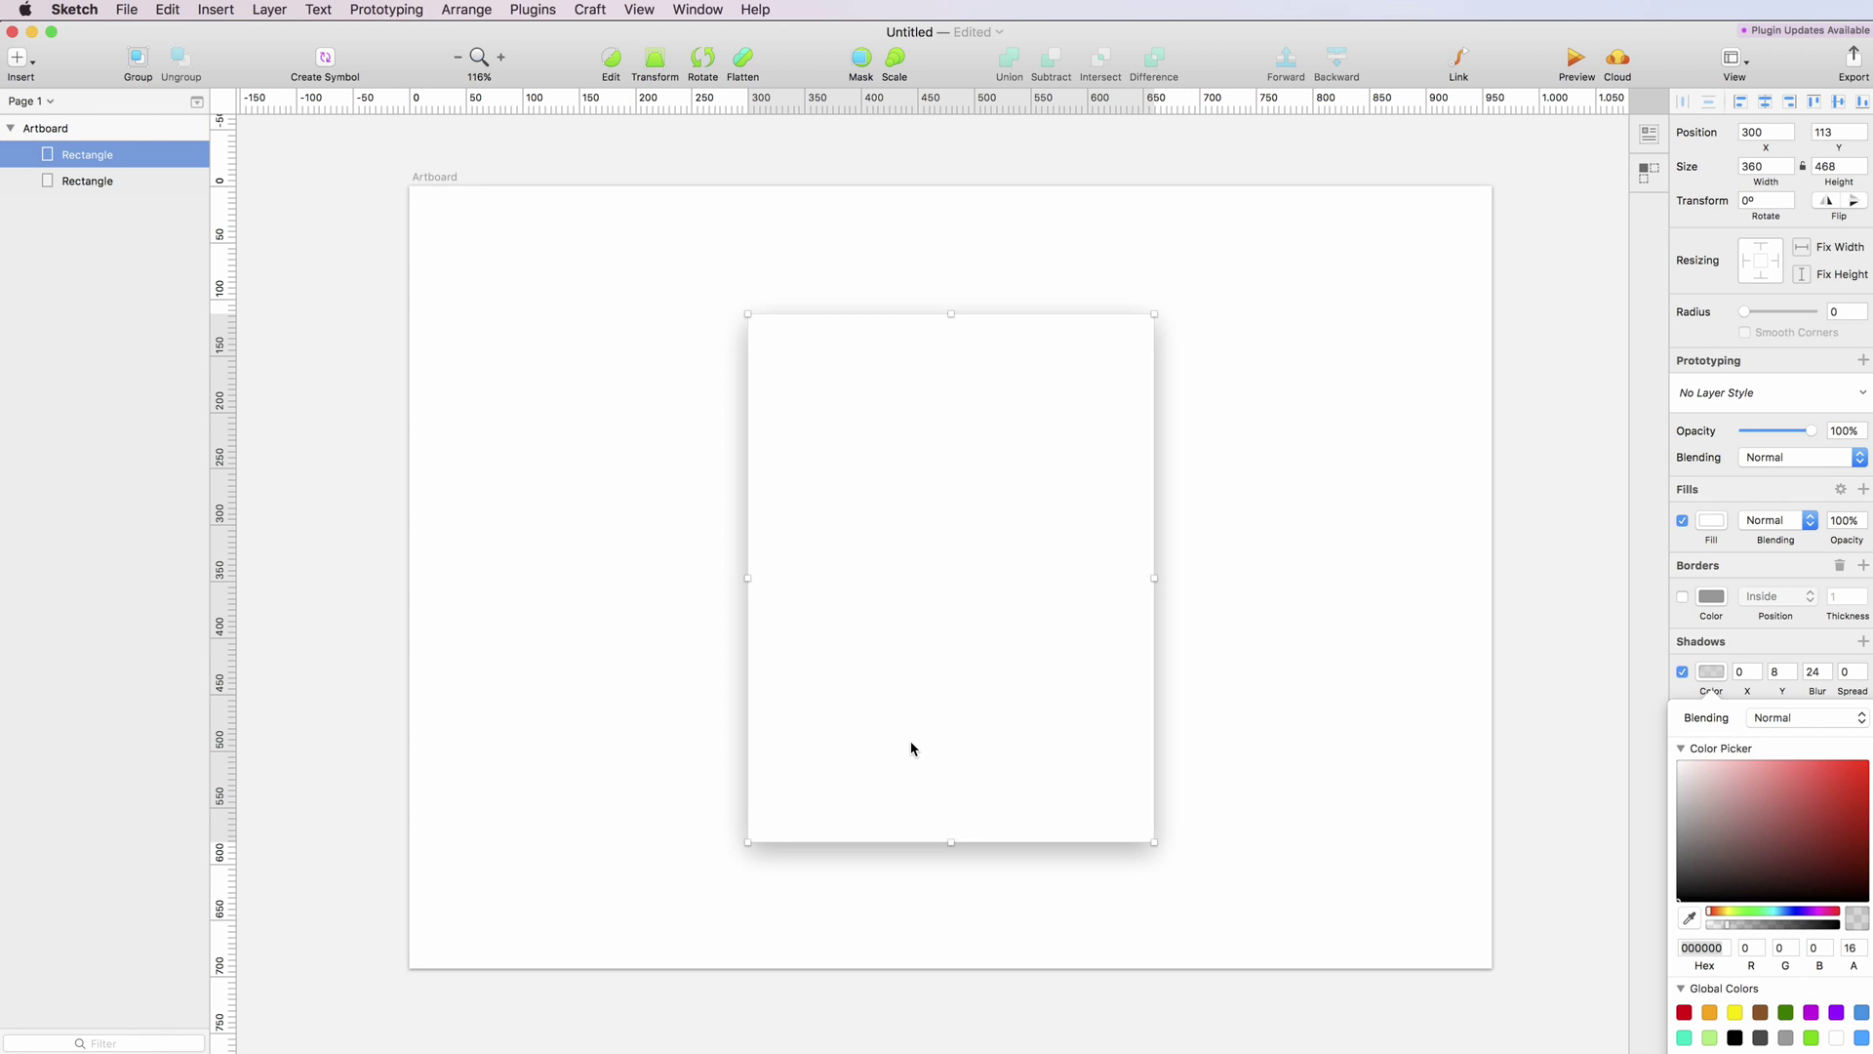
Shorten the copy to 360×234, remove its shadow, and switch its fill to a pattern
drag(952, 841, 952, 578)
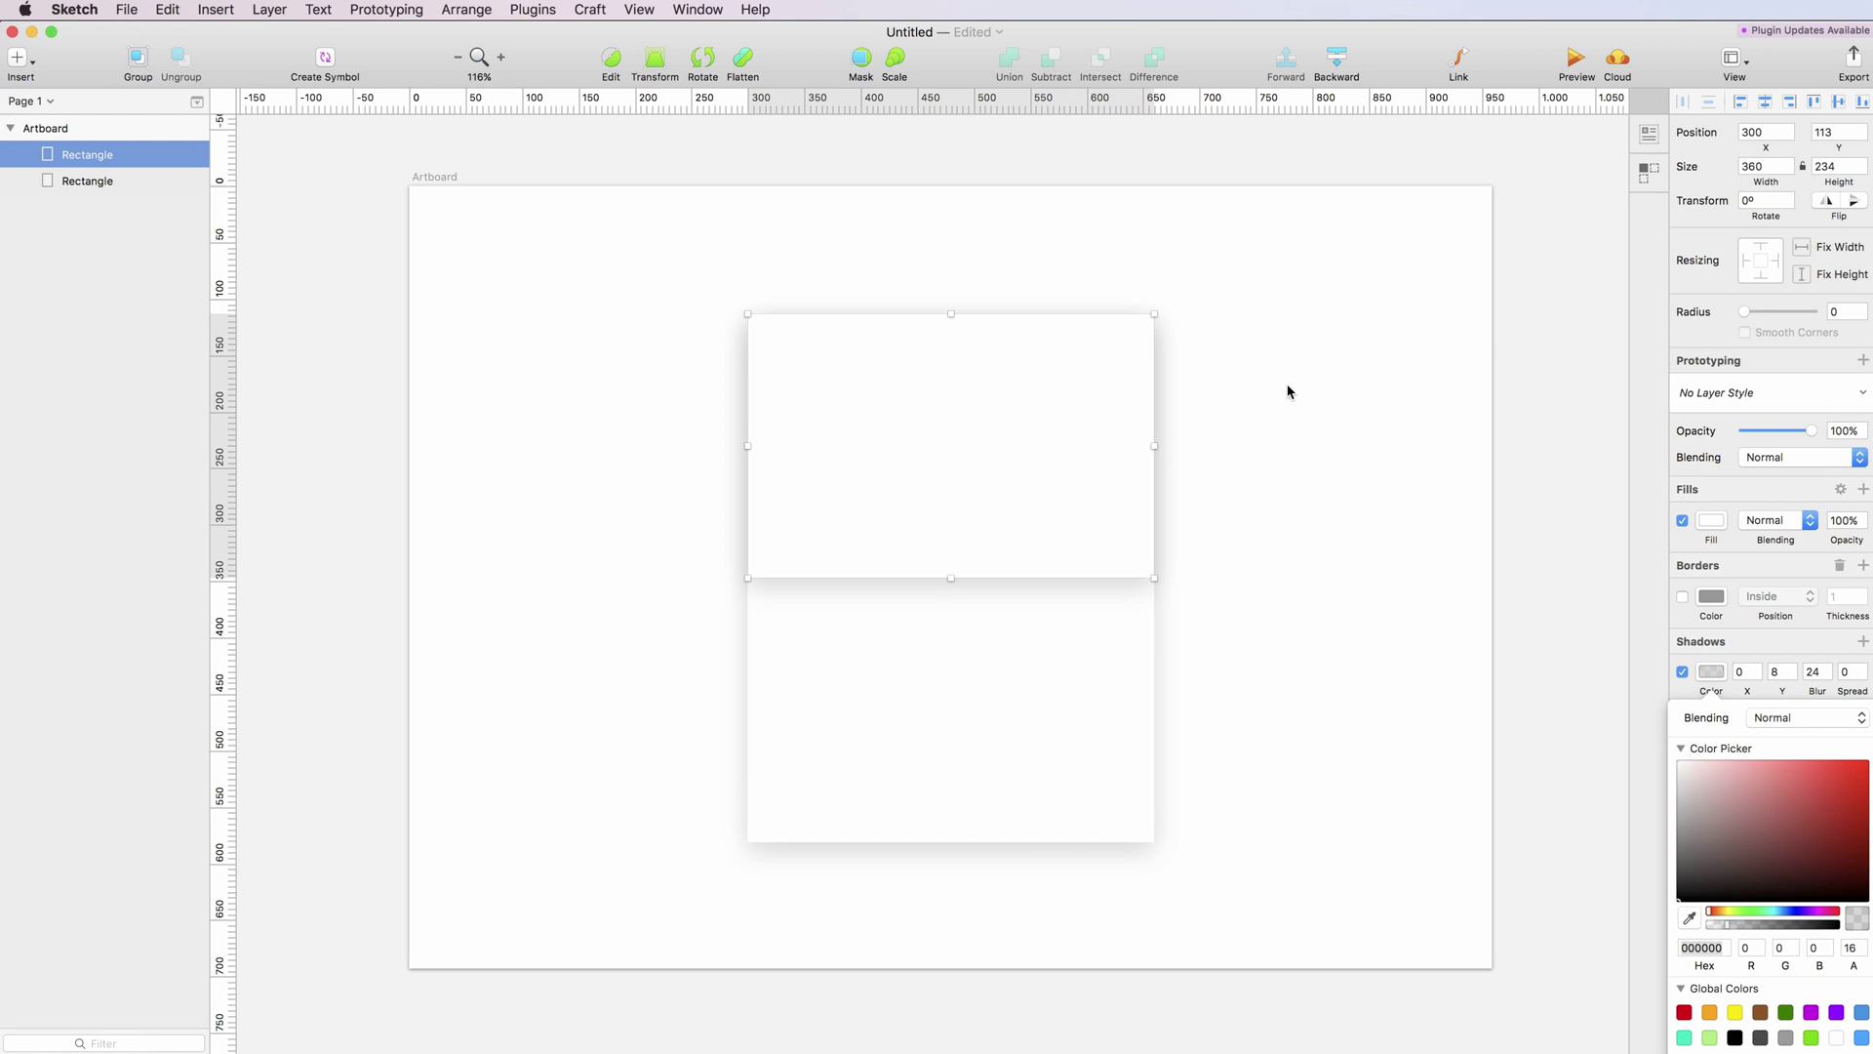
click(1682, 672)
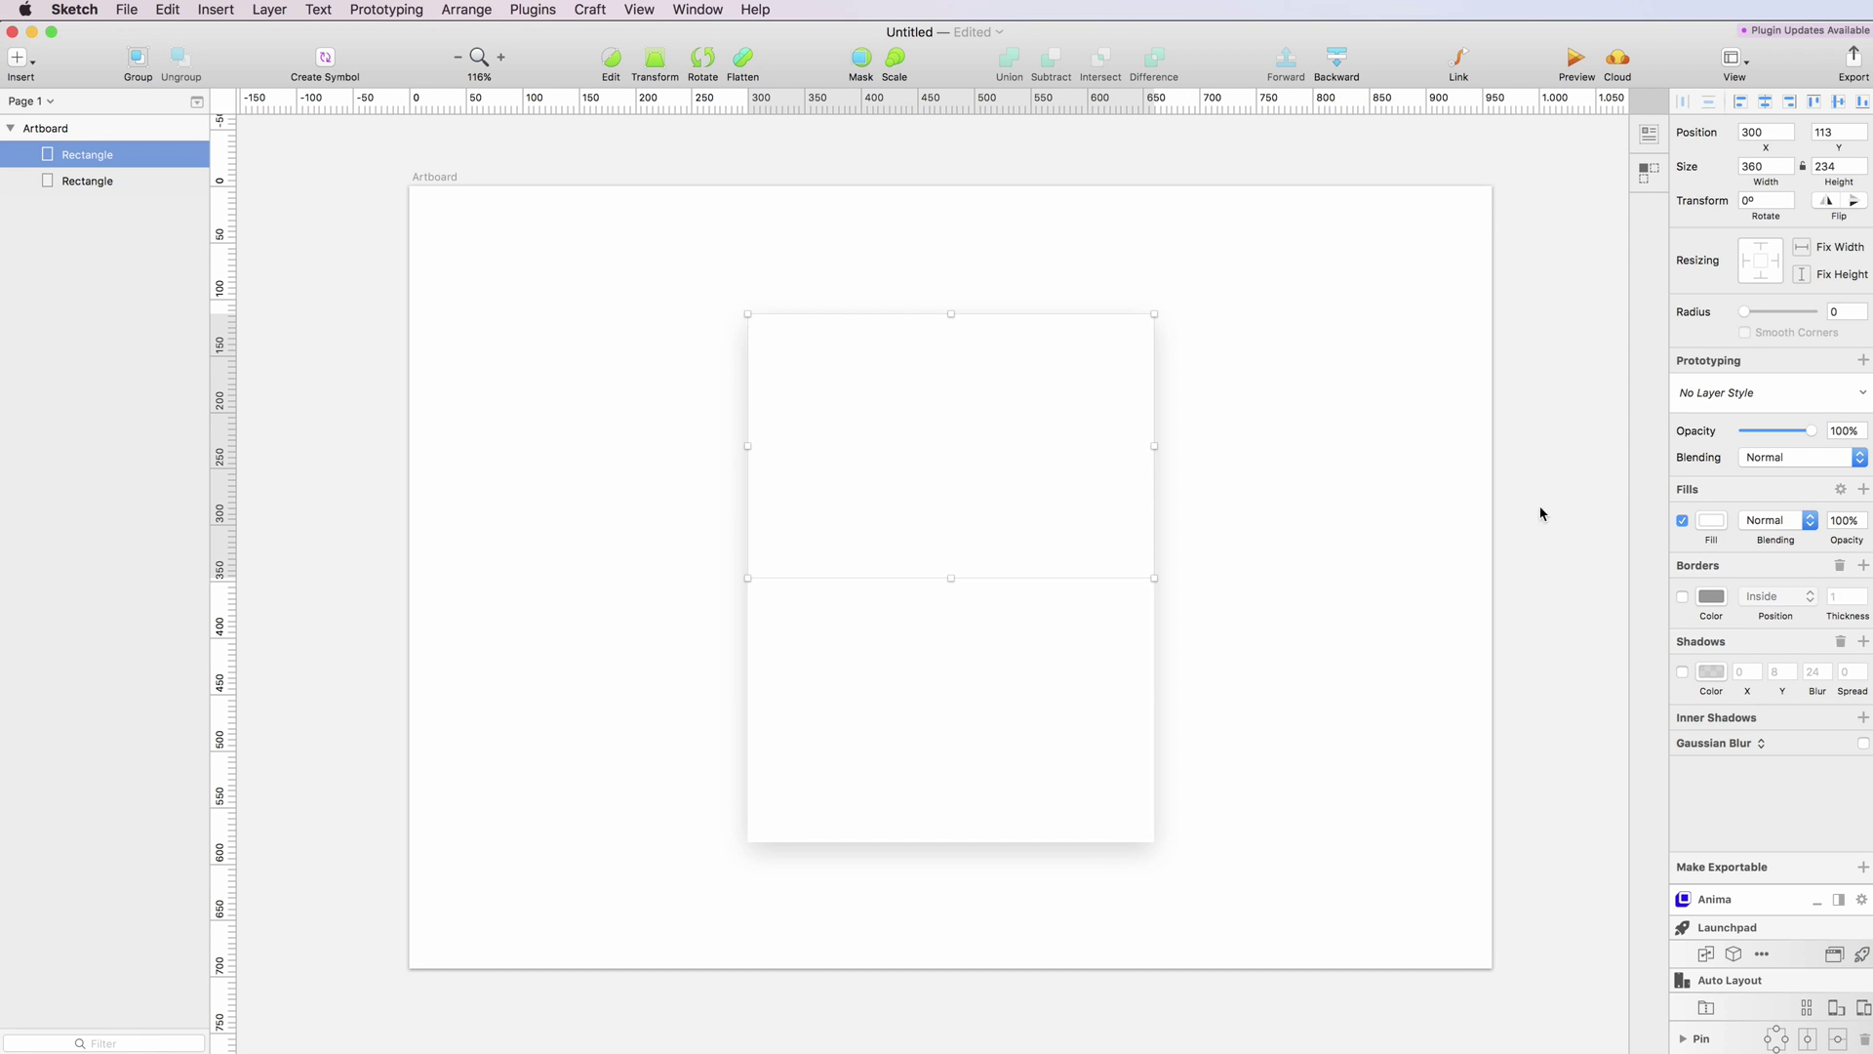
click(1708, 524)
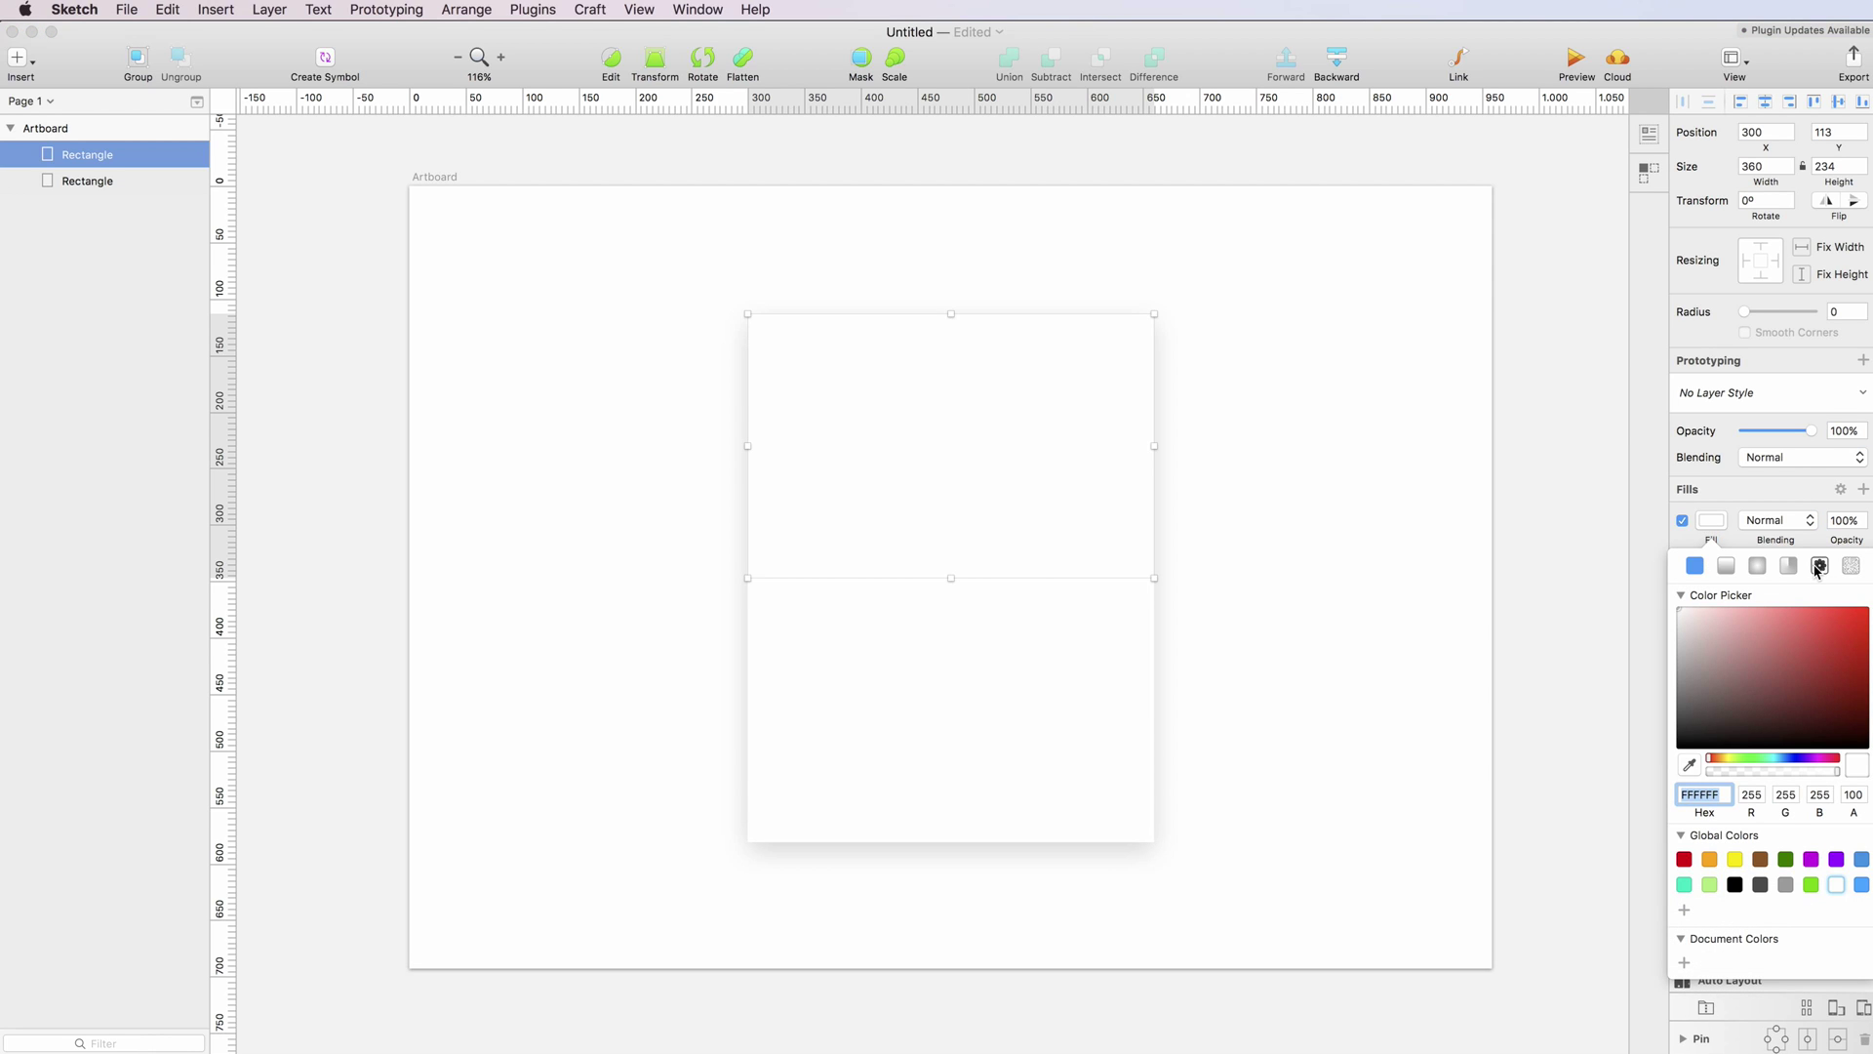
click(1819, 567)
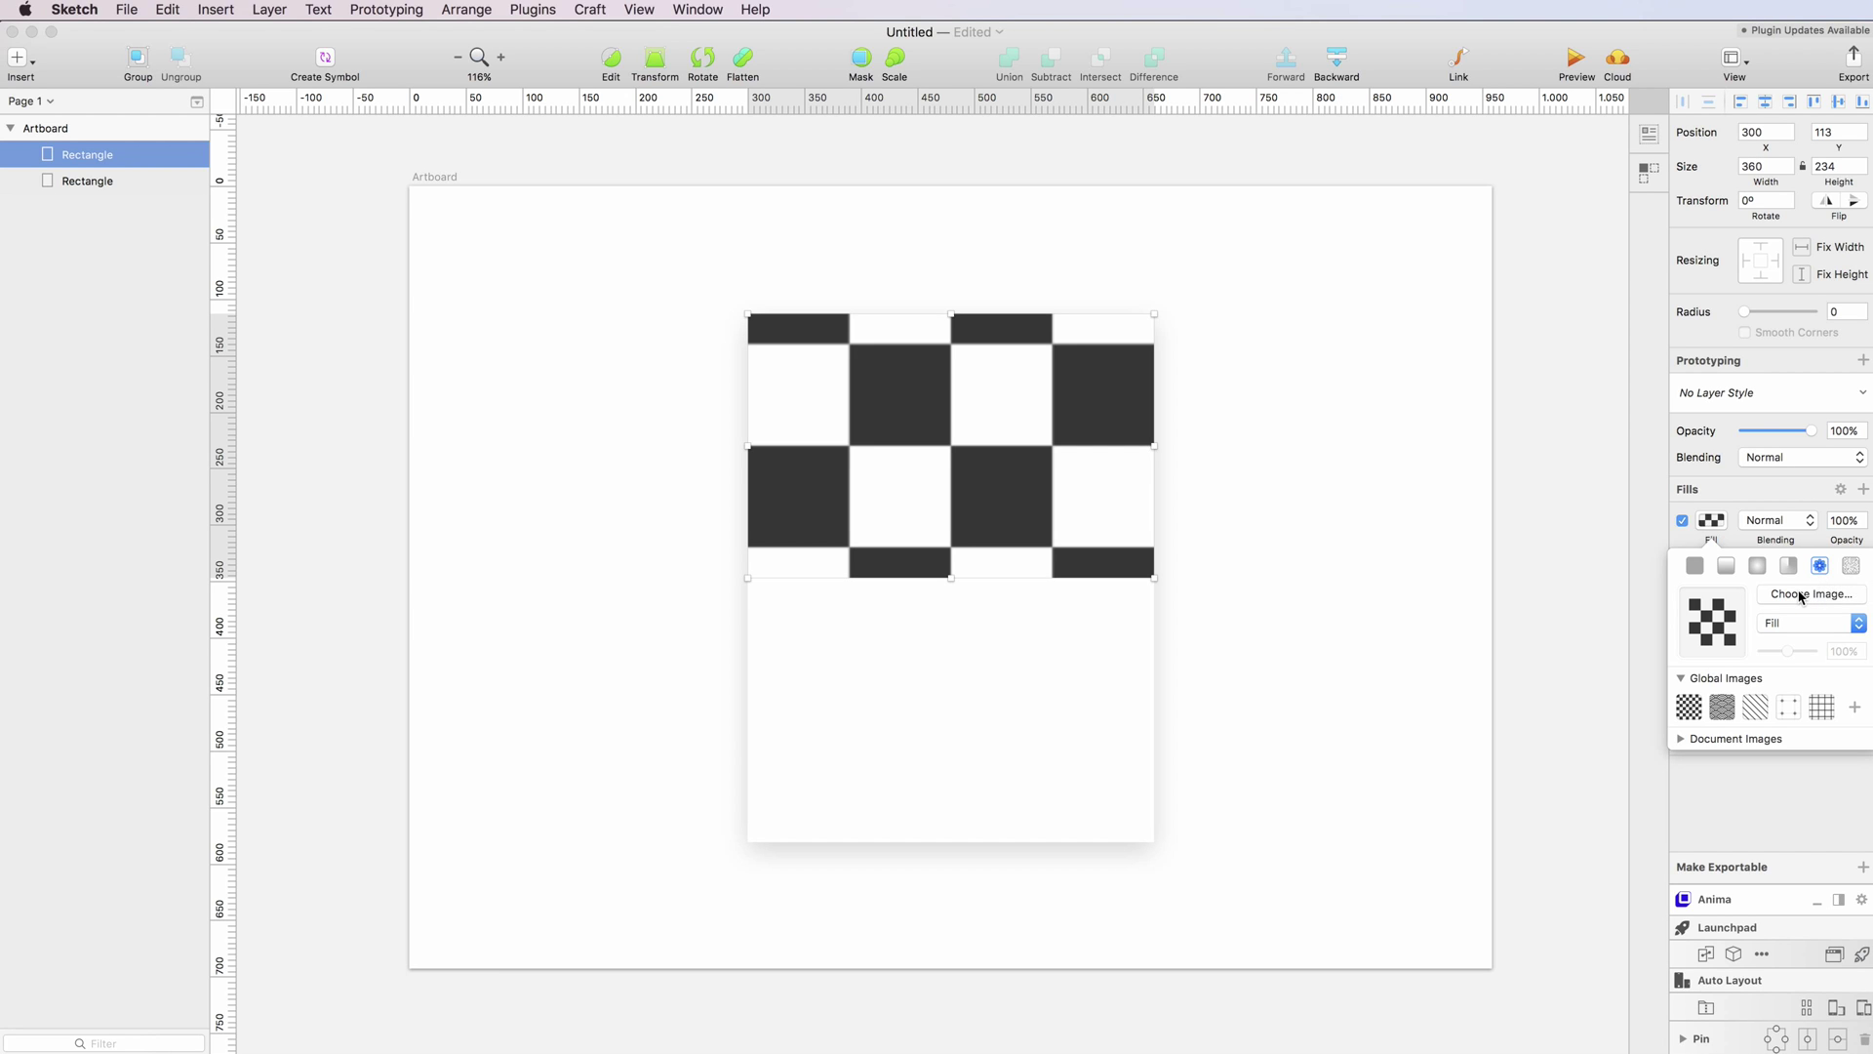
Use jj-ying-230105.jpg from Desktop > Free Photos Assets > Business as the pattern fill
click(1801, 595)
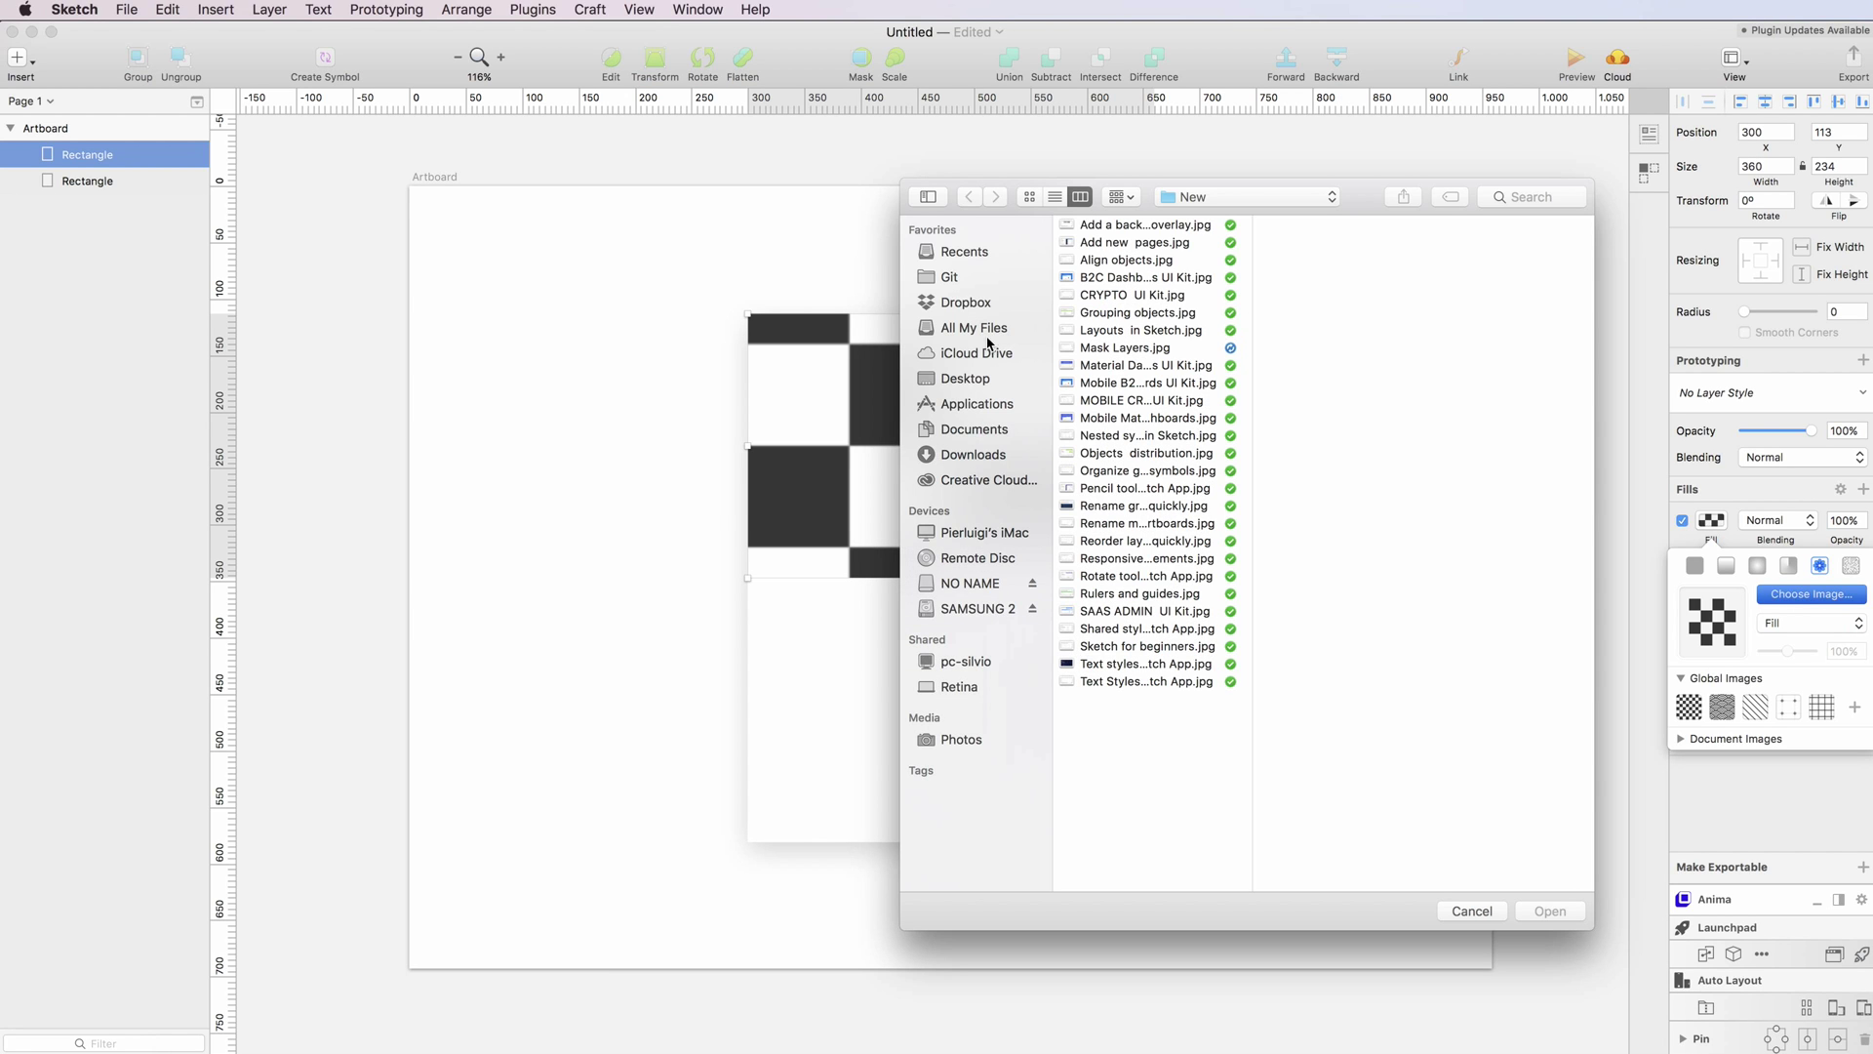
click(960, 376)
click(1129, 402)
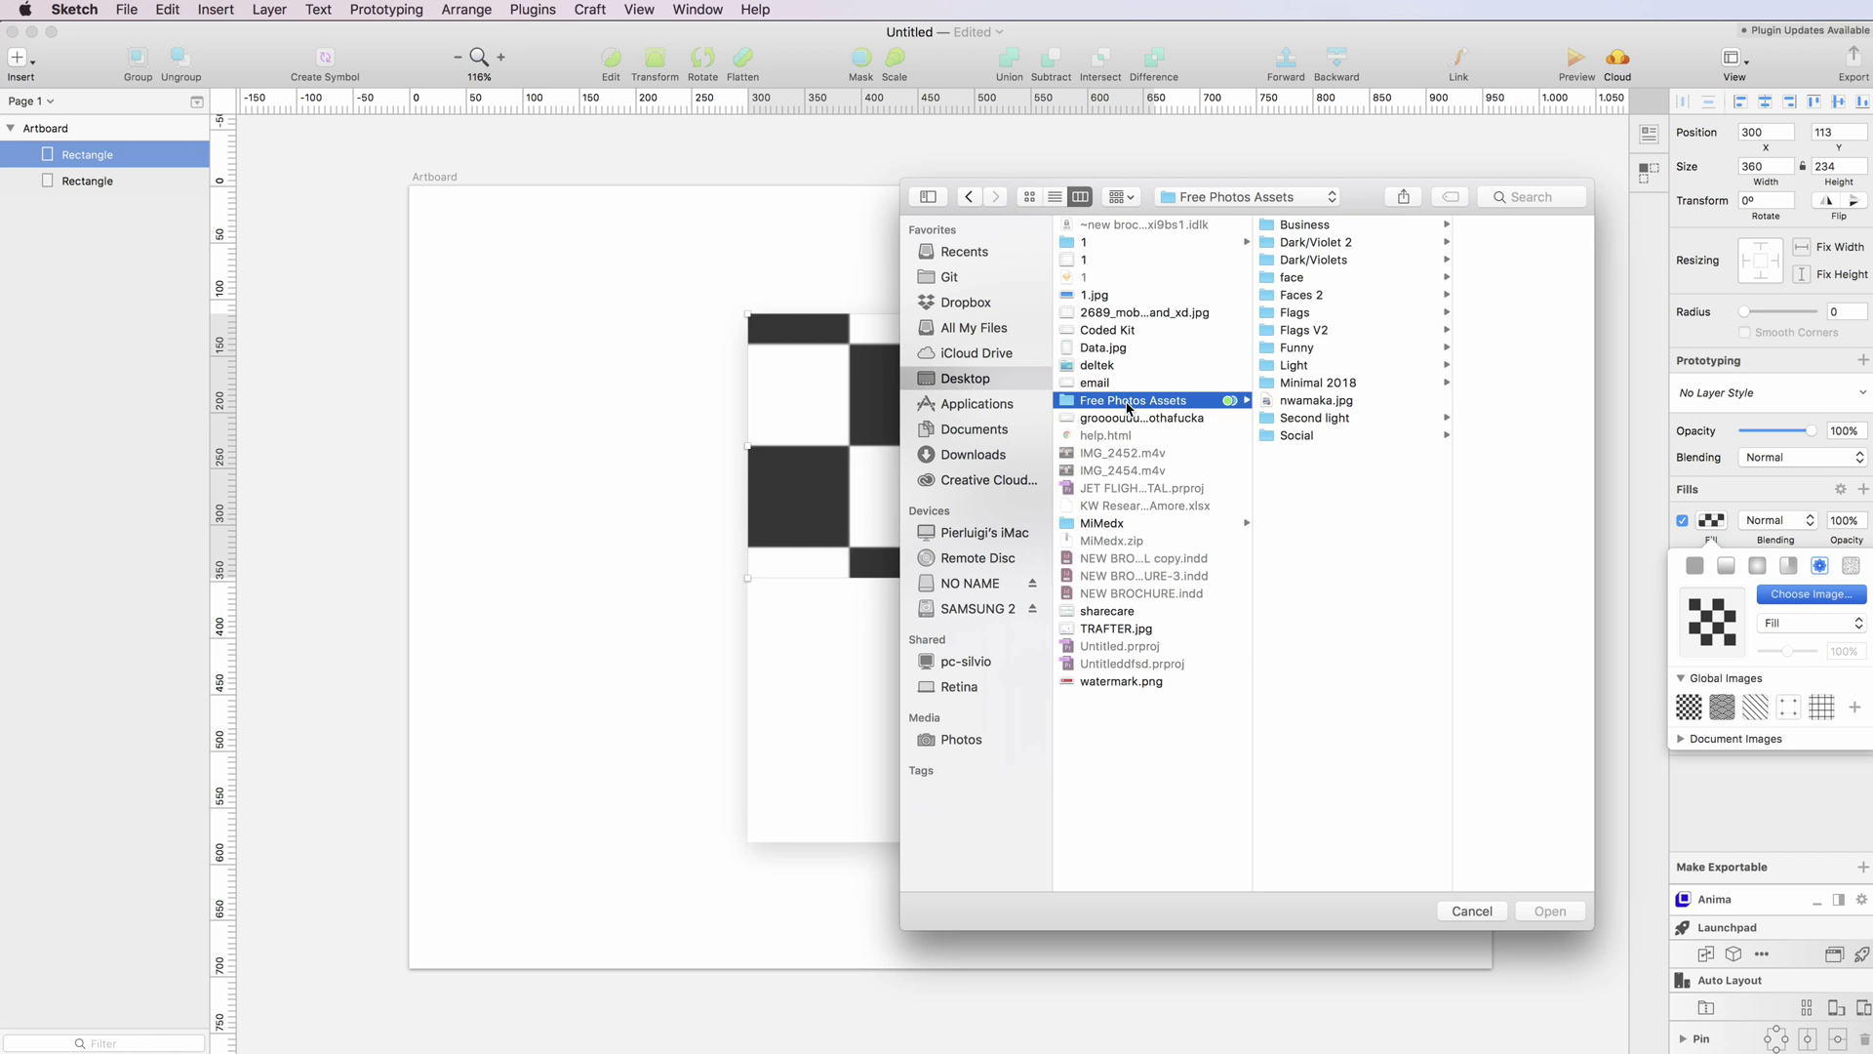
click(1304, 226)
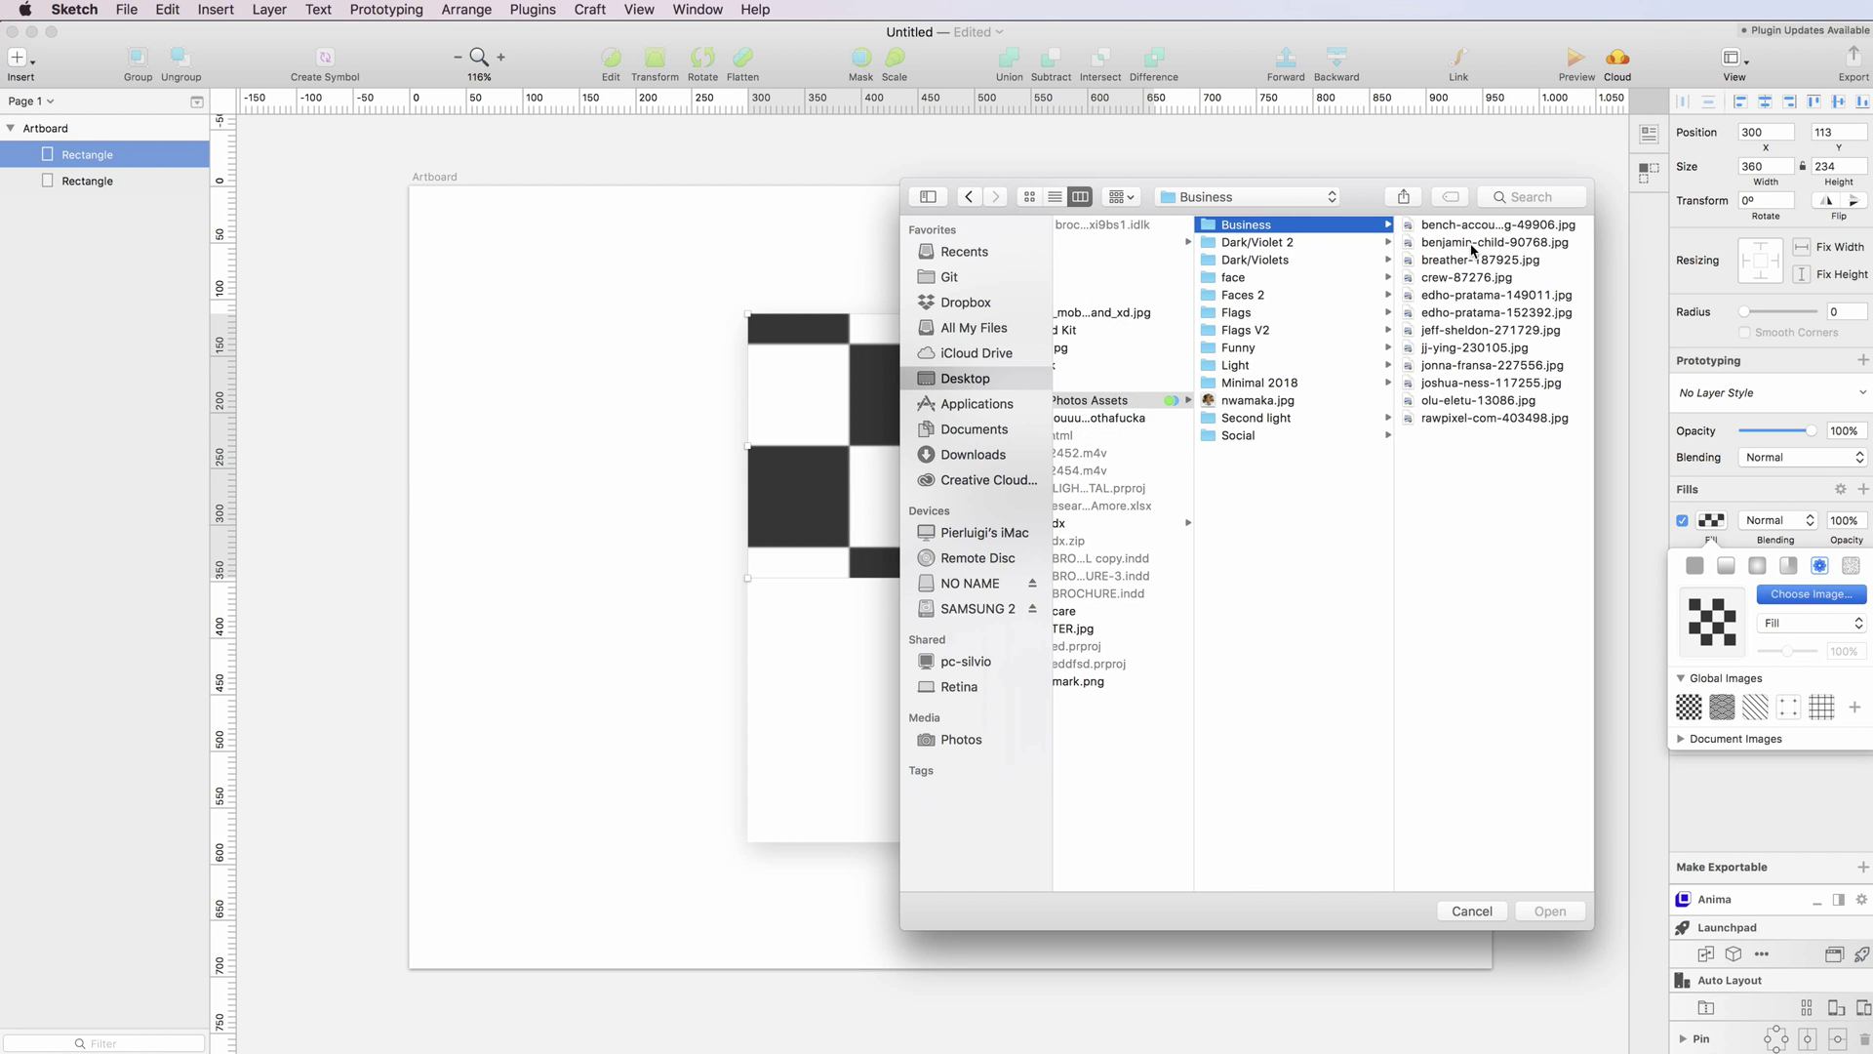
click(1437, 351)
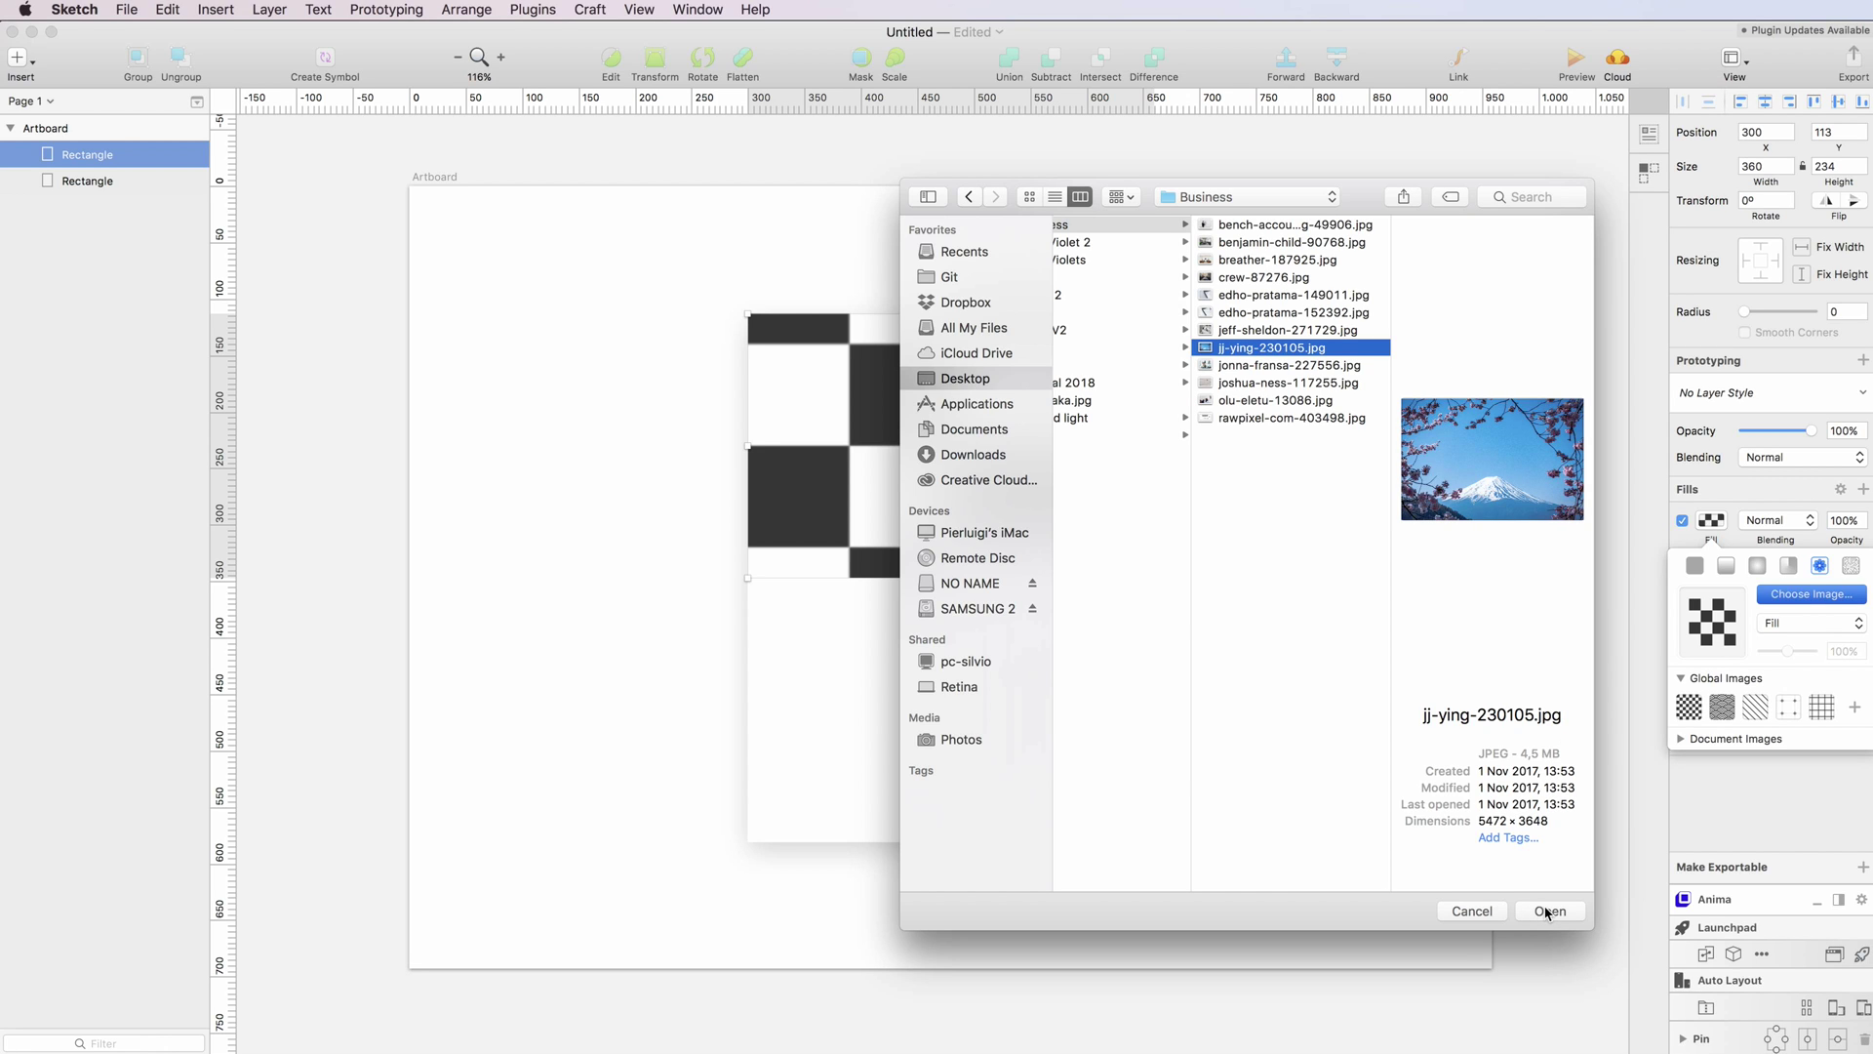
click(1546, 912)
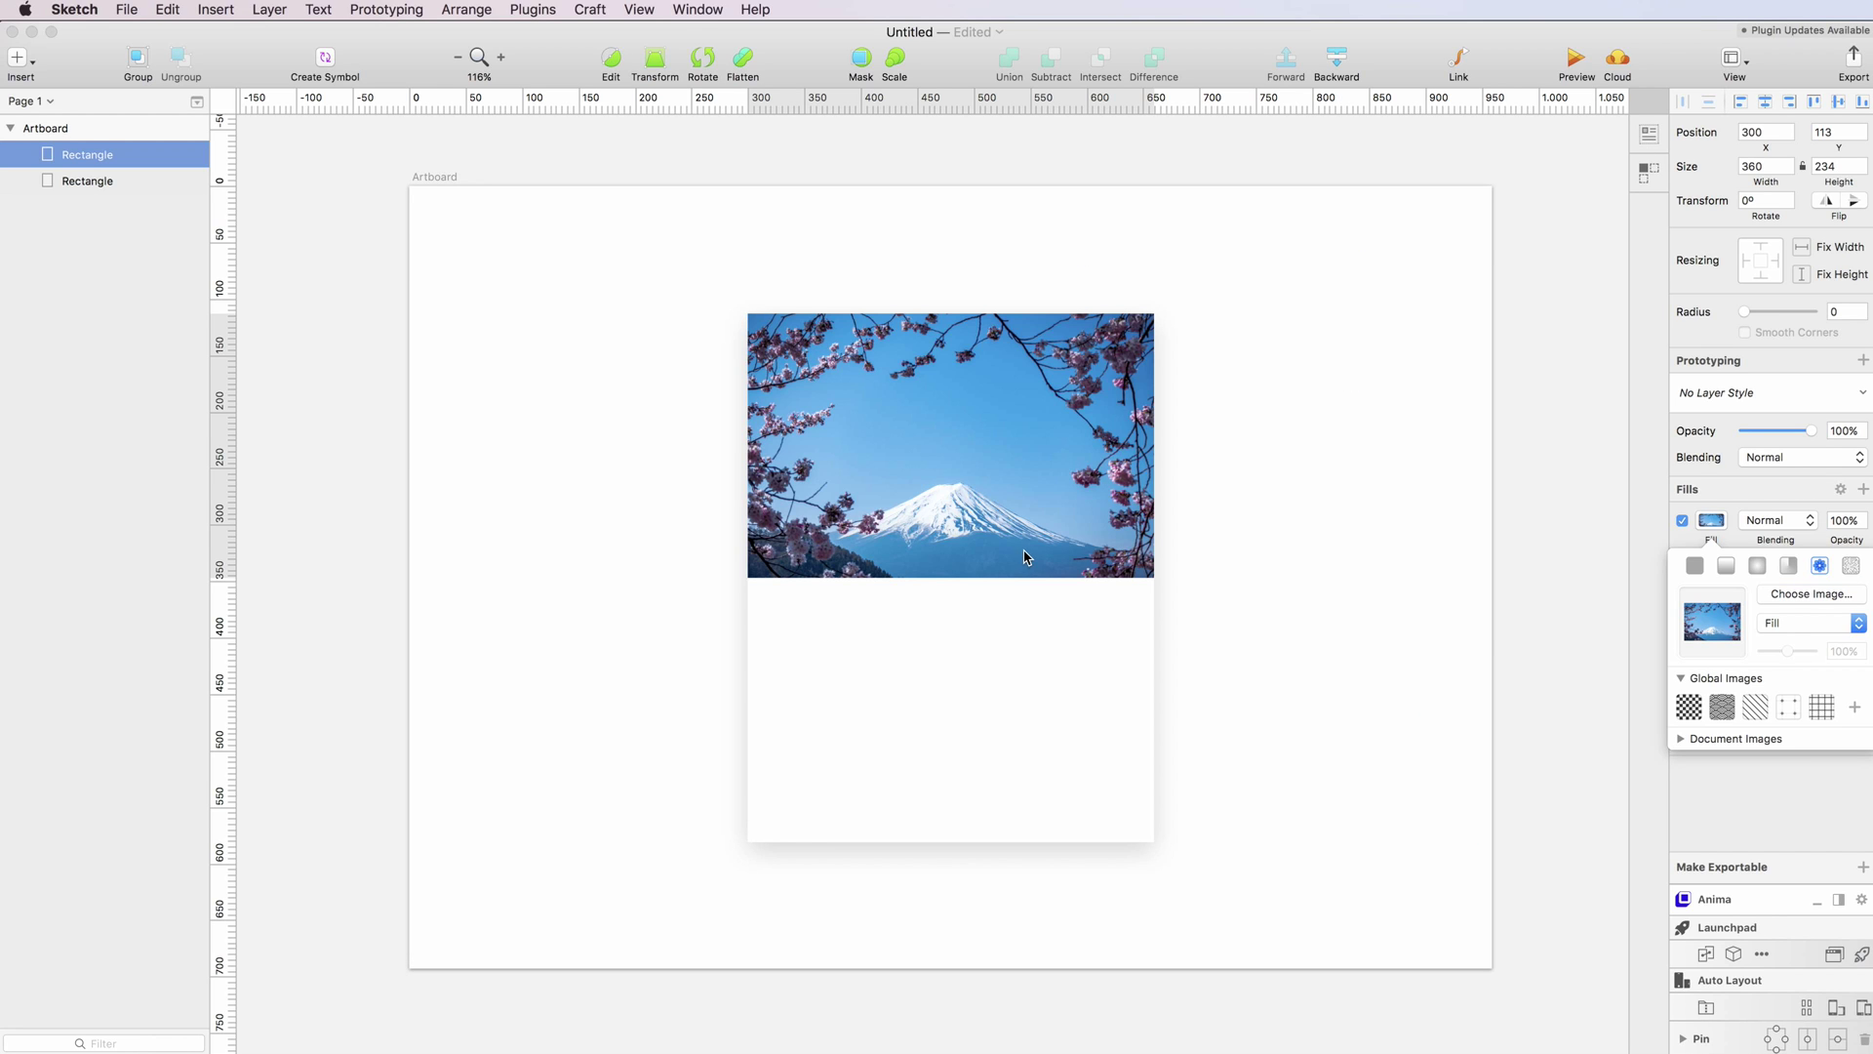
click(1041, 453)
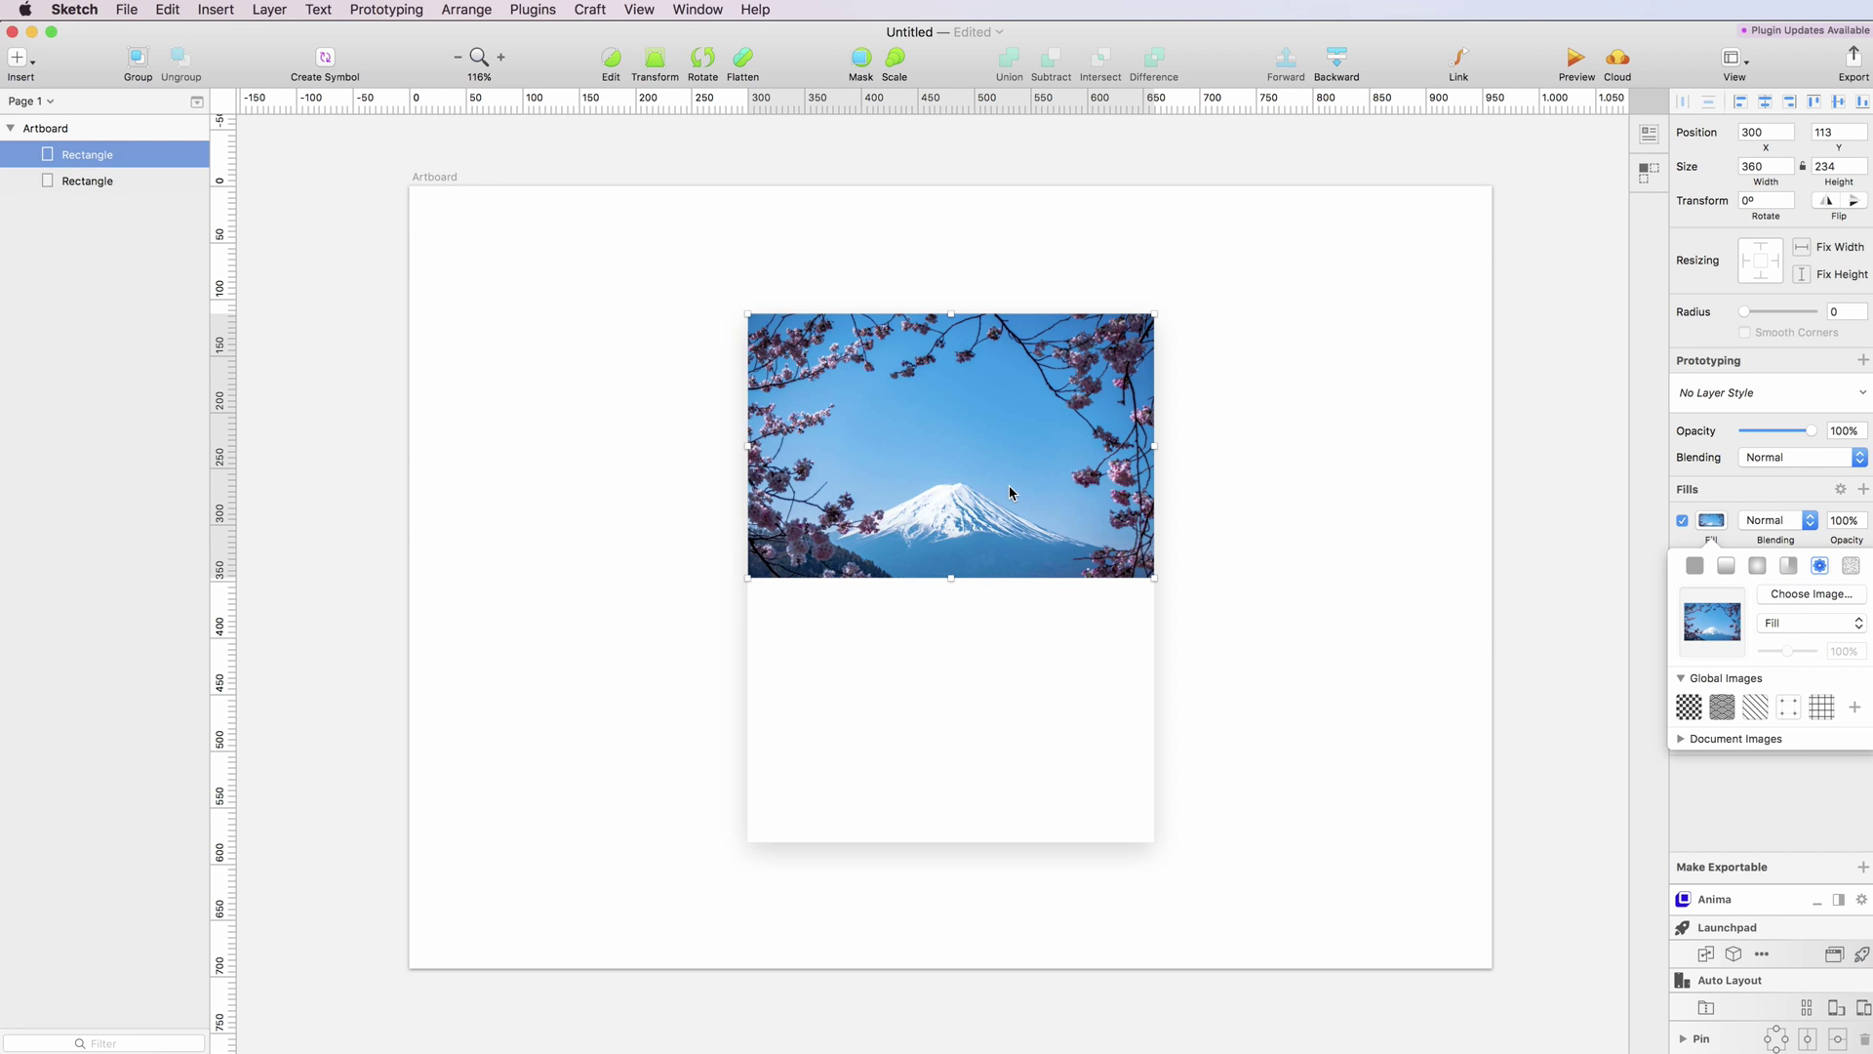
Add a text box under the photo reading 'This is the header of this card'
click(17, 58)
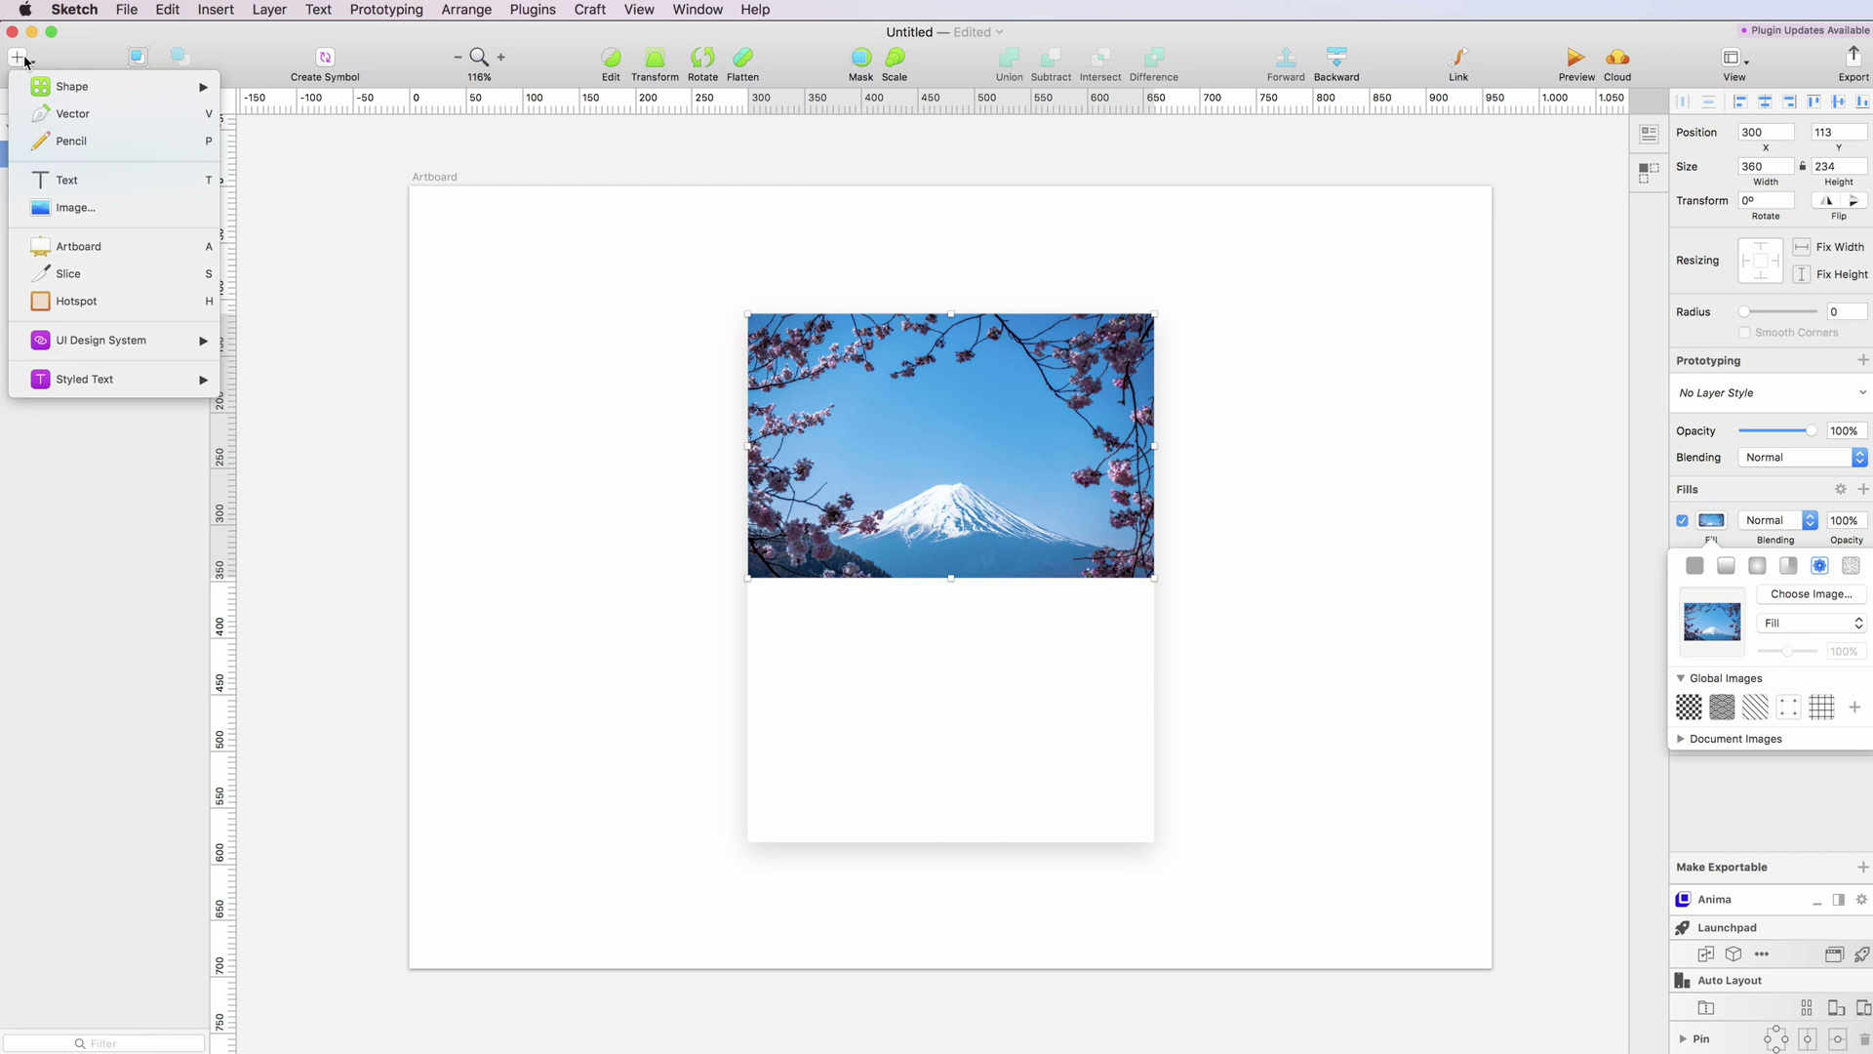
click(65, 179)
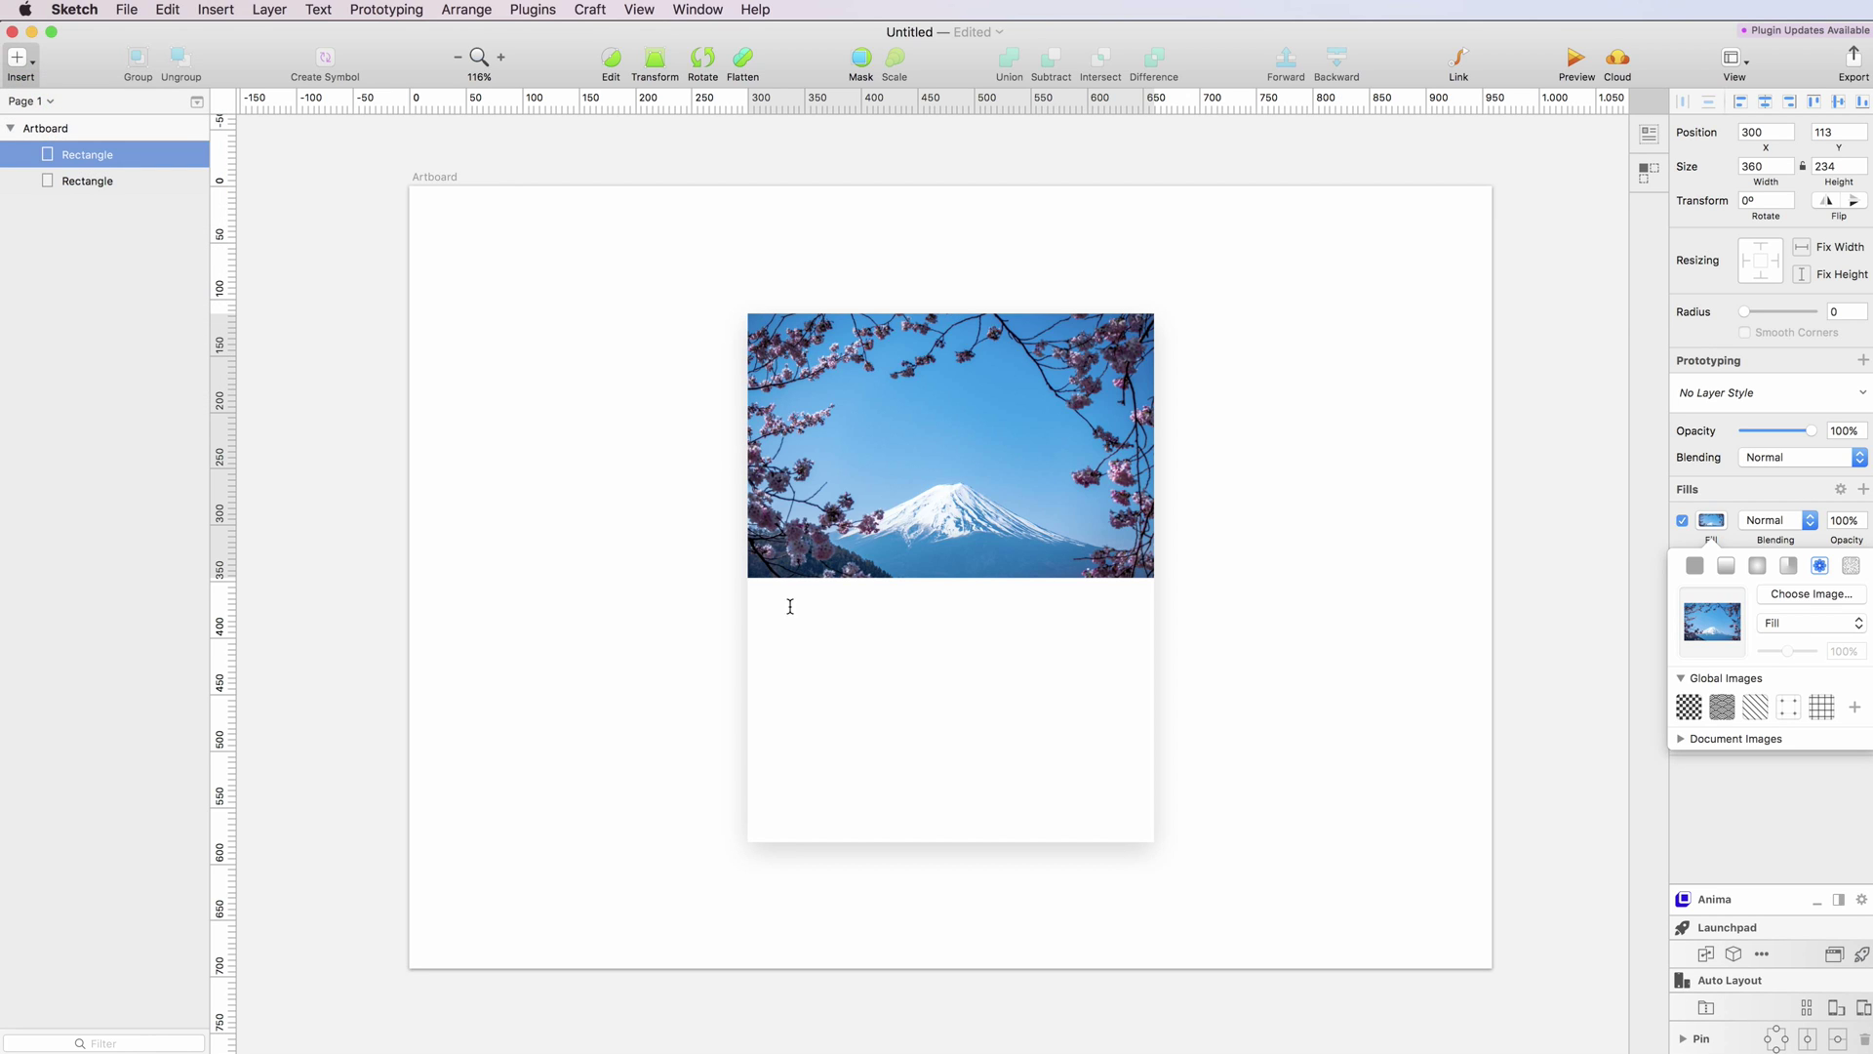
drag(775, 600, 1105, 694)
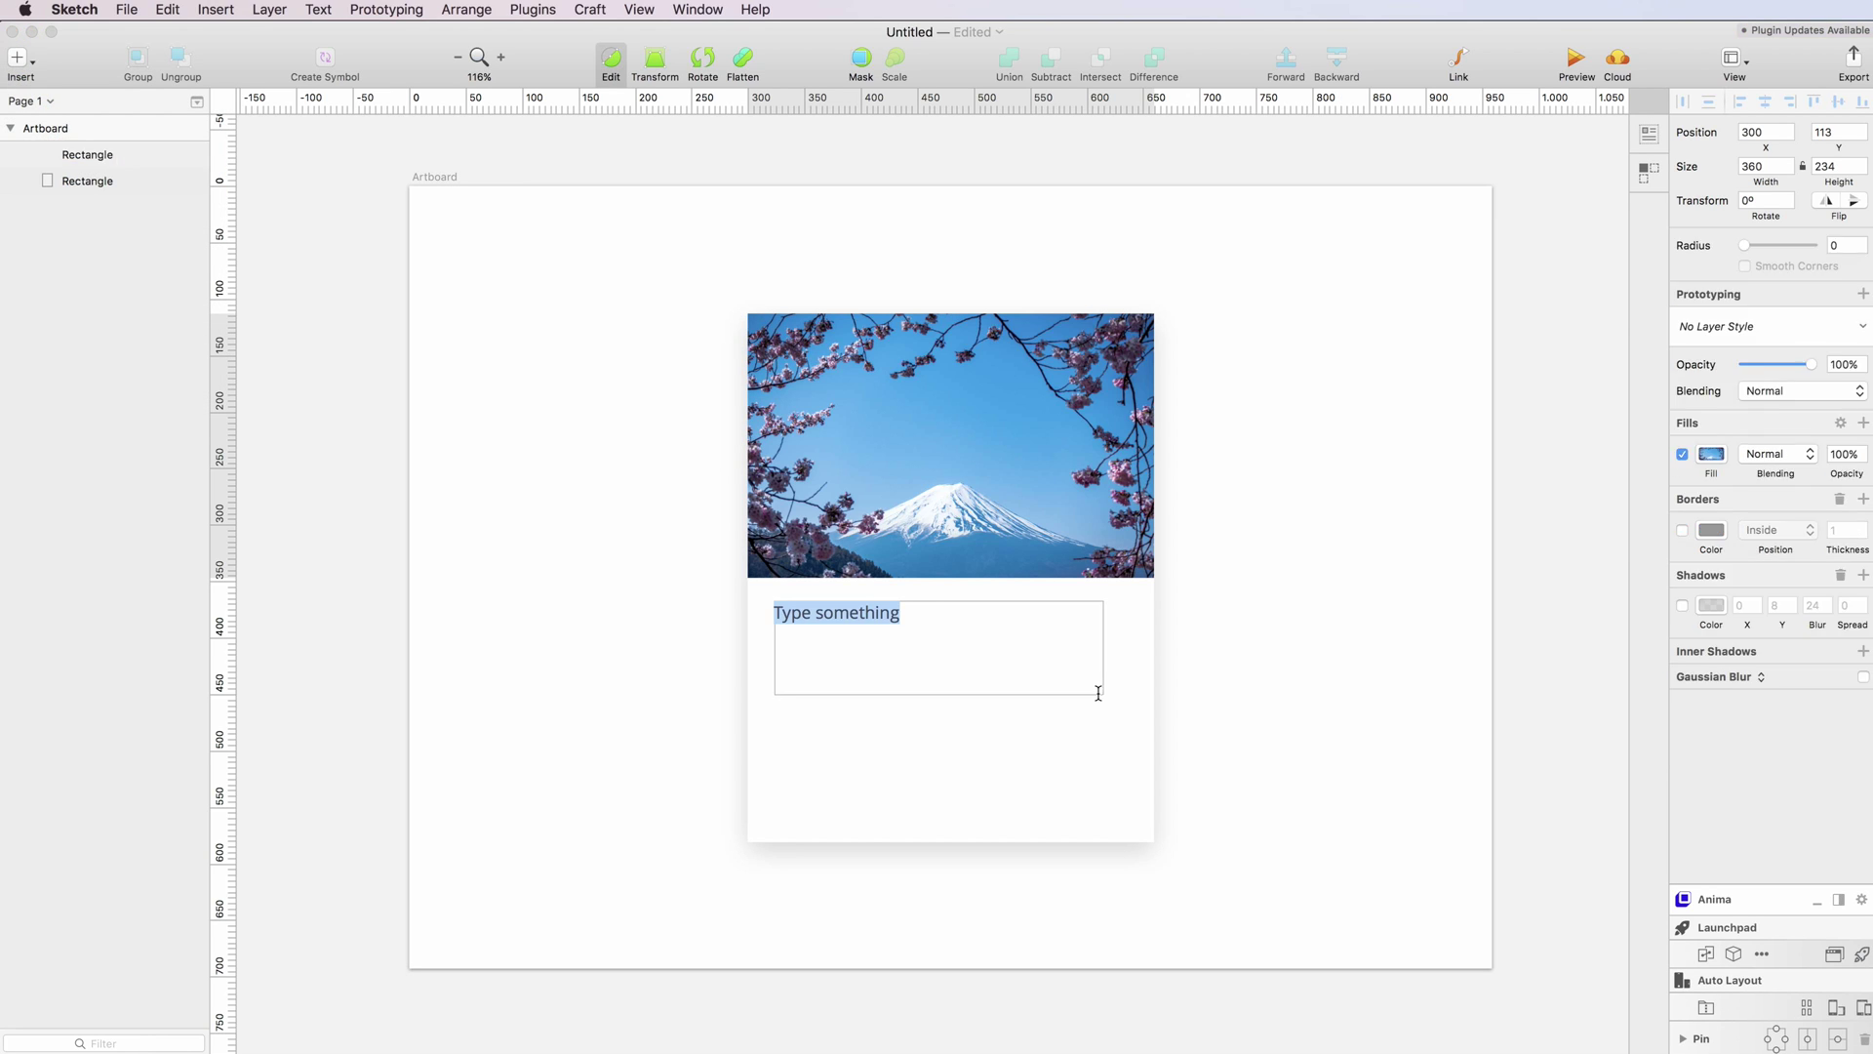
text(This )
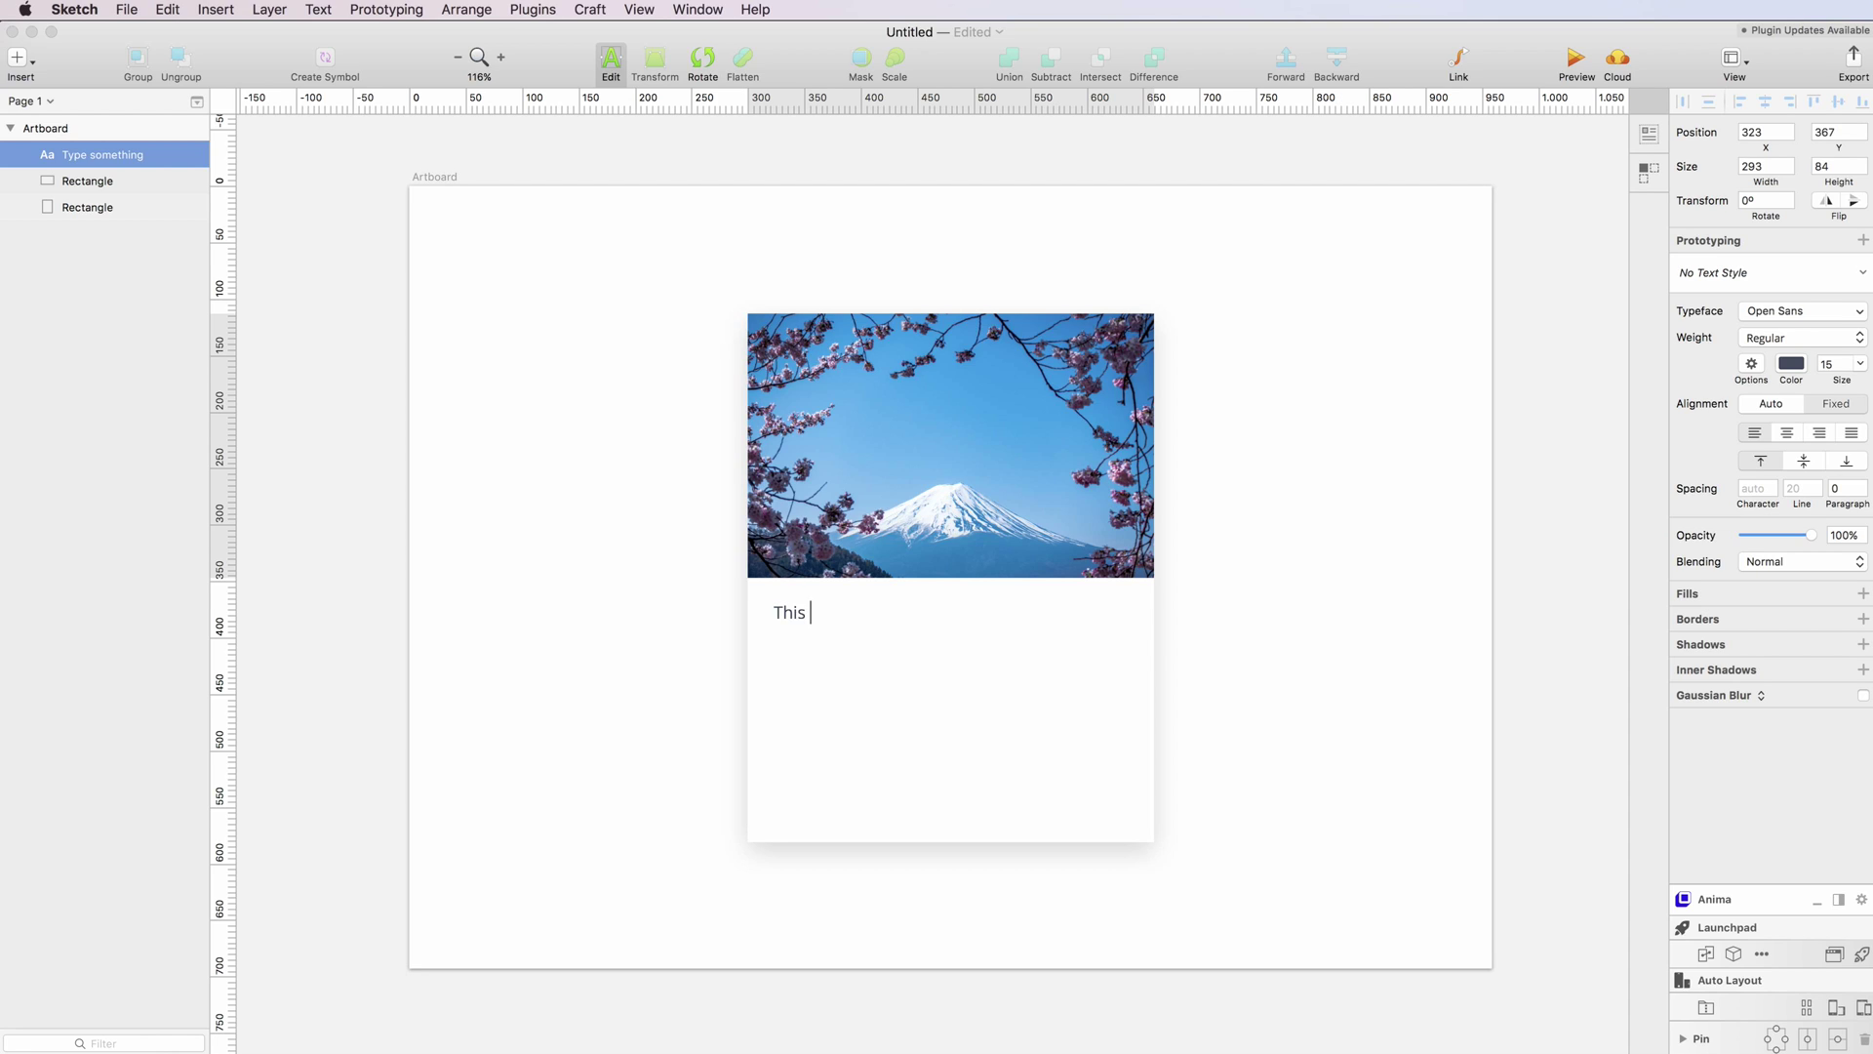
text(is the header of this car)
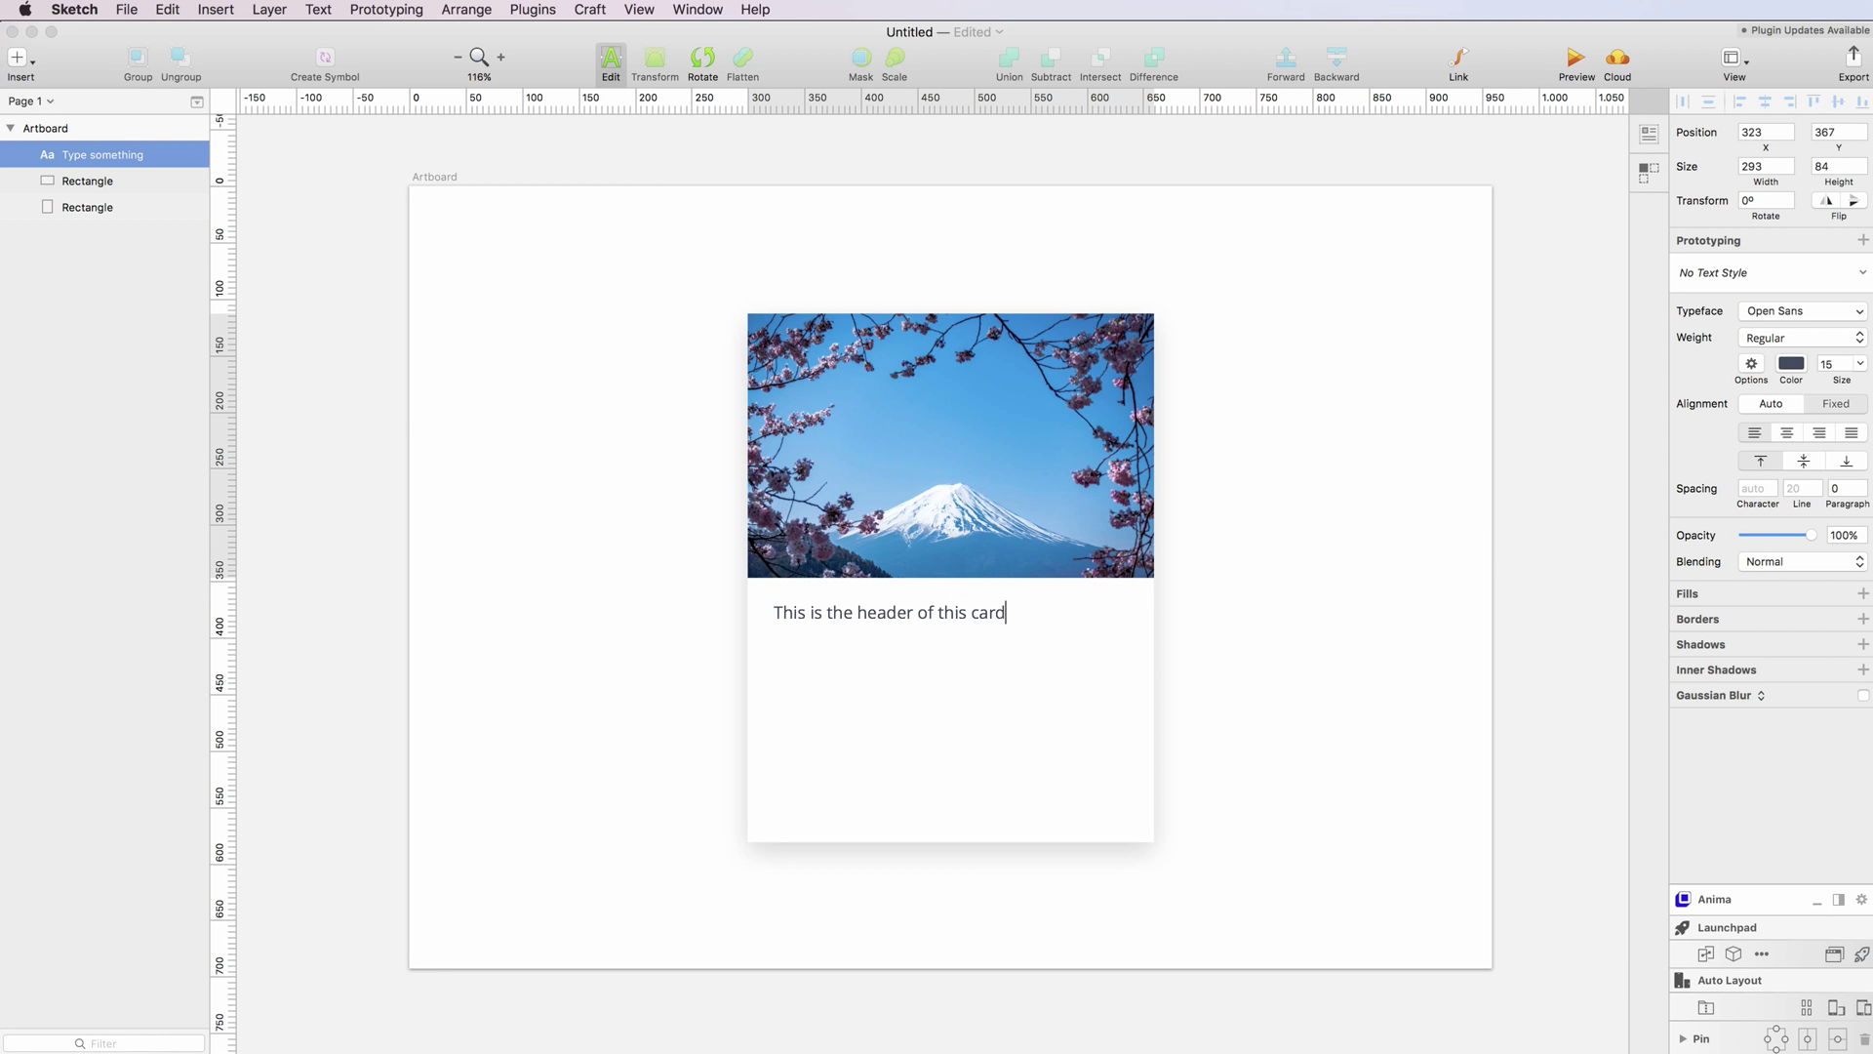
text(d)
scroll(923, 513, up, 2)
Set the header to Roboto Medium size 19, shorten its box, and duplicate it below
key(Escape)
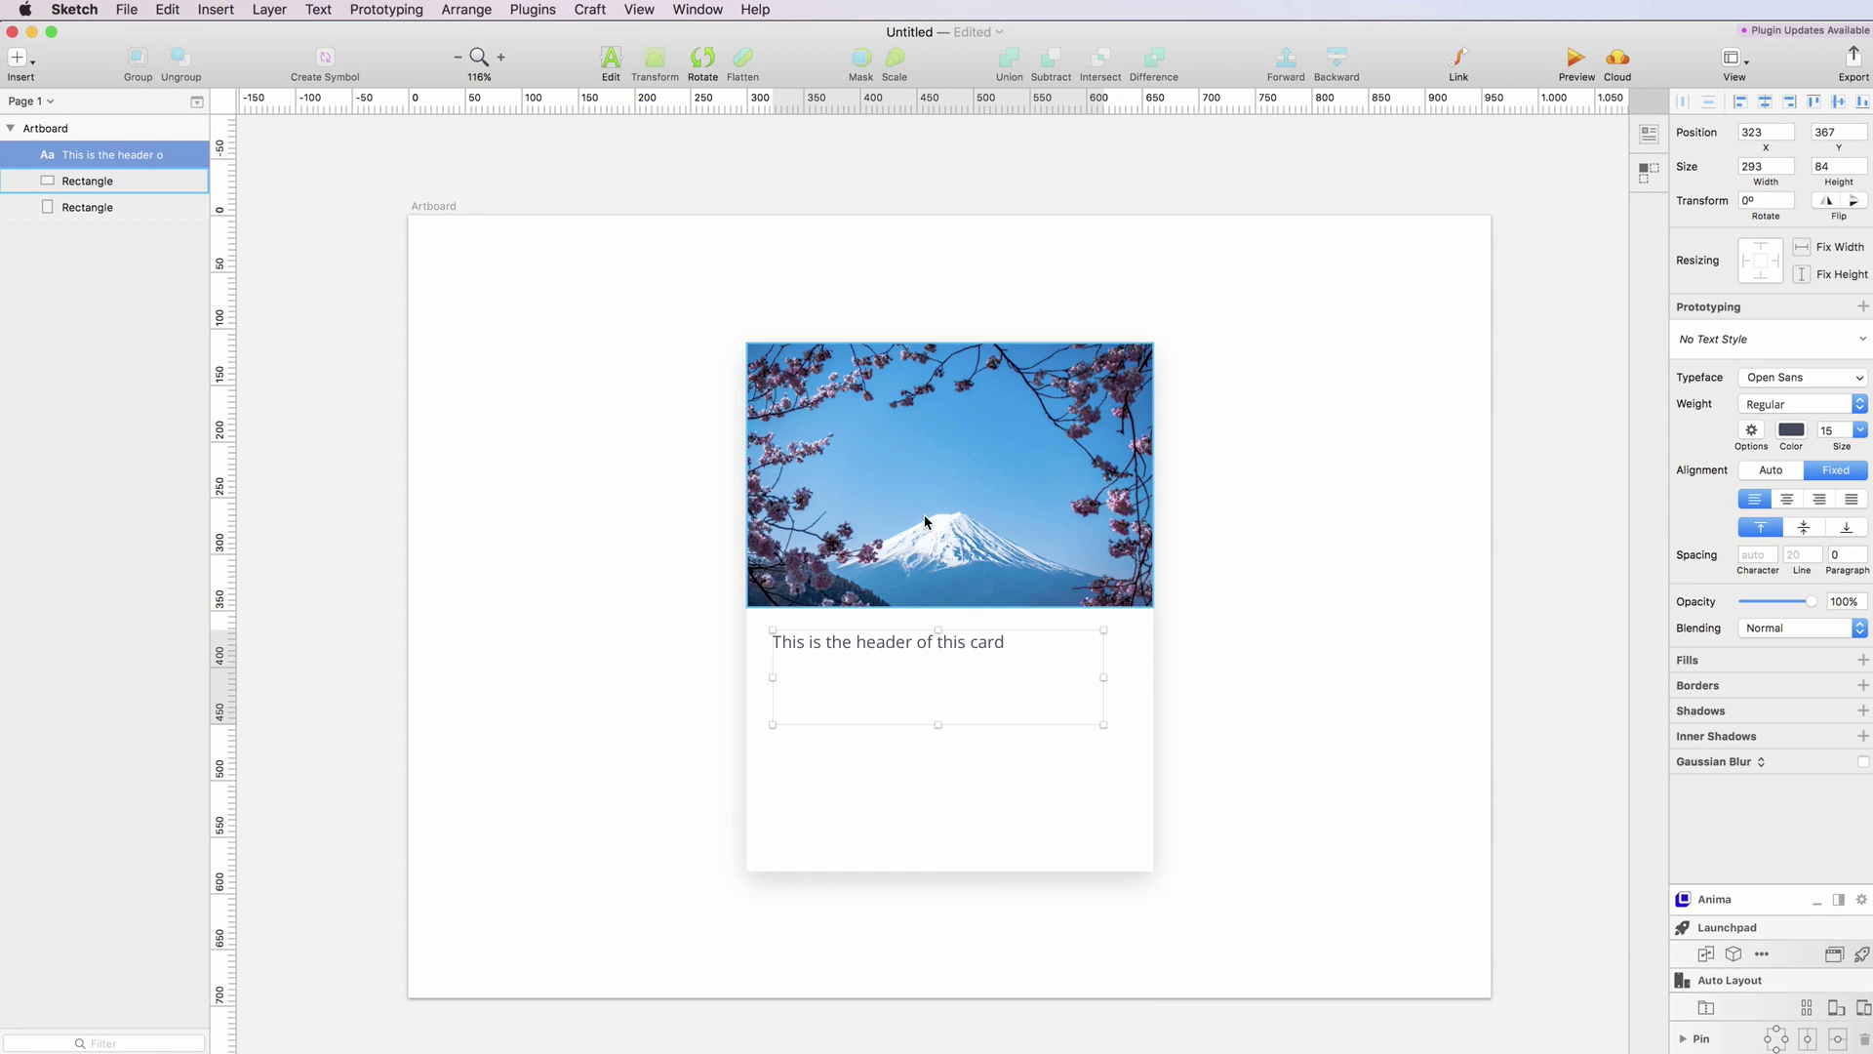
drag(920, 636, 919, 654)
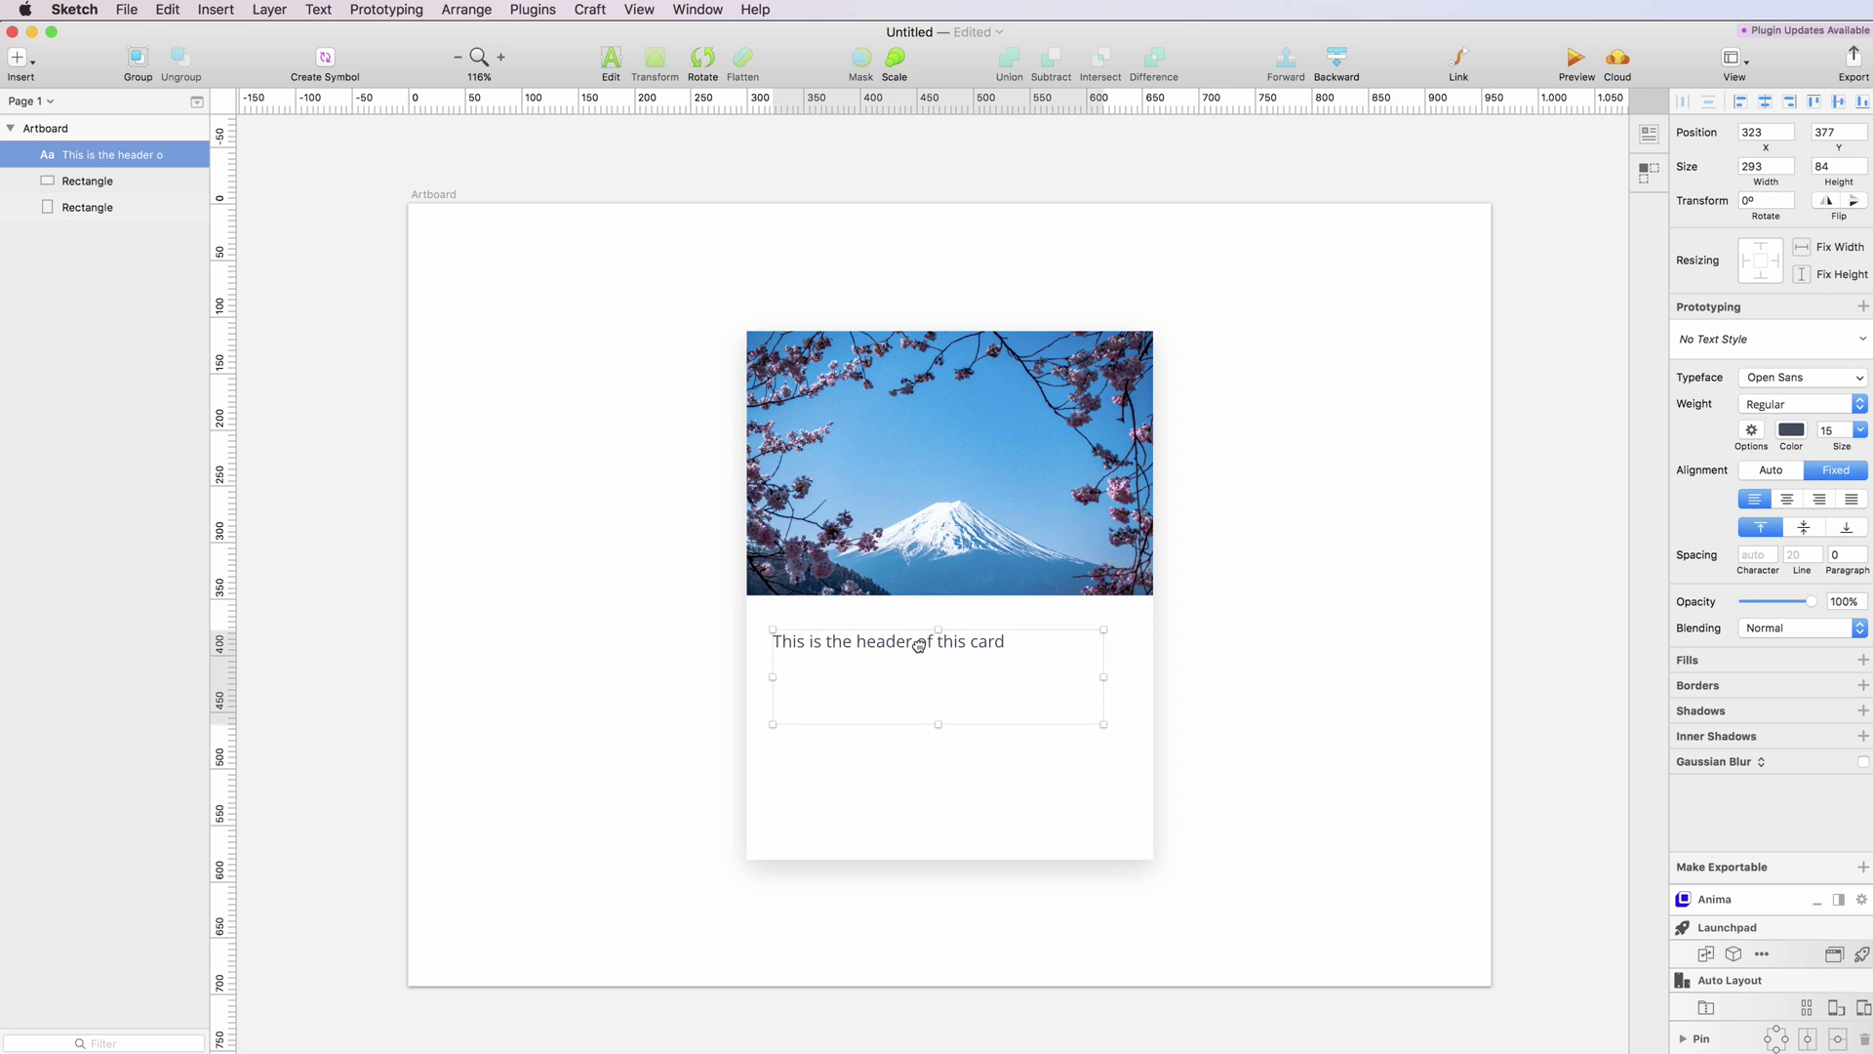
click(1774, 379)
text(robot)
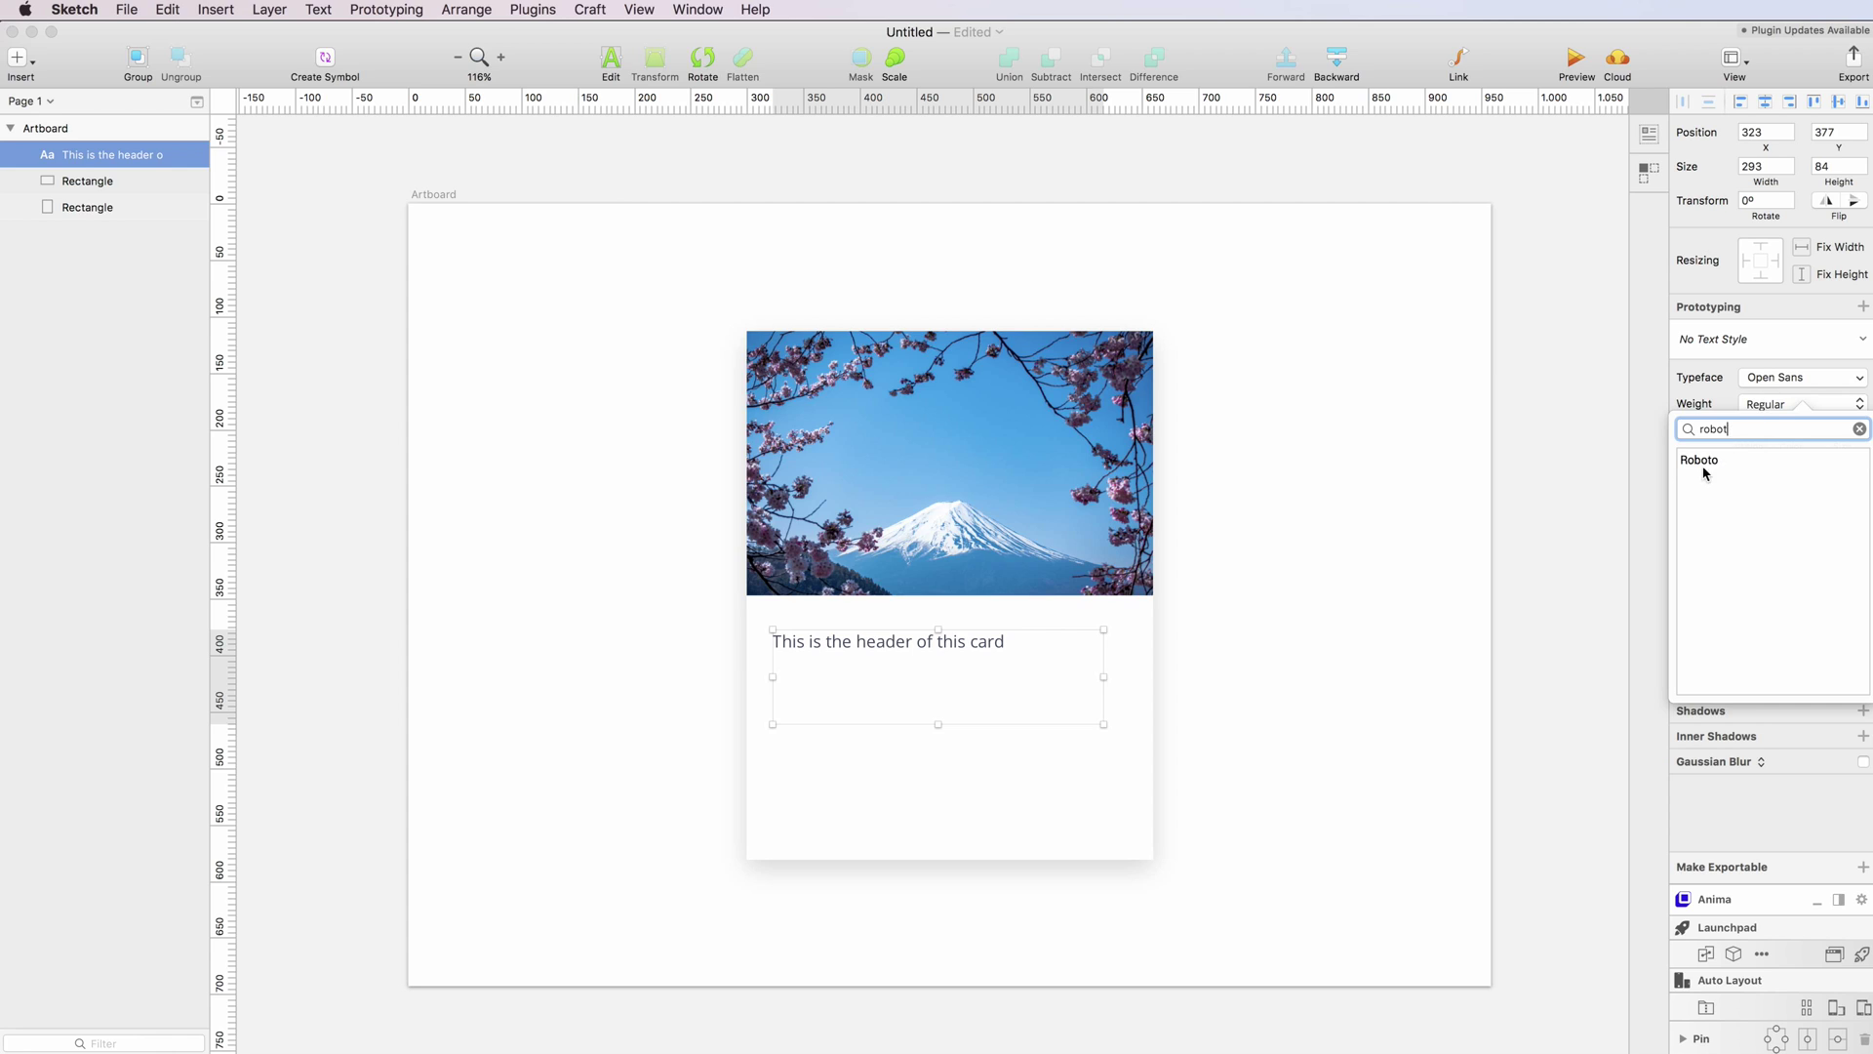
click(1705, 466)
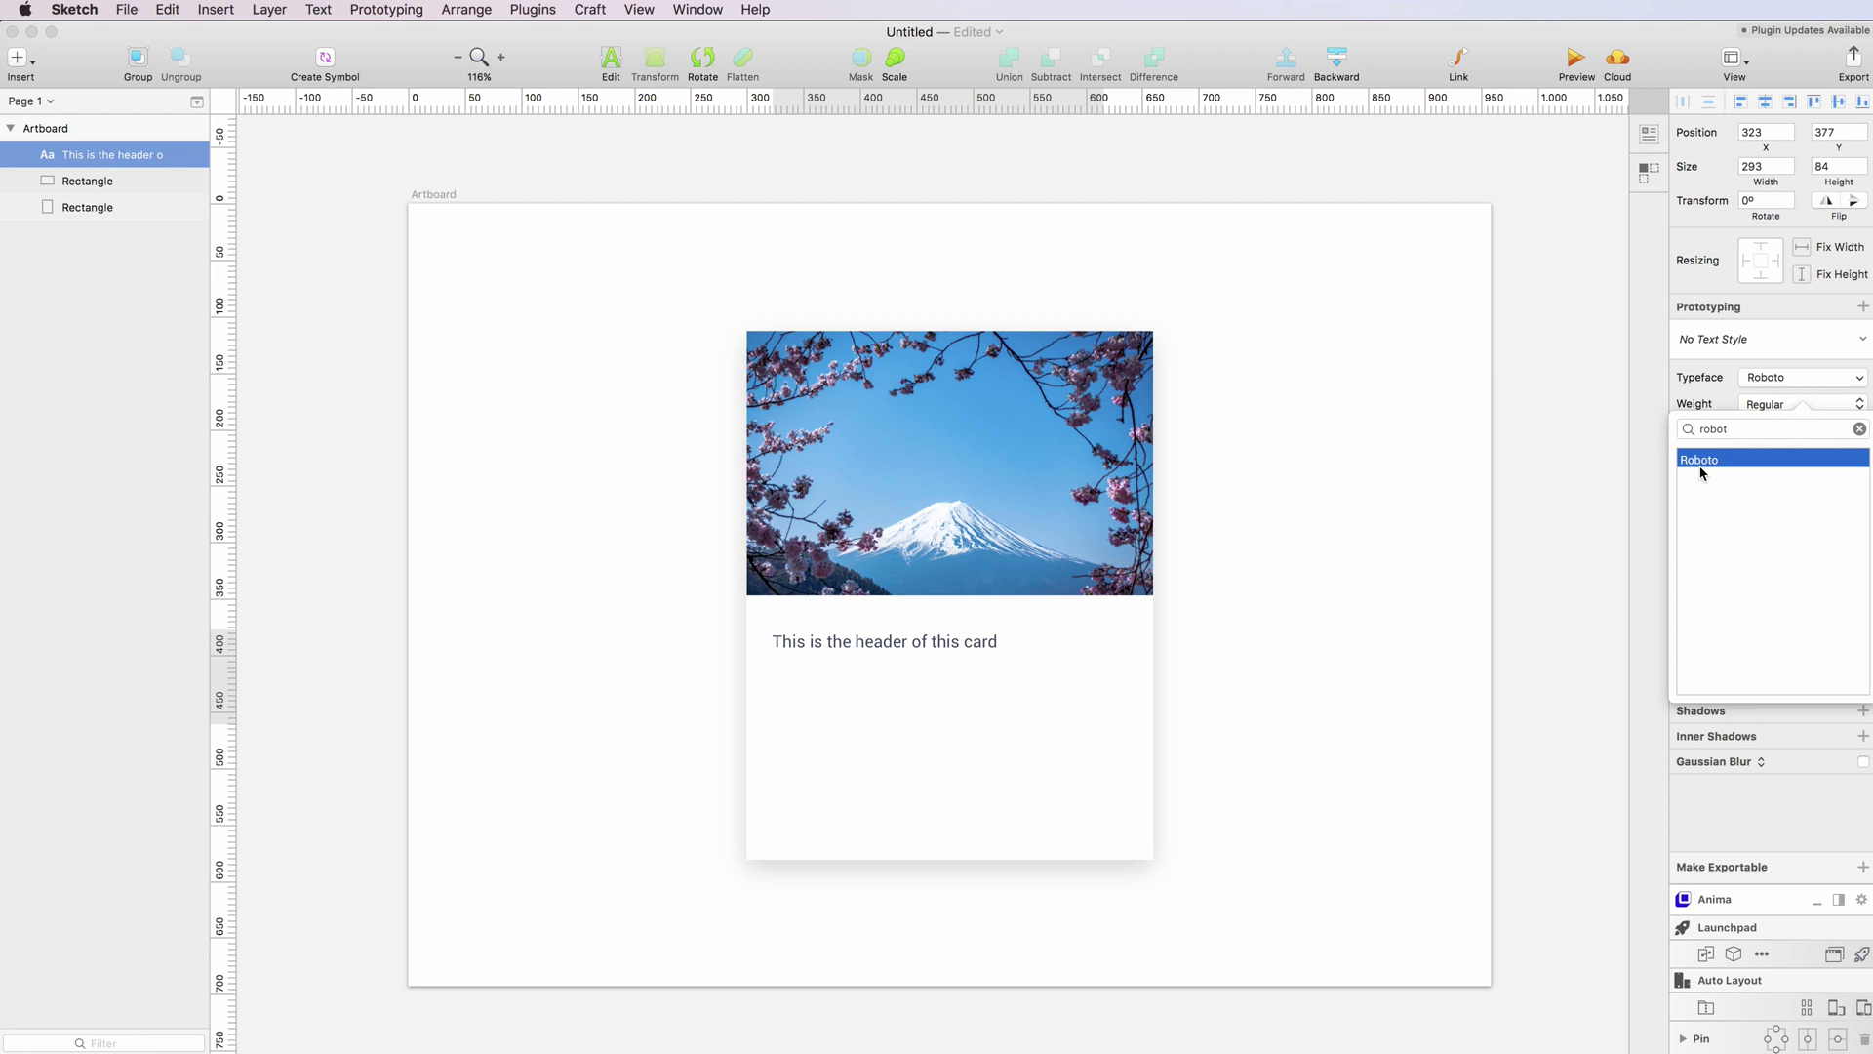
click(1763, 405)
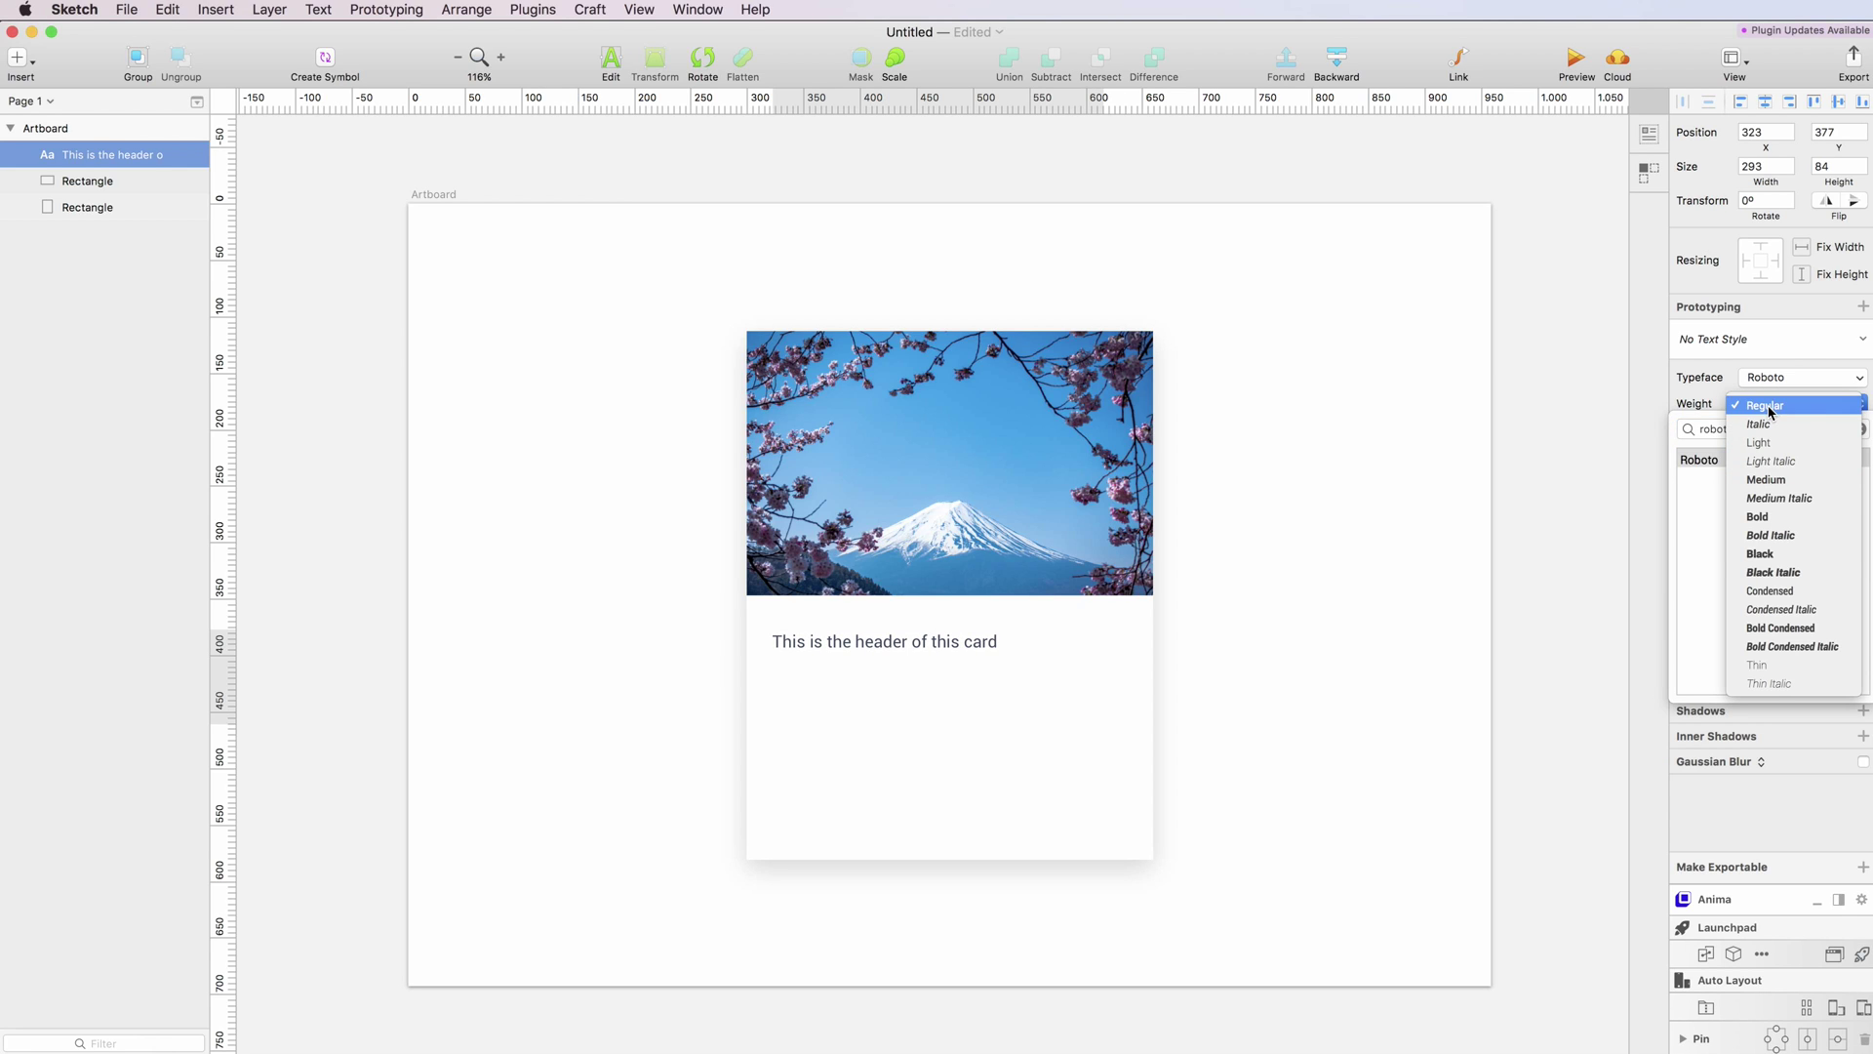
click(1769, 481)
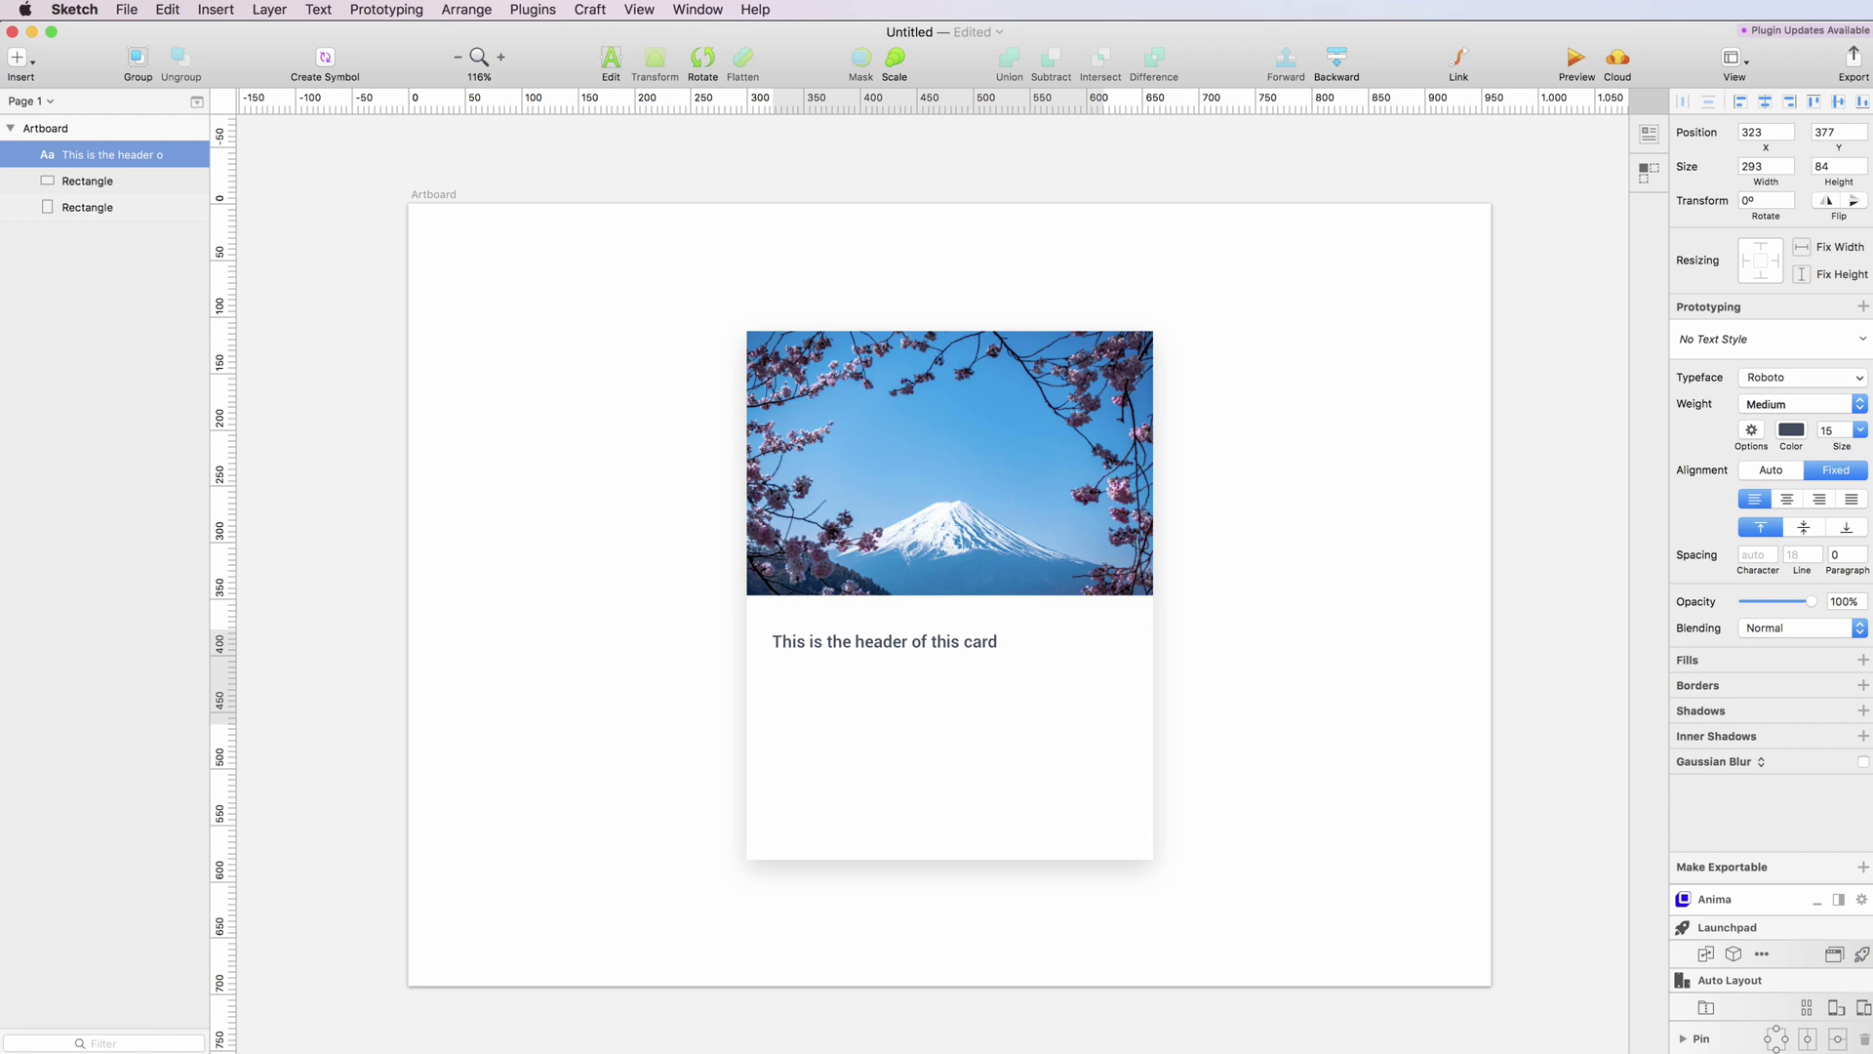
click(1835, 427)
key(Up)
key(Up)
key(Up)
key(Up)
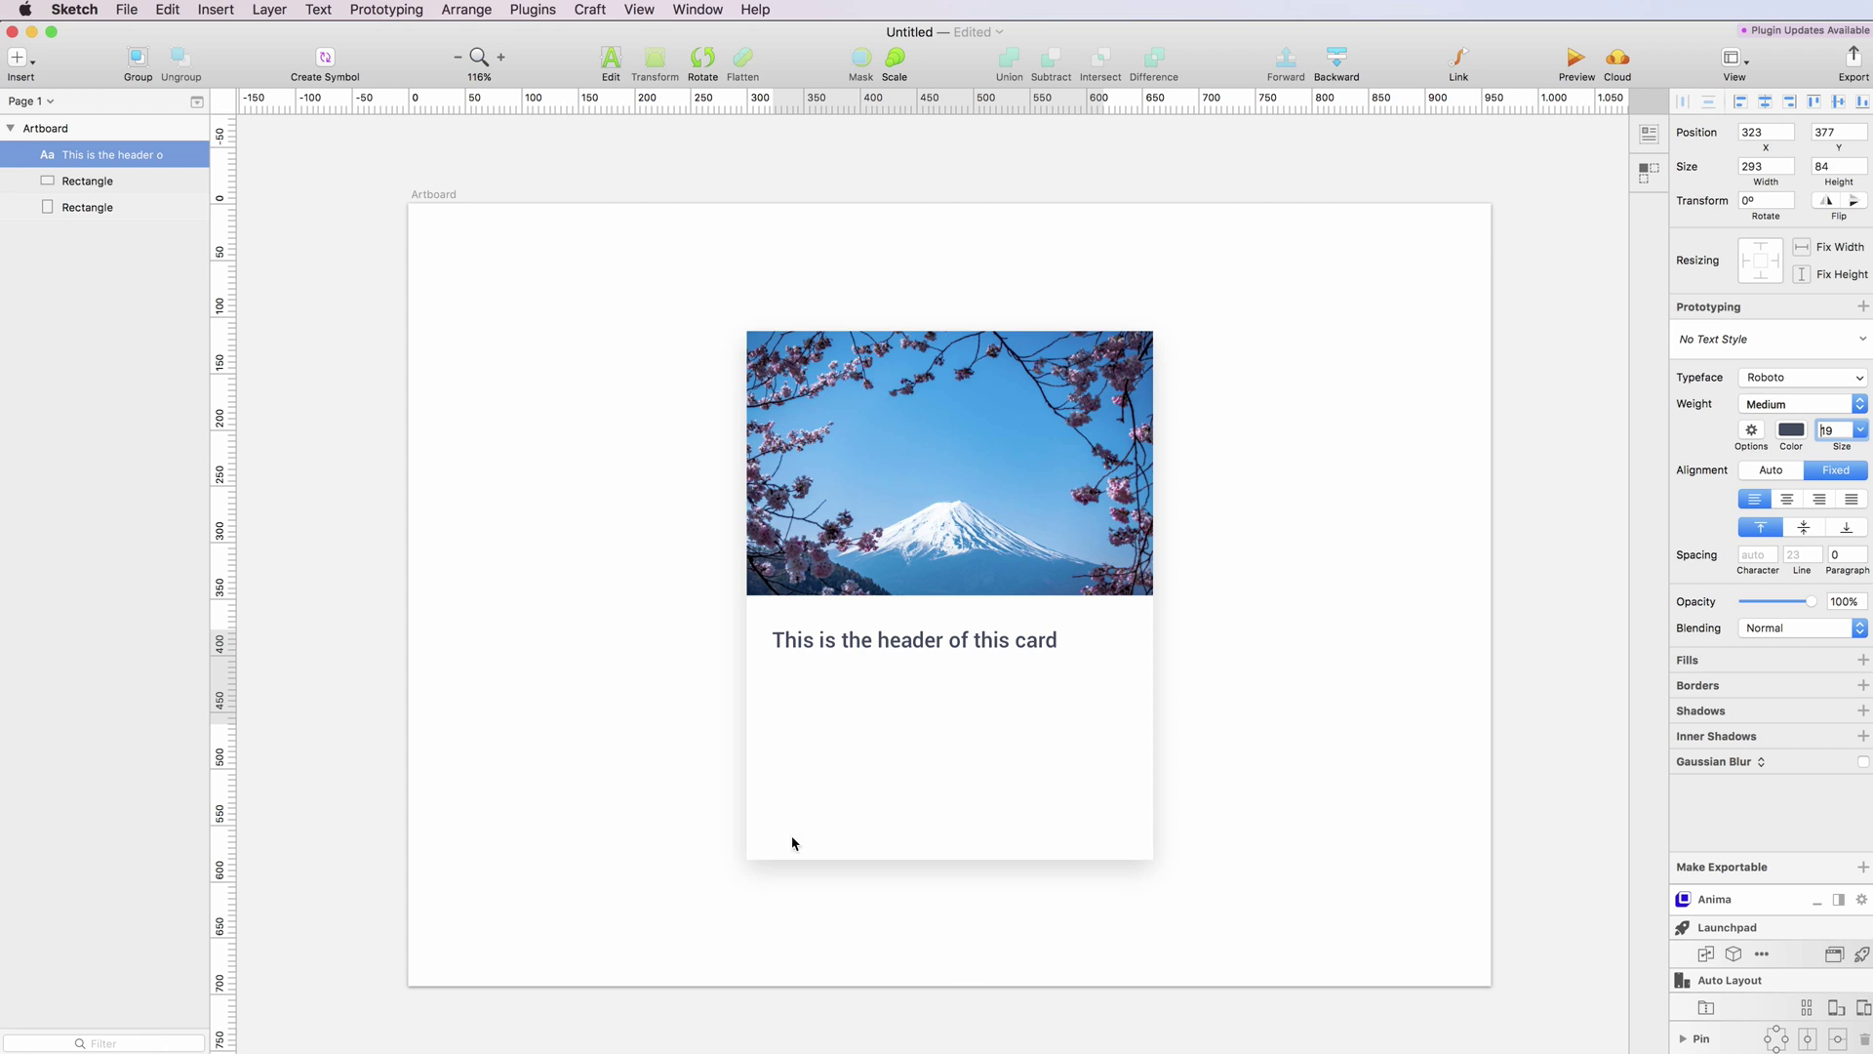
click(979, 648)
mouse_move(940, 720)
mouse_down()
mouse_move(941, 660)
mouse_move(924, 696)
mouse_up()
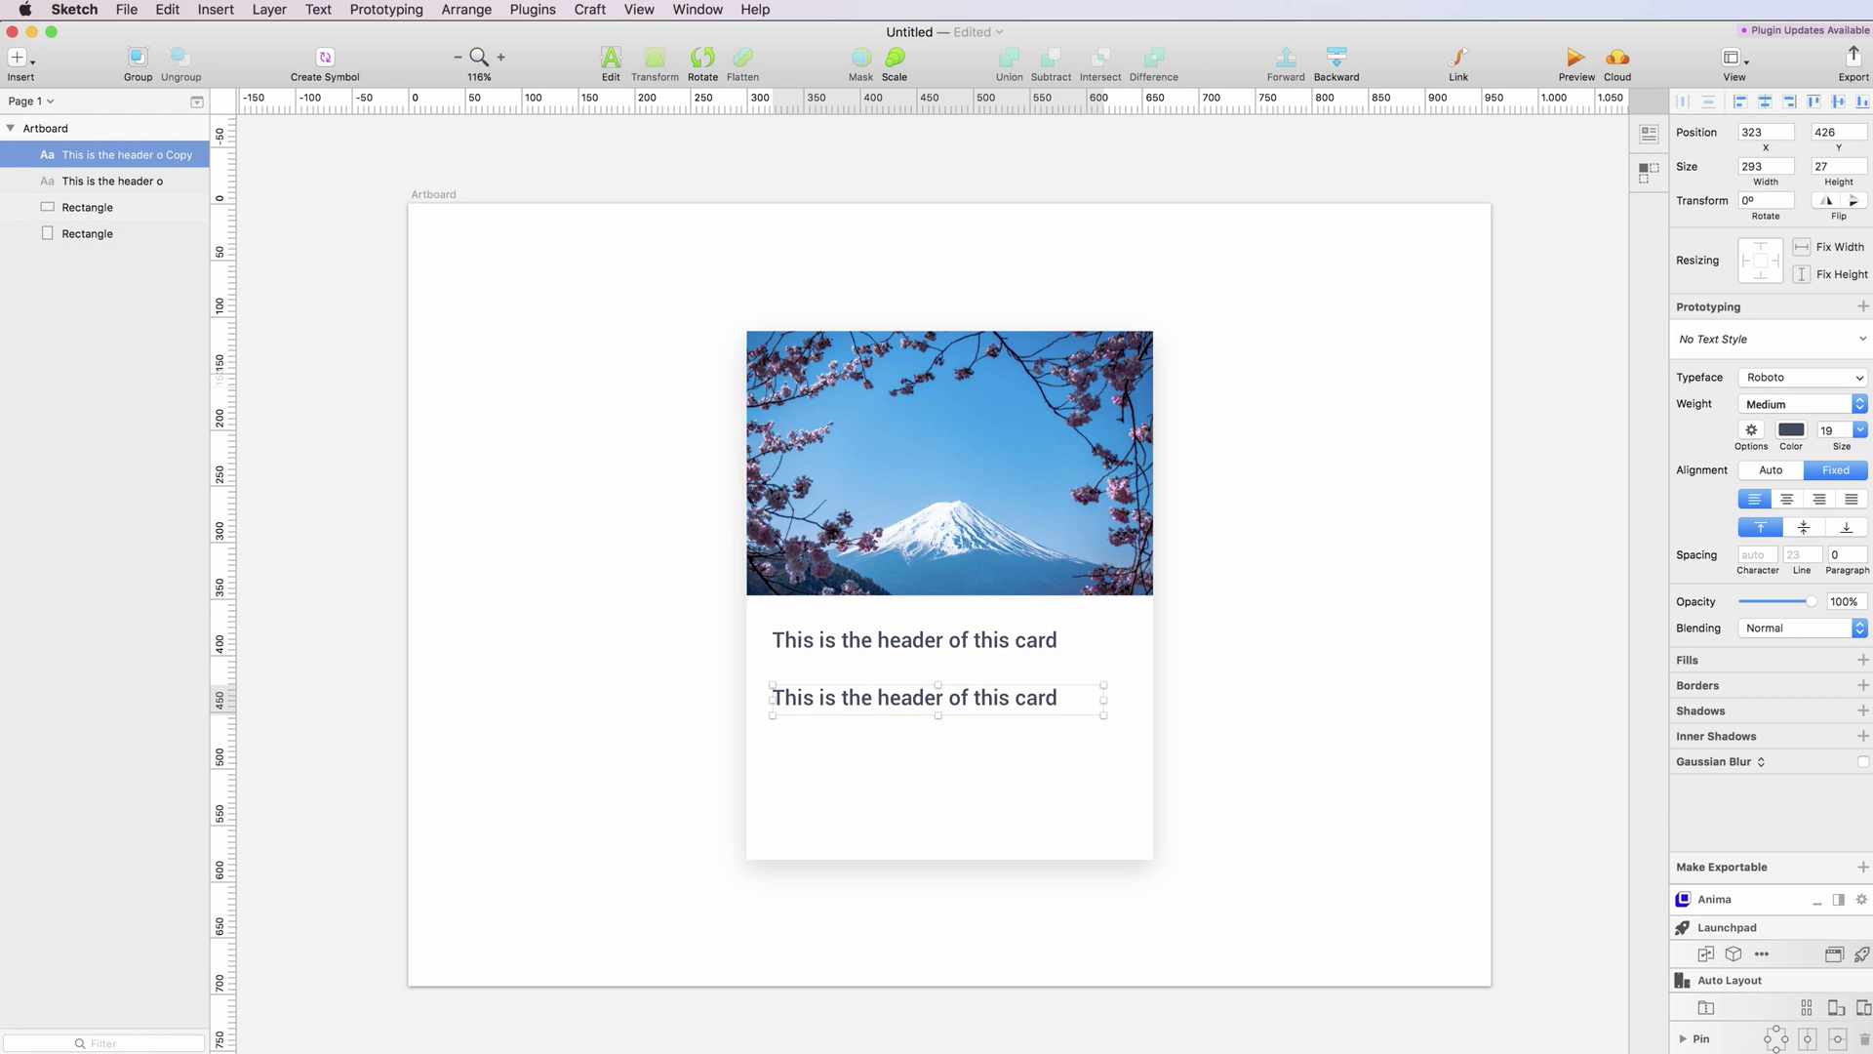
Make the copied line Roboto Regular at size 14 and move it closer under the header
click(1841, 429)
text(16)
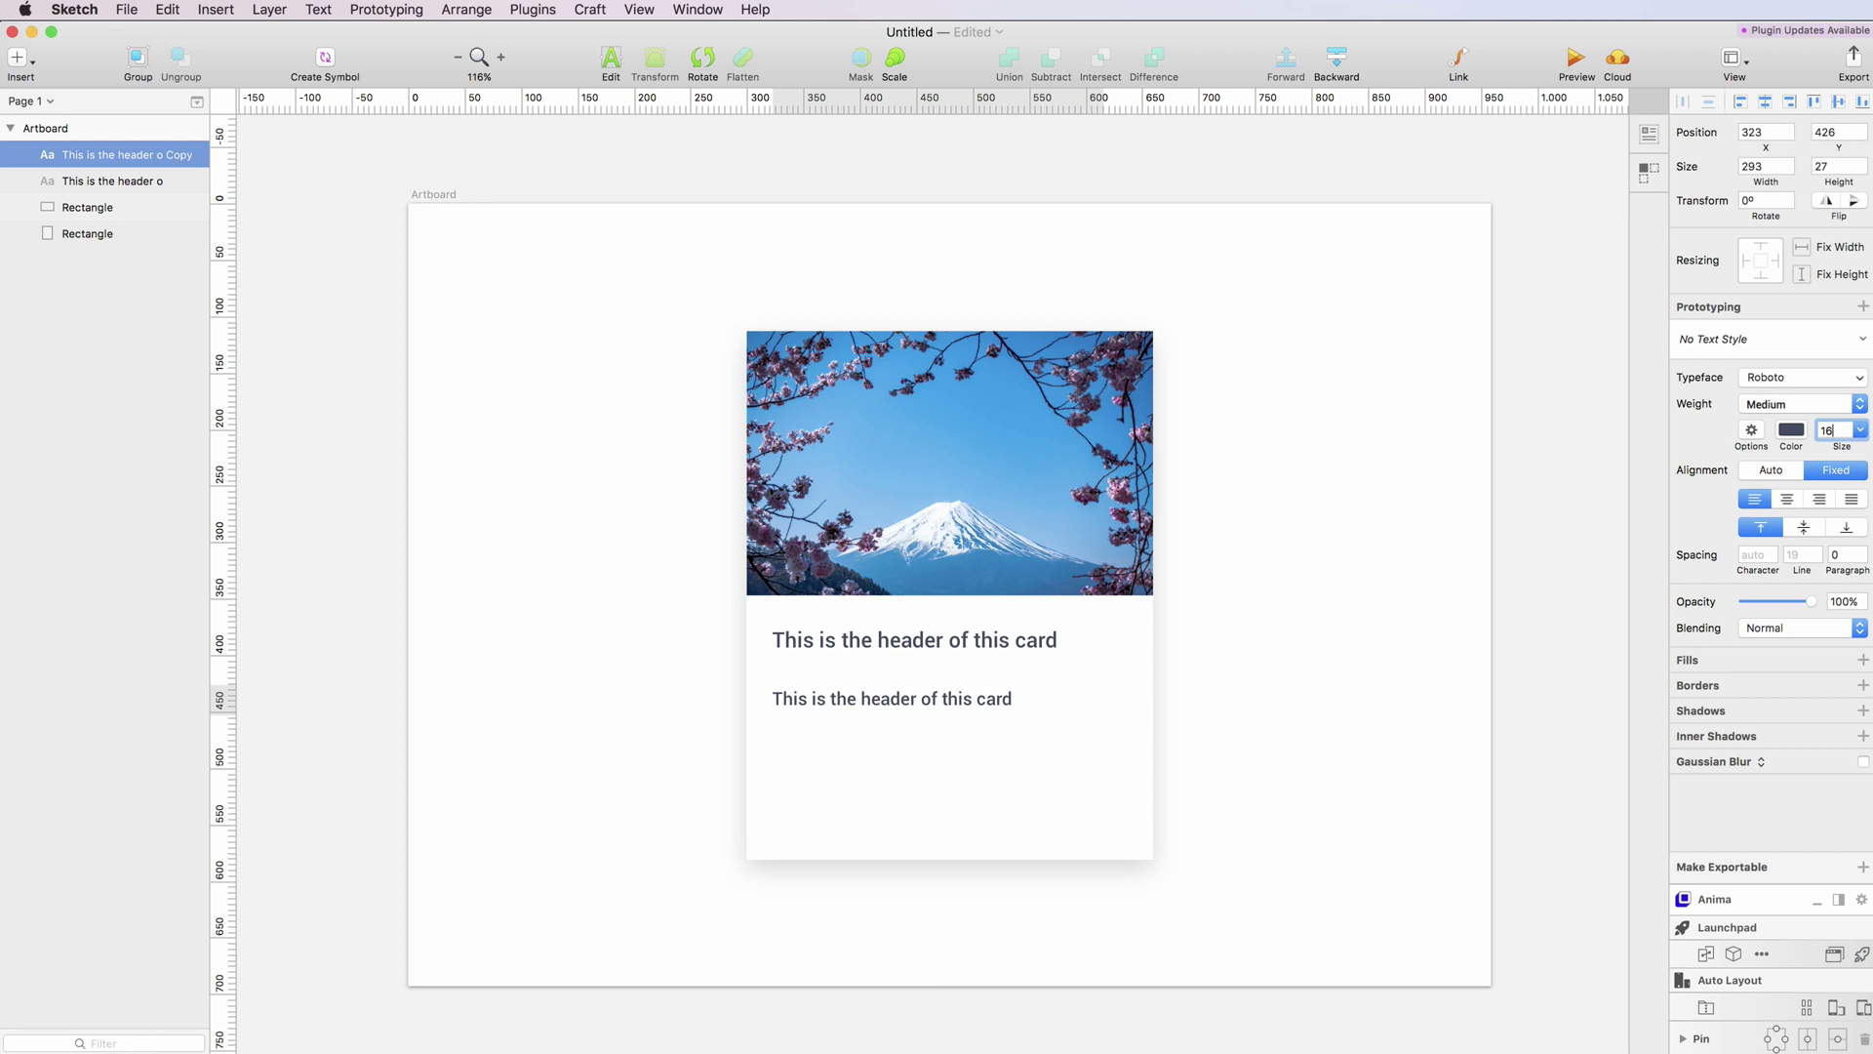
key(Down)
key(Down)
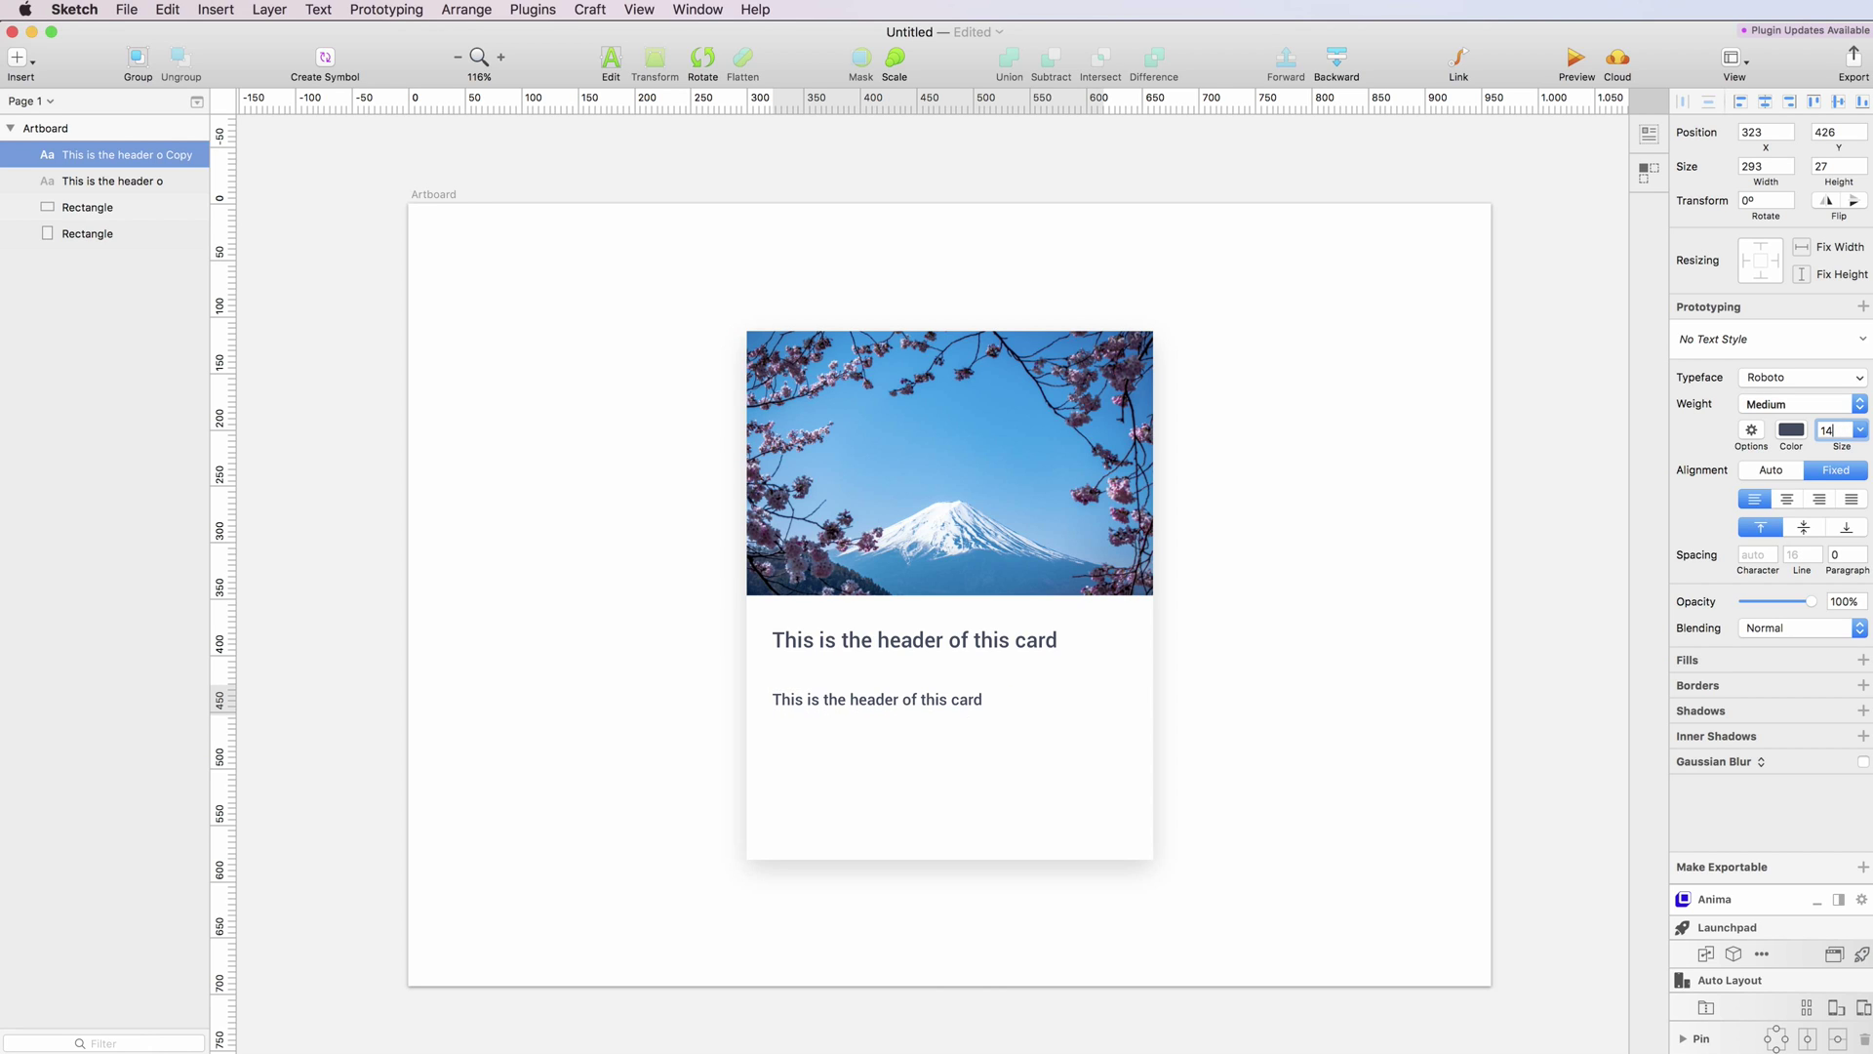
click(1760, 408)
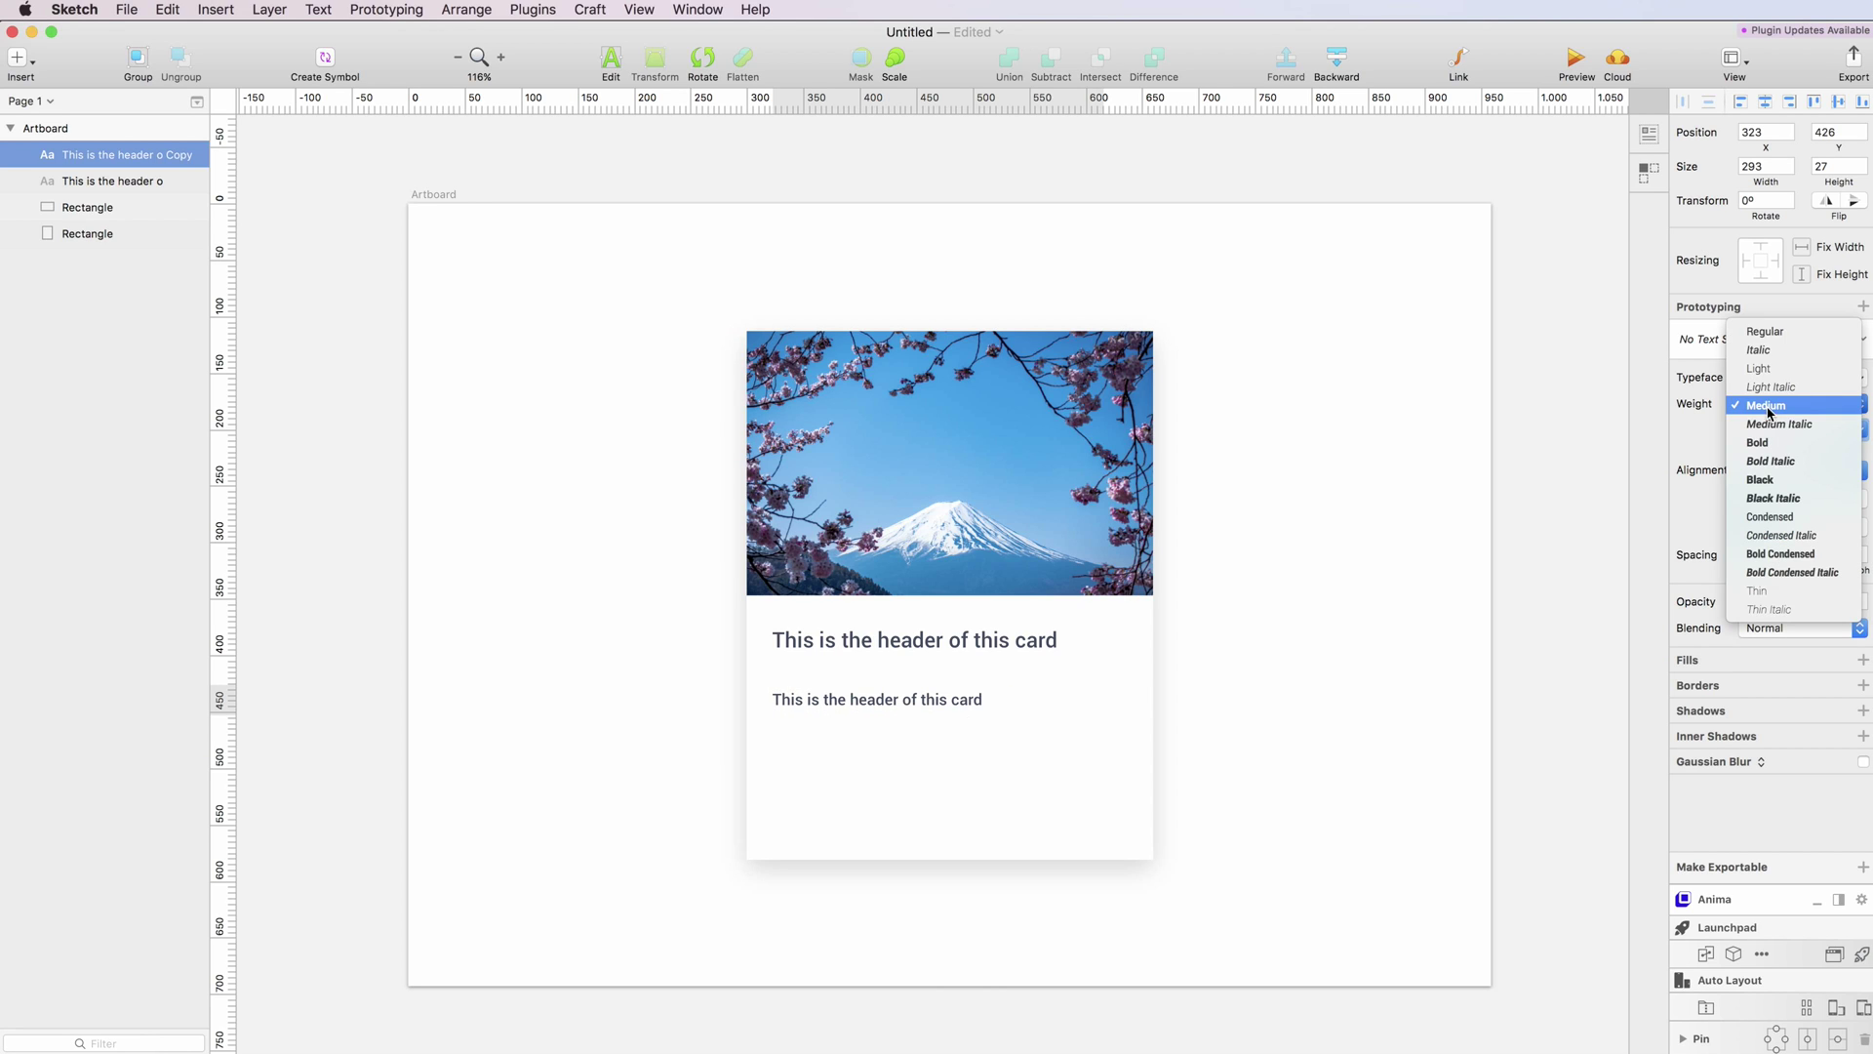
click(1766, 331)
drag(899, 711, 898, 681)
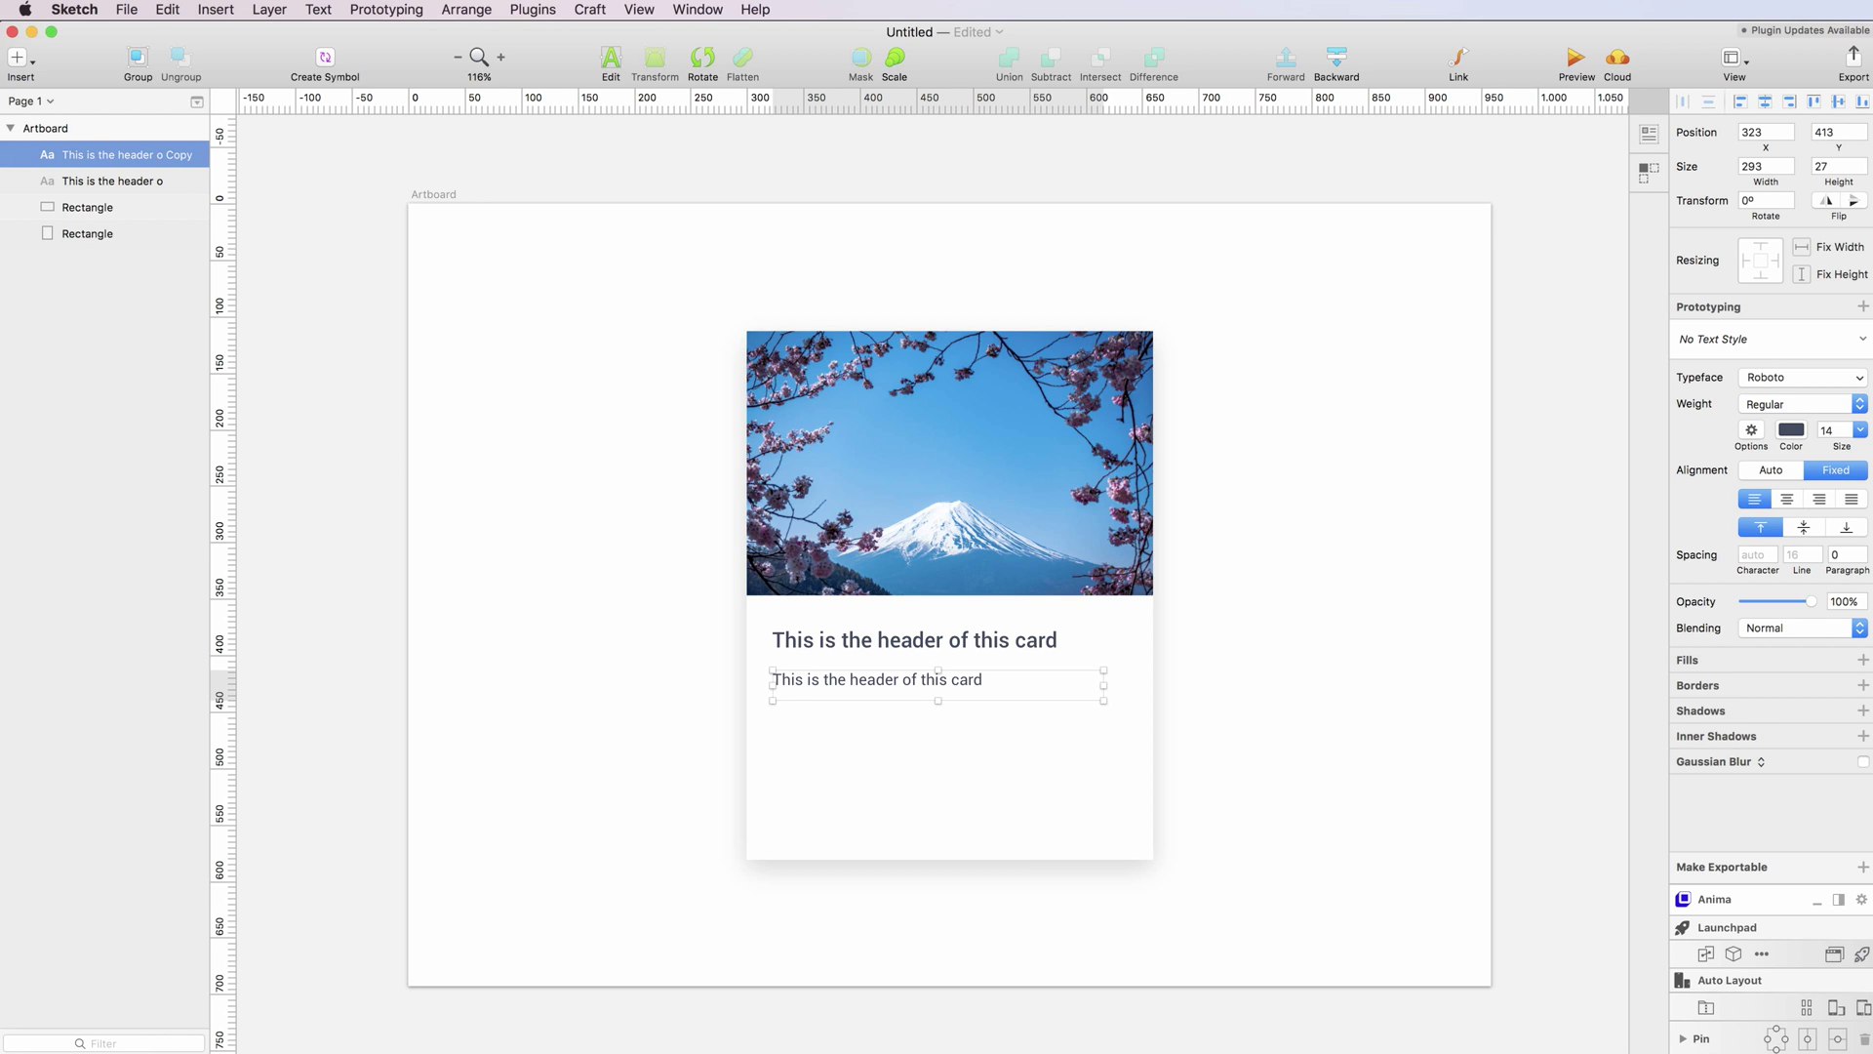
key(super+shift+p)
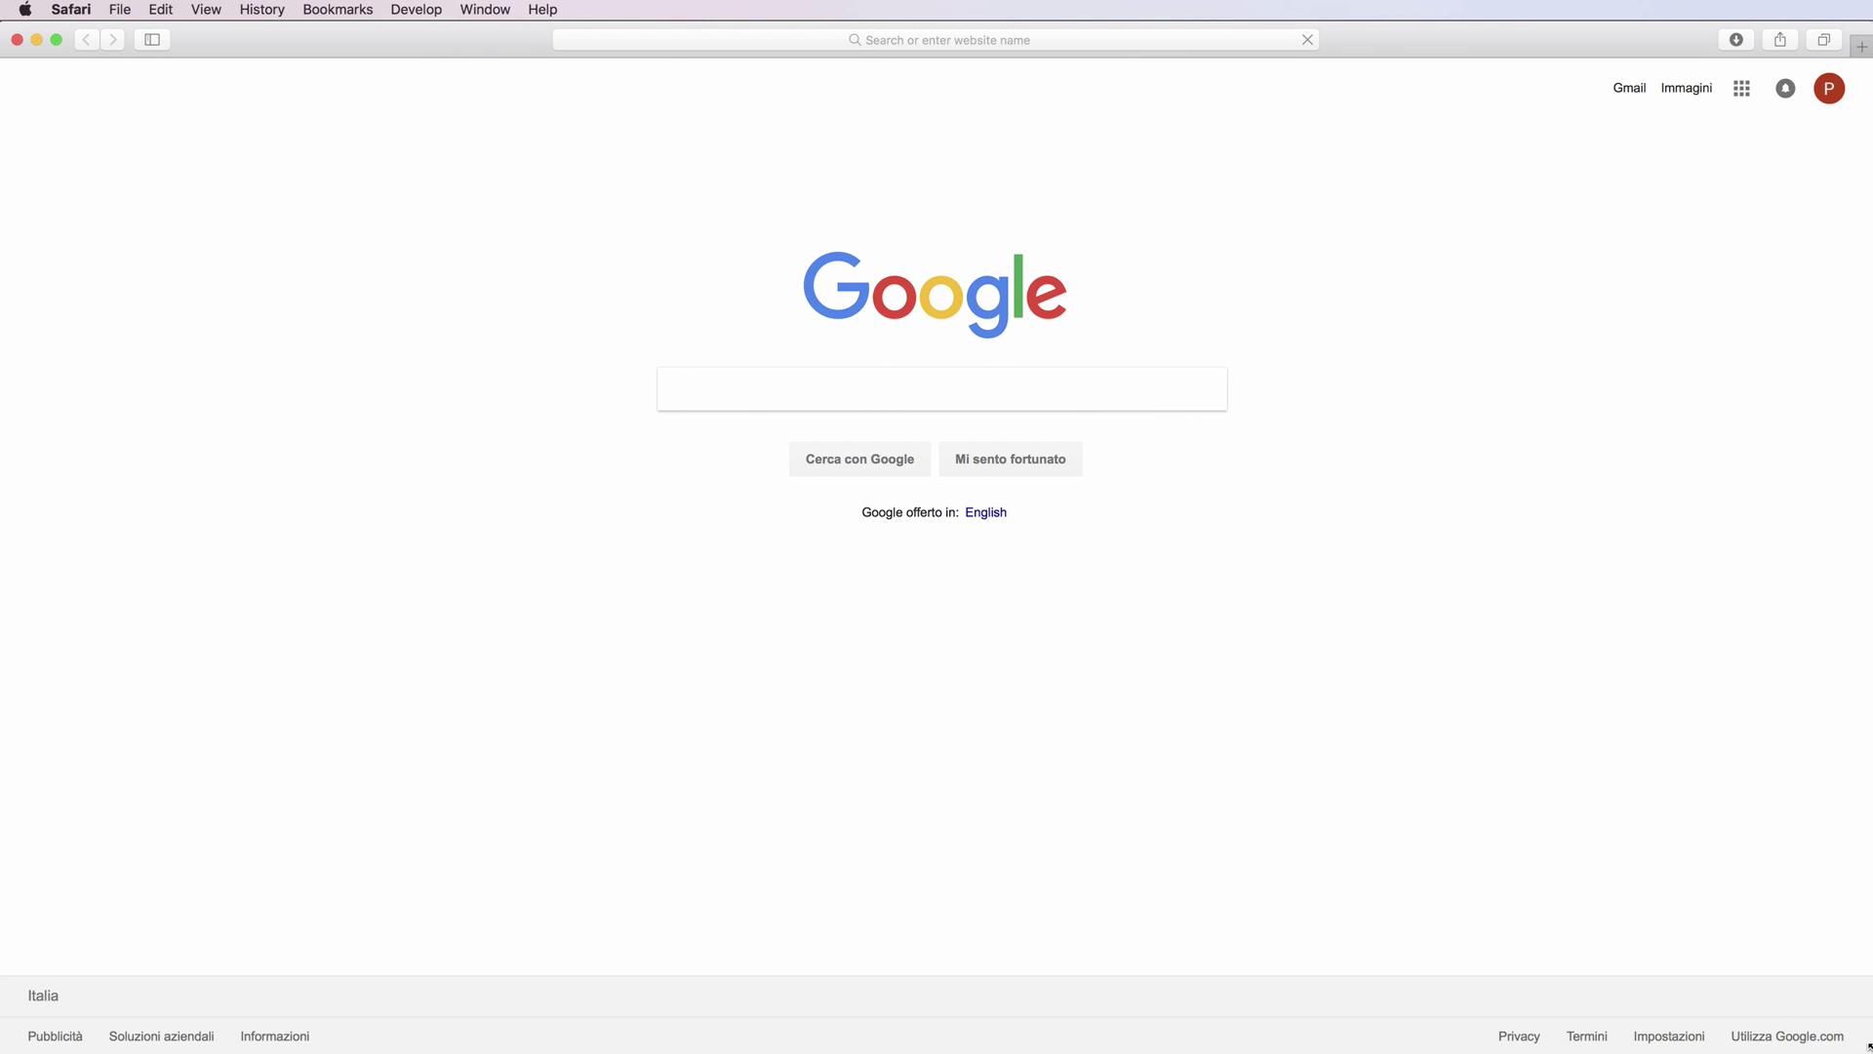
Load lipsum.com and copy a passage from its 'Where can I get some?' paragraph
click(982, 40)
text(lips)
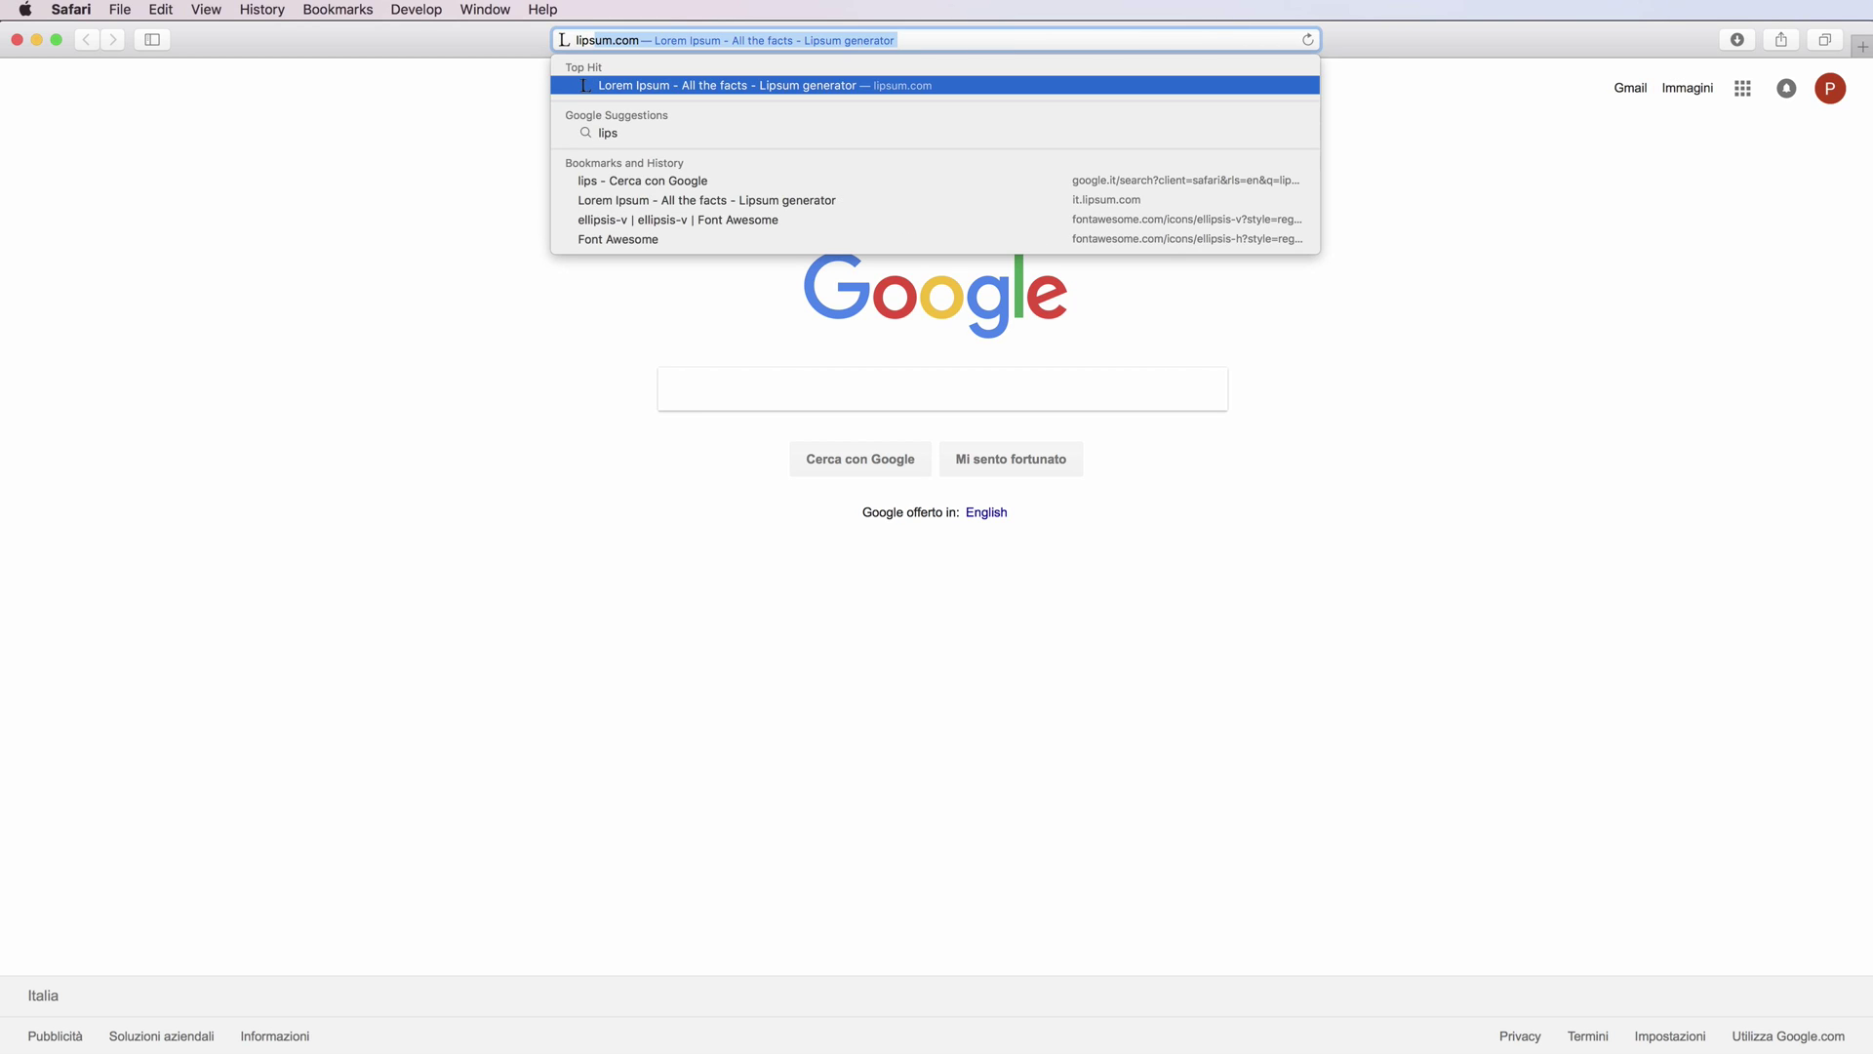
key(Return)
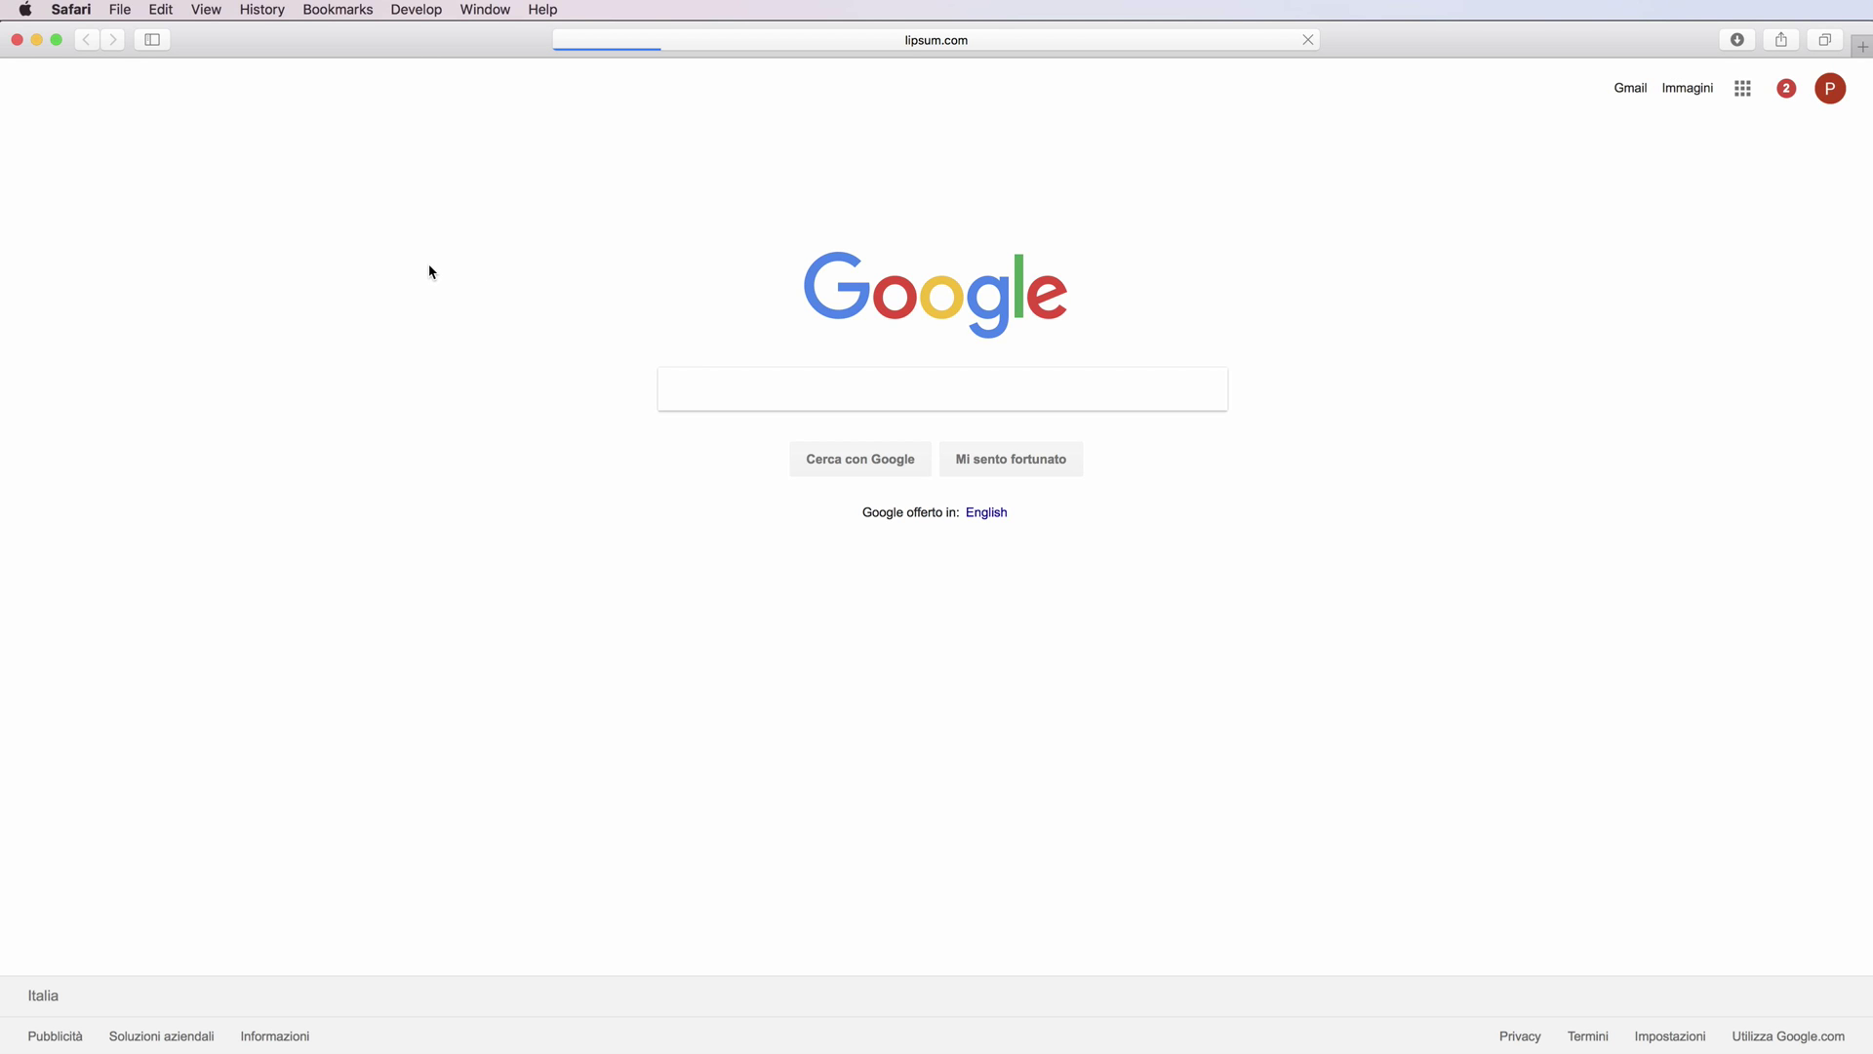
scroll(724, 482, down, 2)
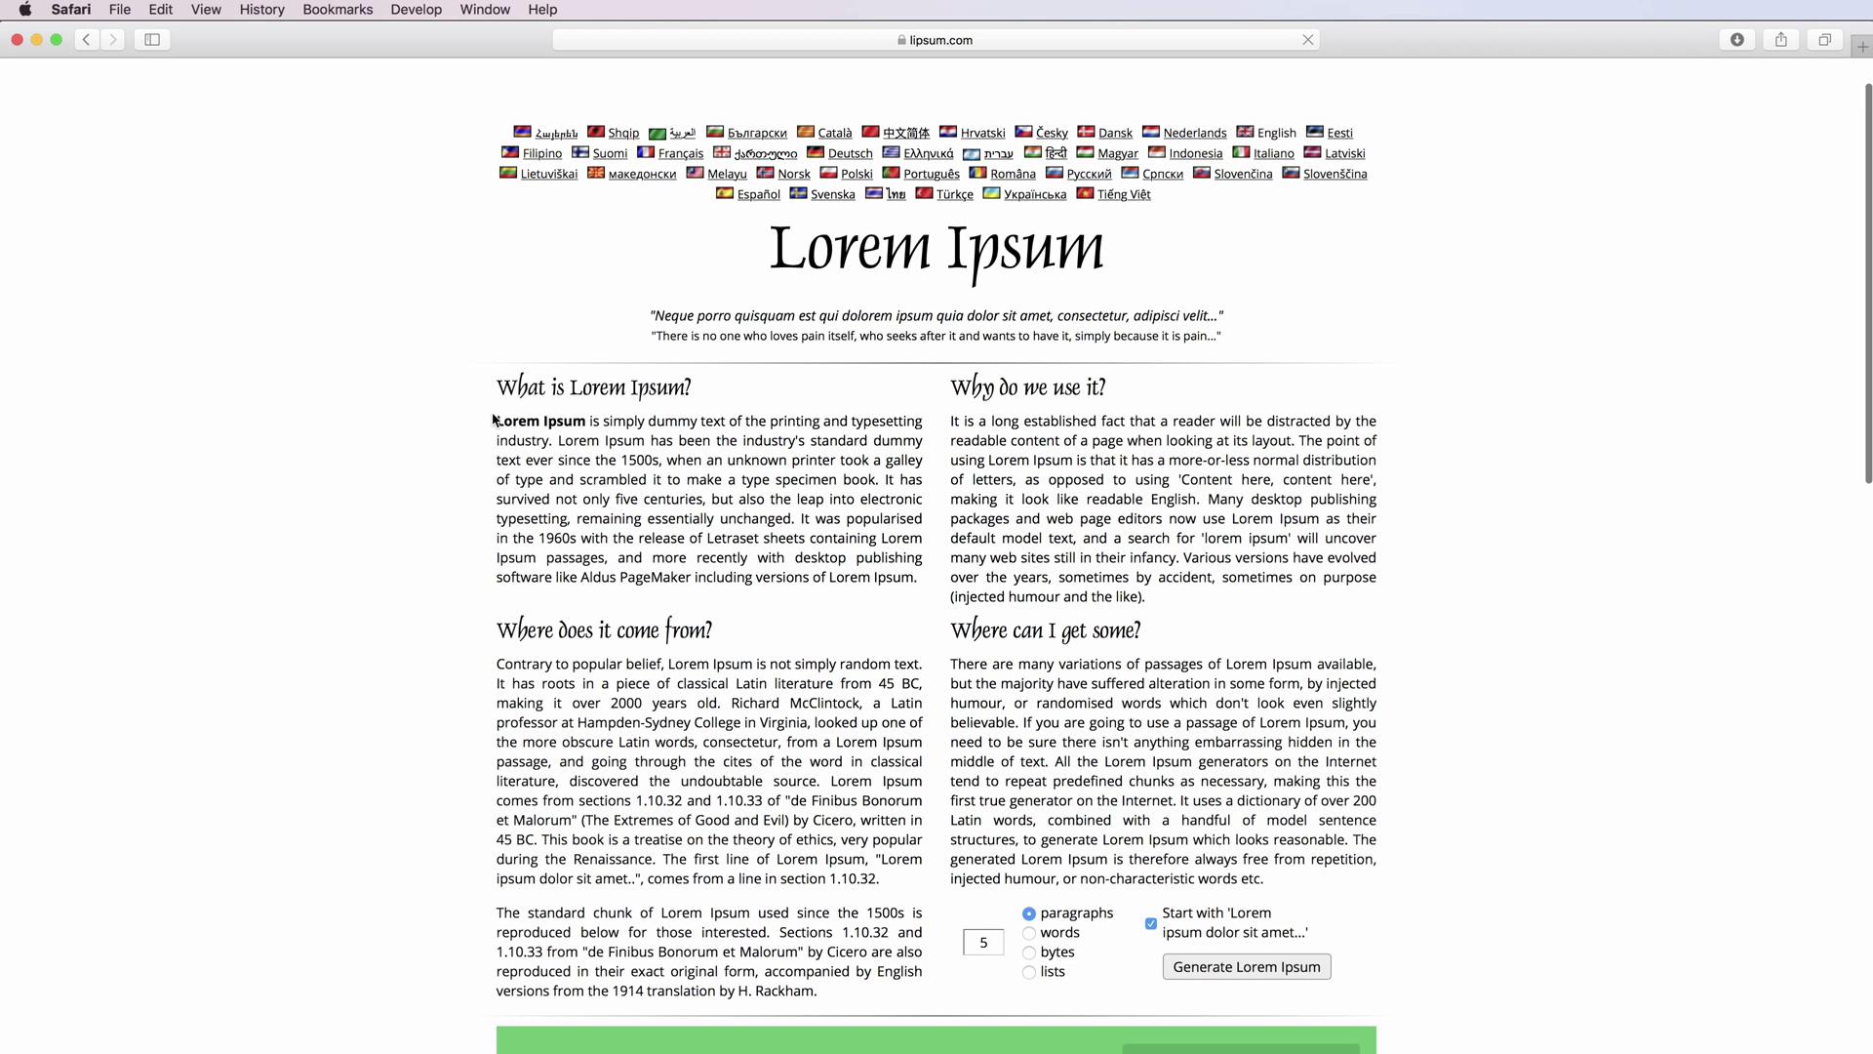
scroll(715, 571, down, 2)
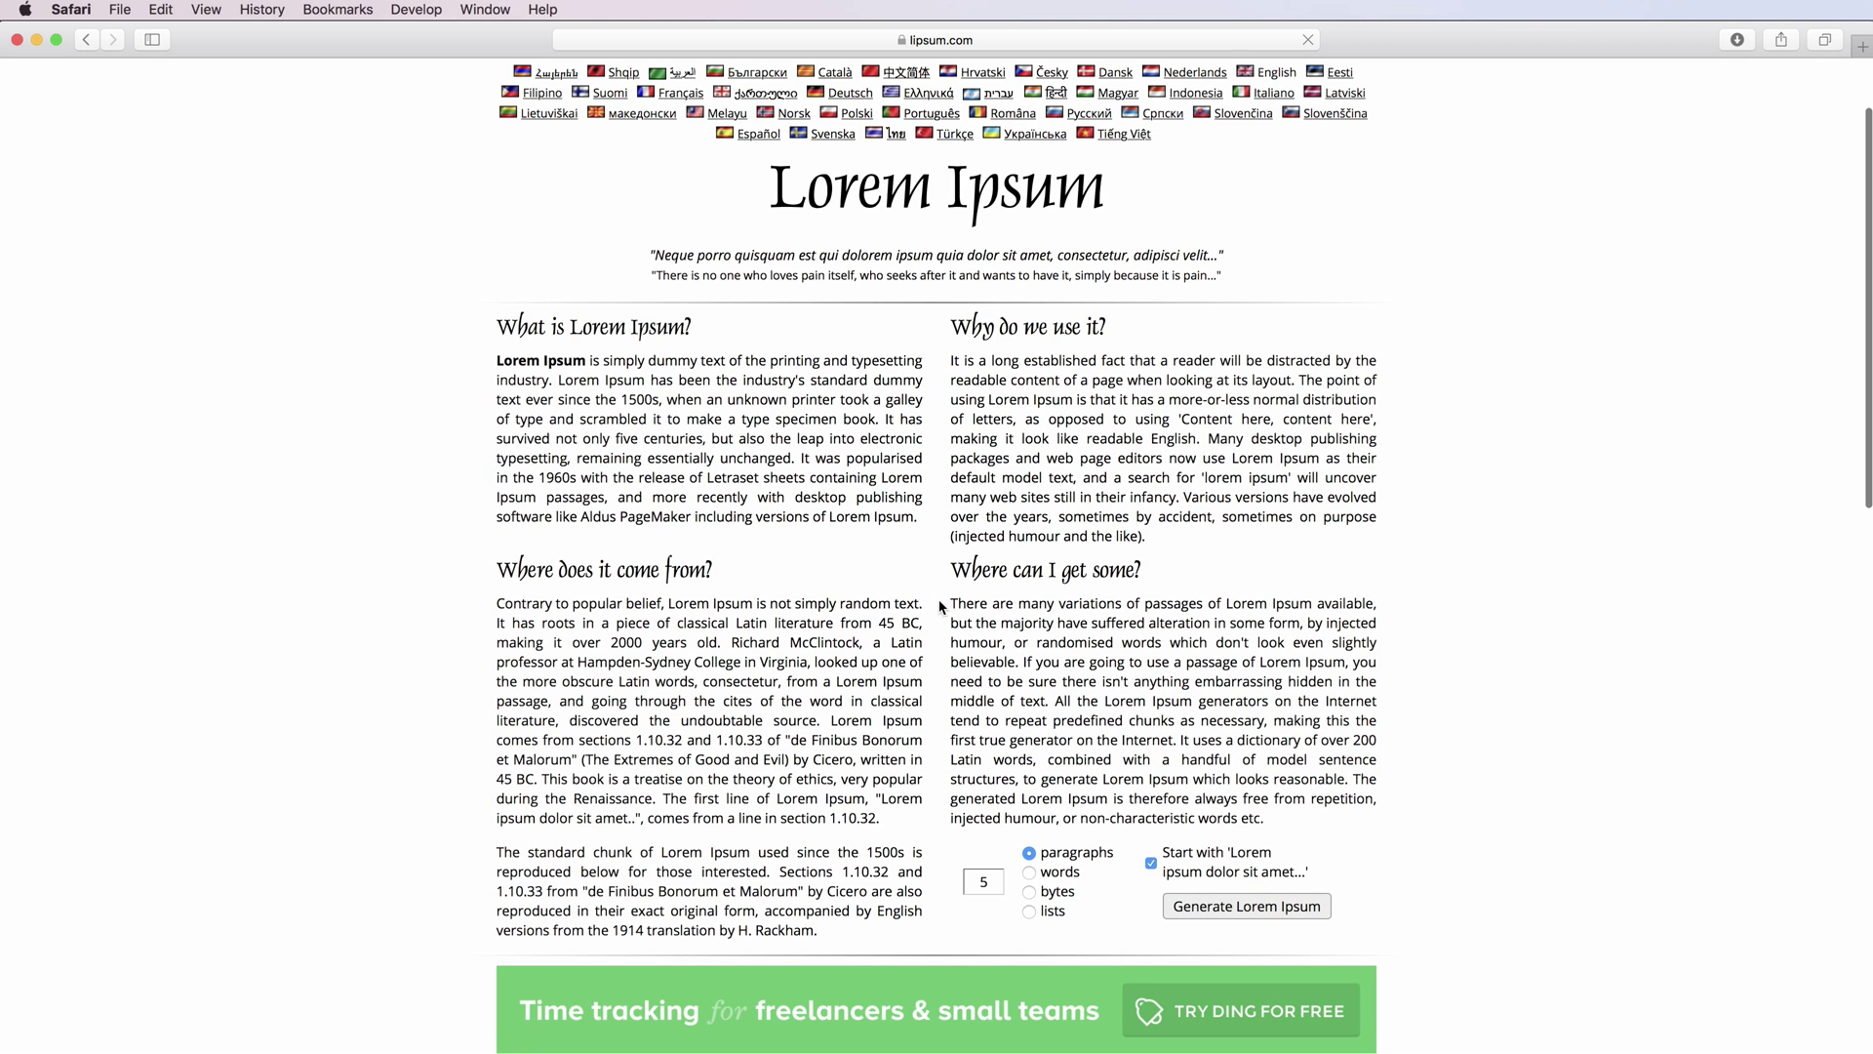
drag(948, 603, 1019, 661)
key(super+c)
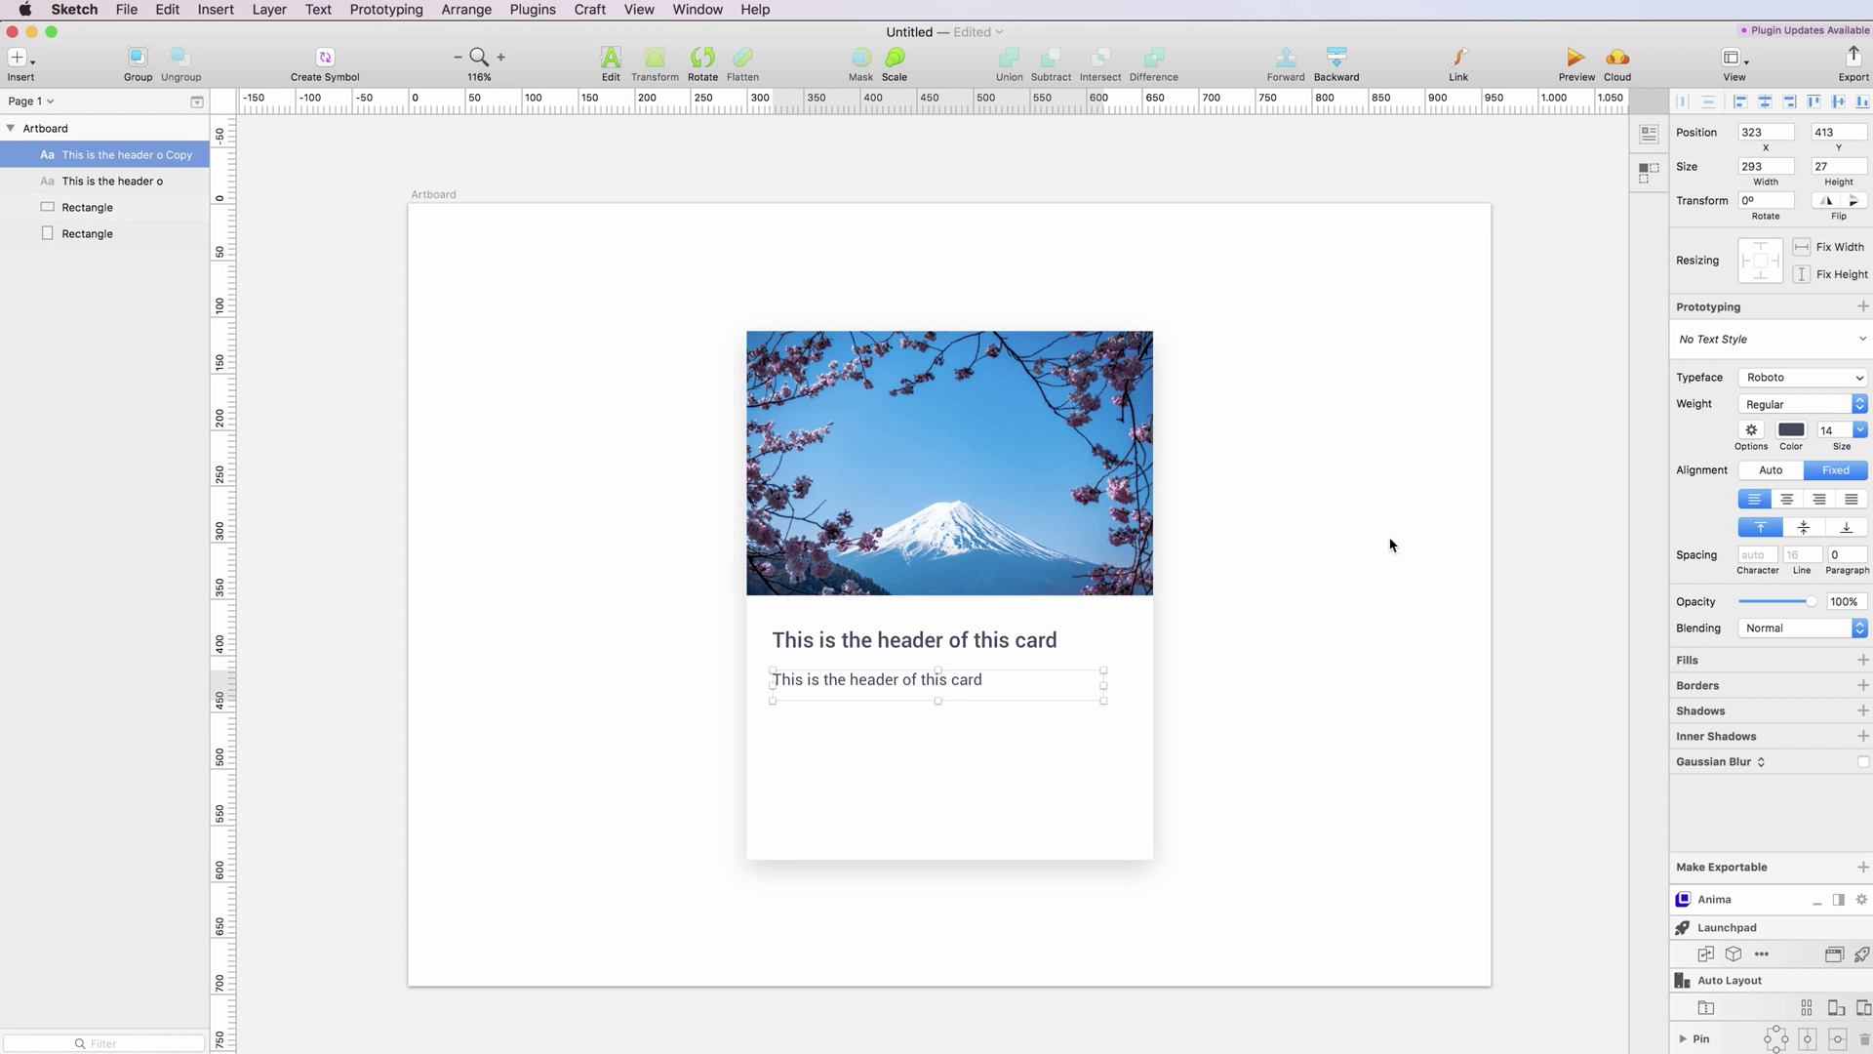
Paste the Lorem Ipsum text into the second line and enlarge its text box
double_click(971, 686)
key(super+v)
key(Escape)
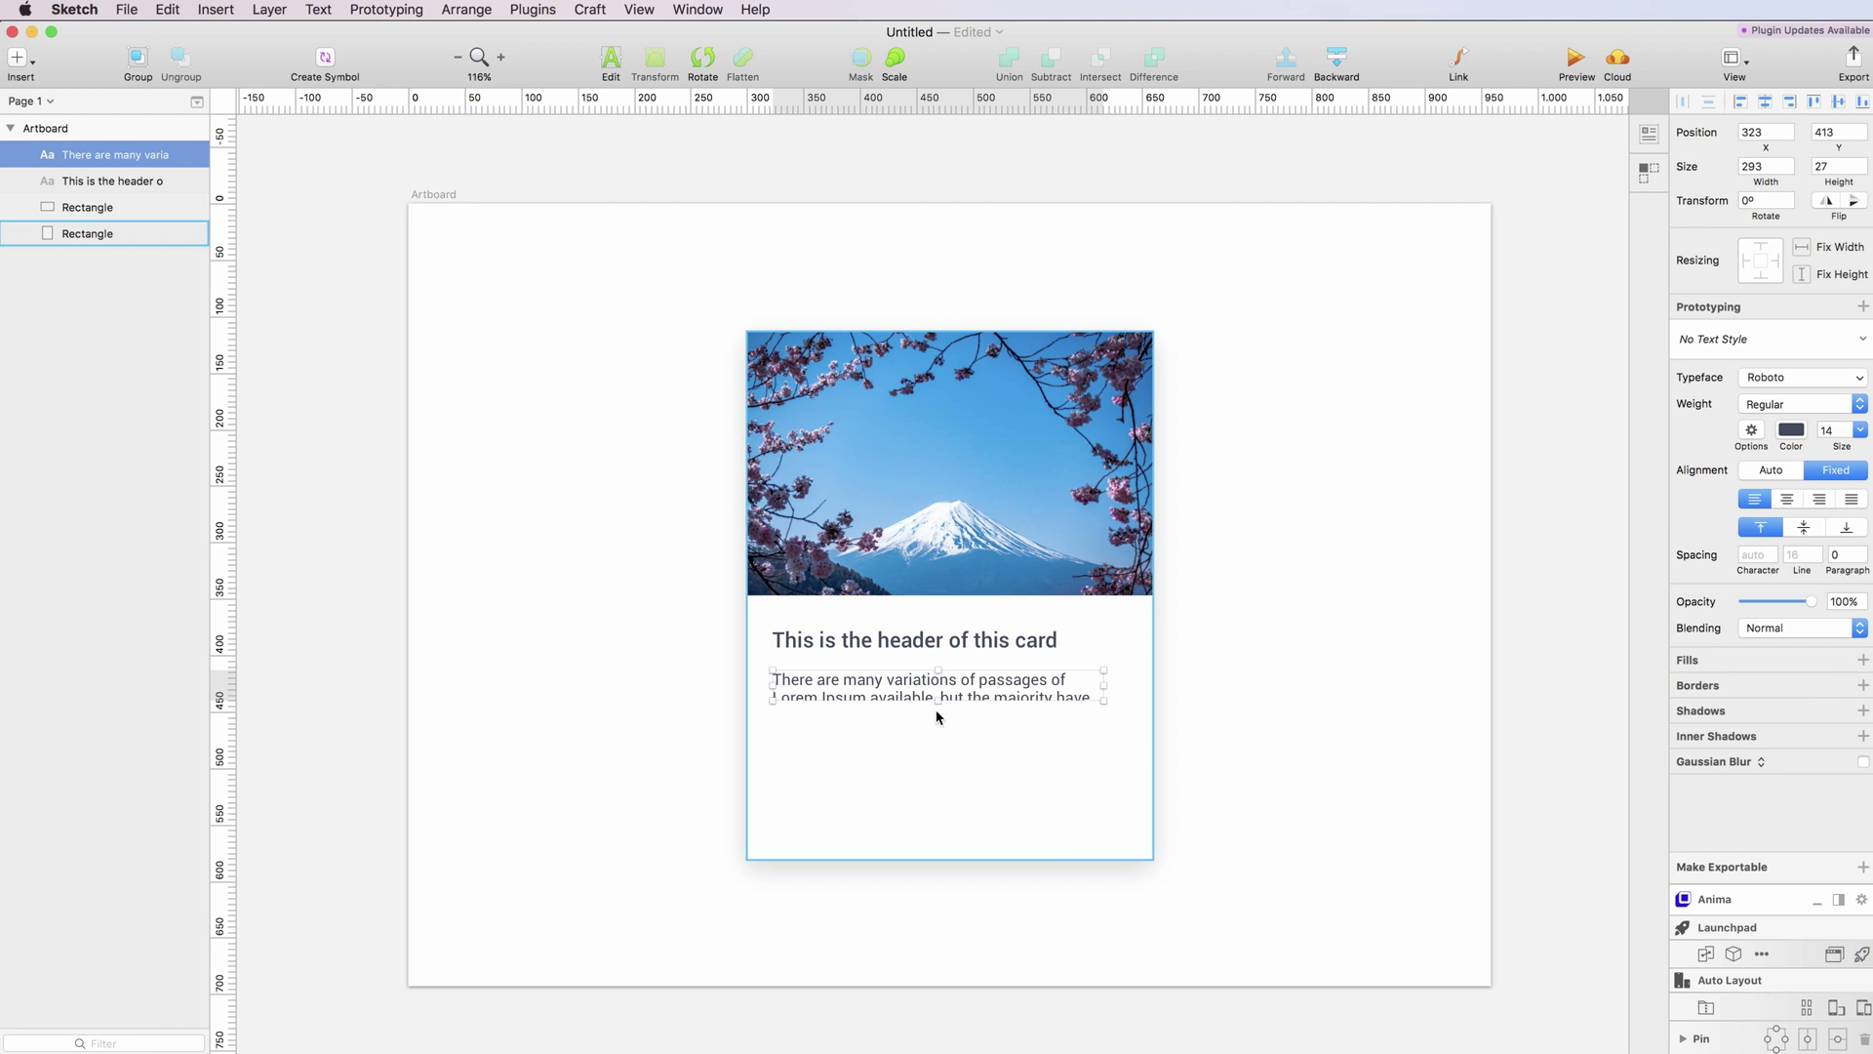
drag(1104, 699, 1127, 808)
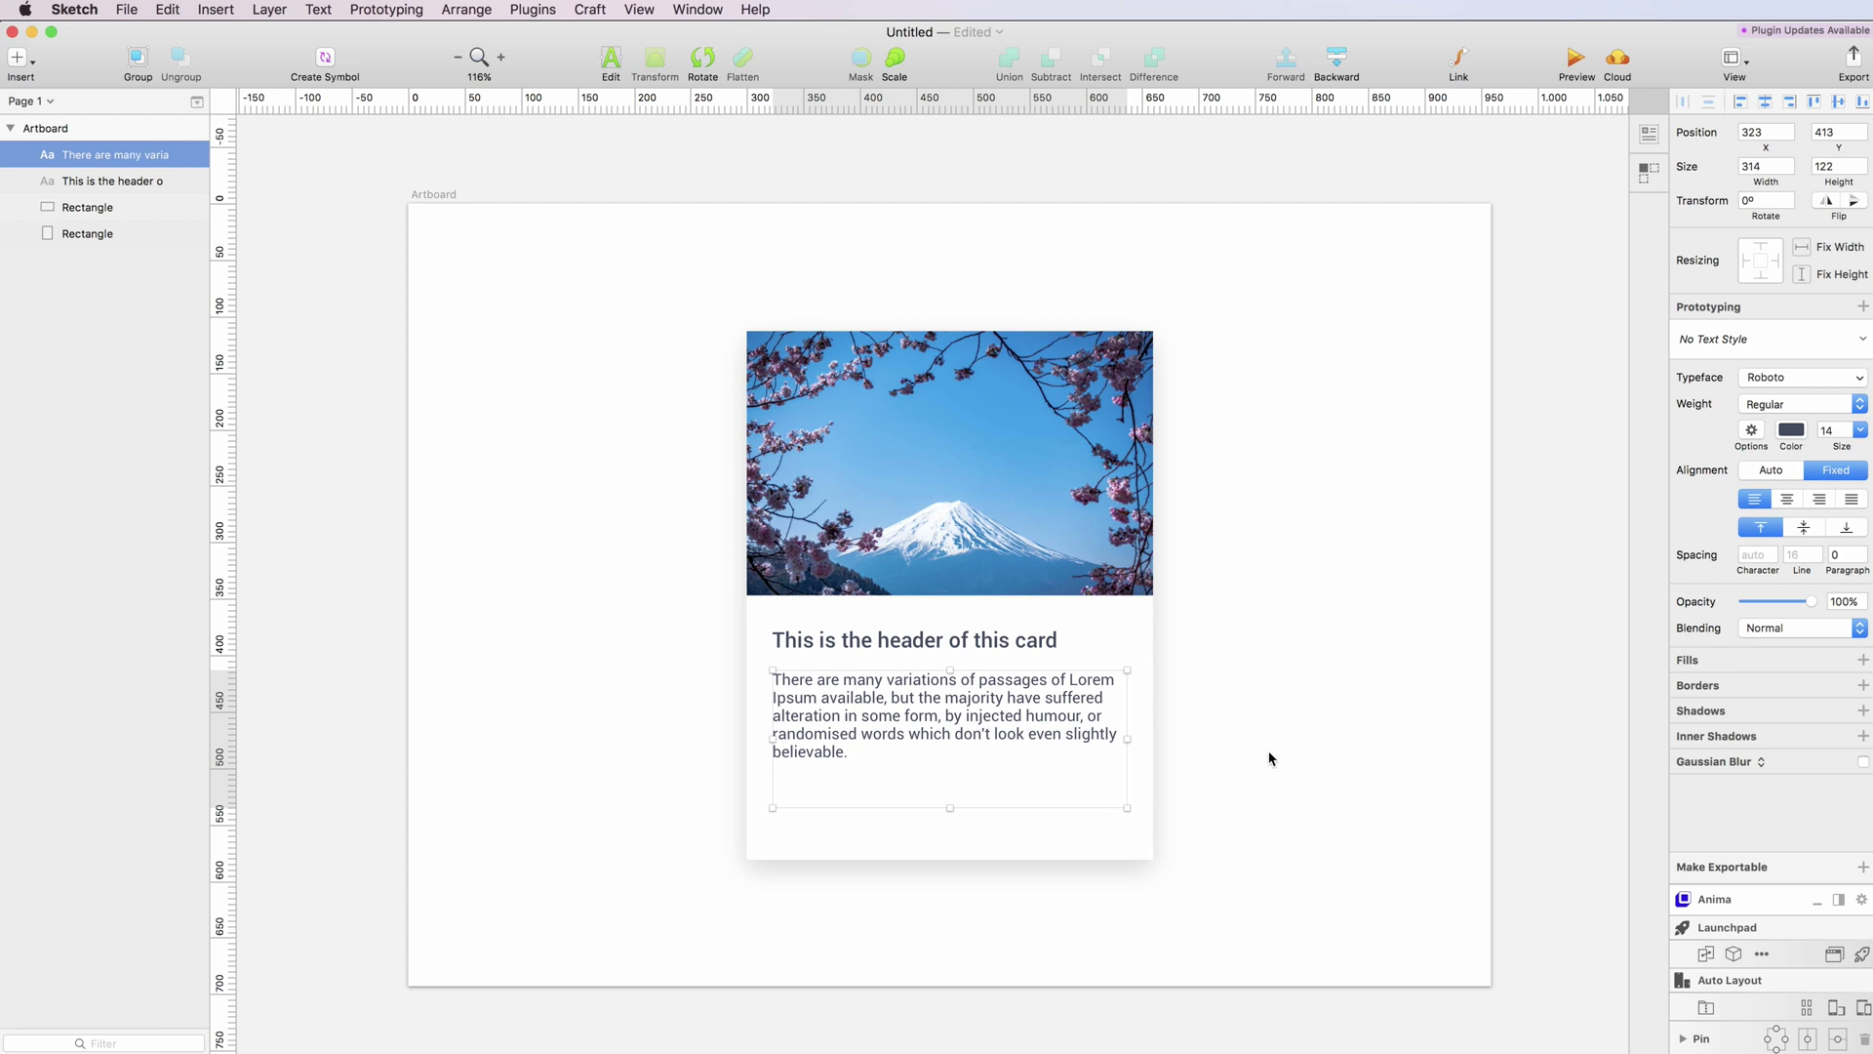
Set the paragraph to font size 13 with 28 line spacing
click(1830, 431)
key(Down)
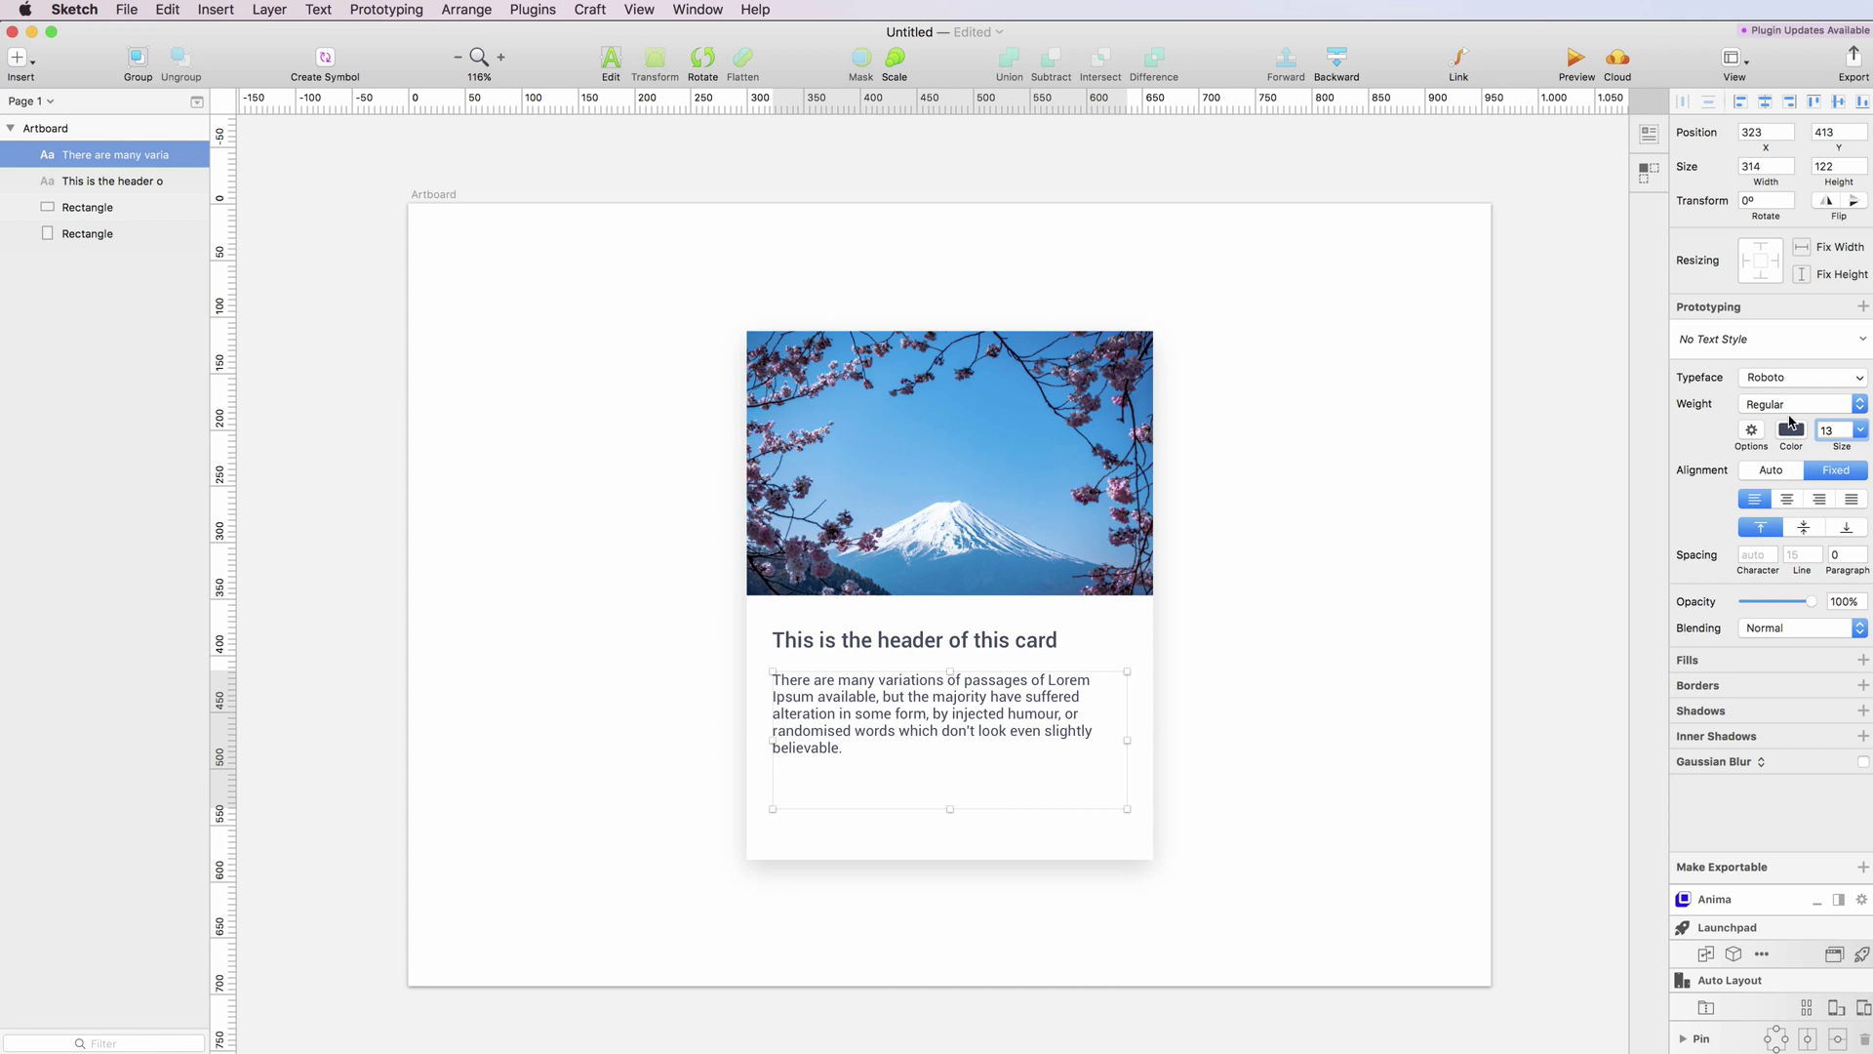
click(1803, 554)
text(16)
key(Return)
key(Up)
key(Up)
key(Up)
key(Up)
key(Up)
key(Up)
key(Up)
key(Up)
key(Up)
key(Up)
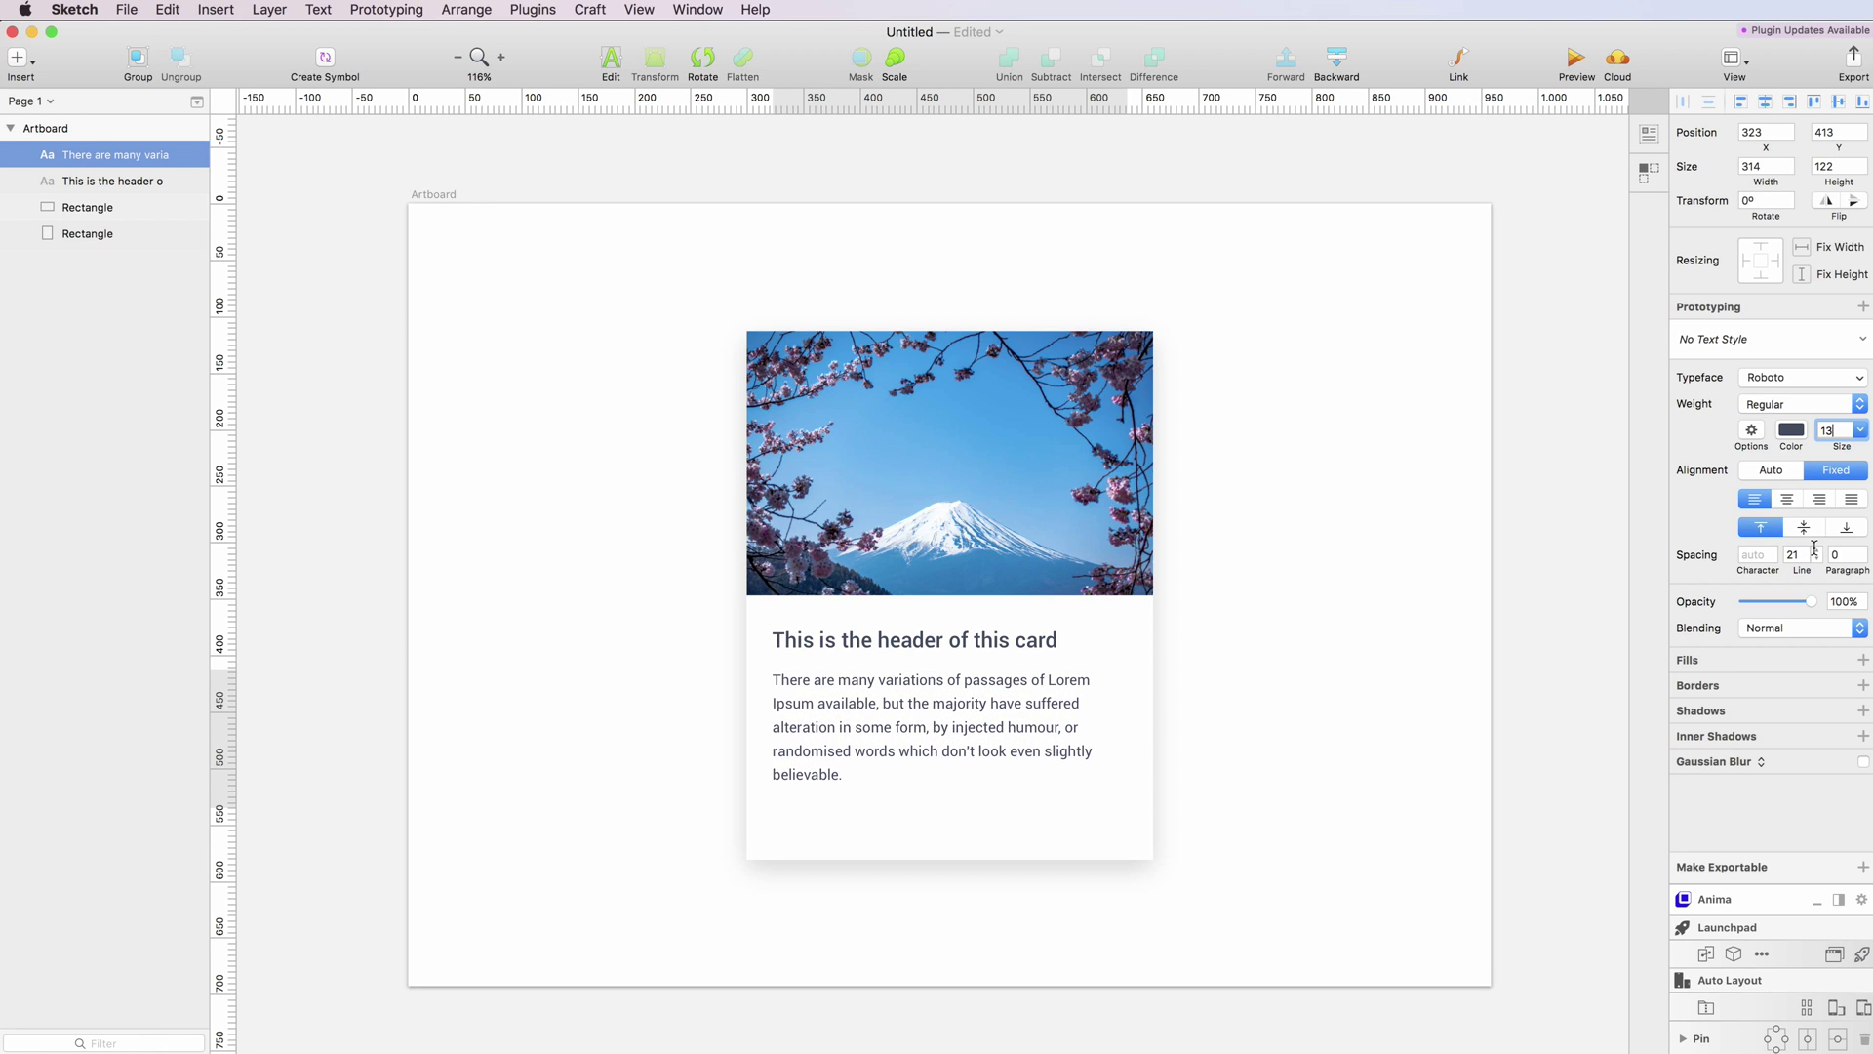
key(Up)
key(Up)
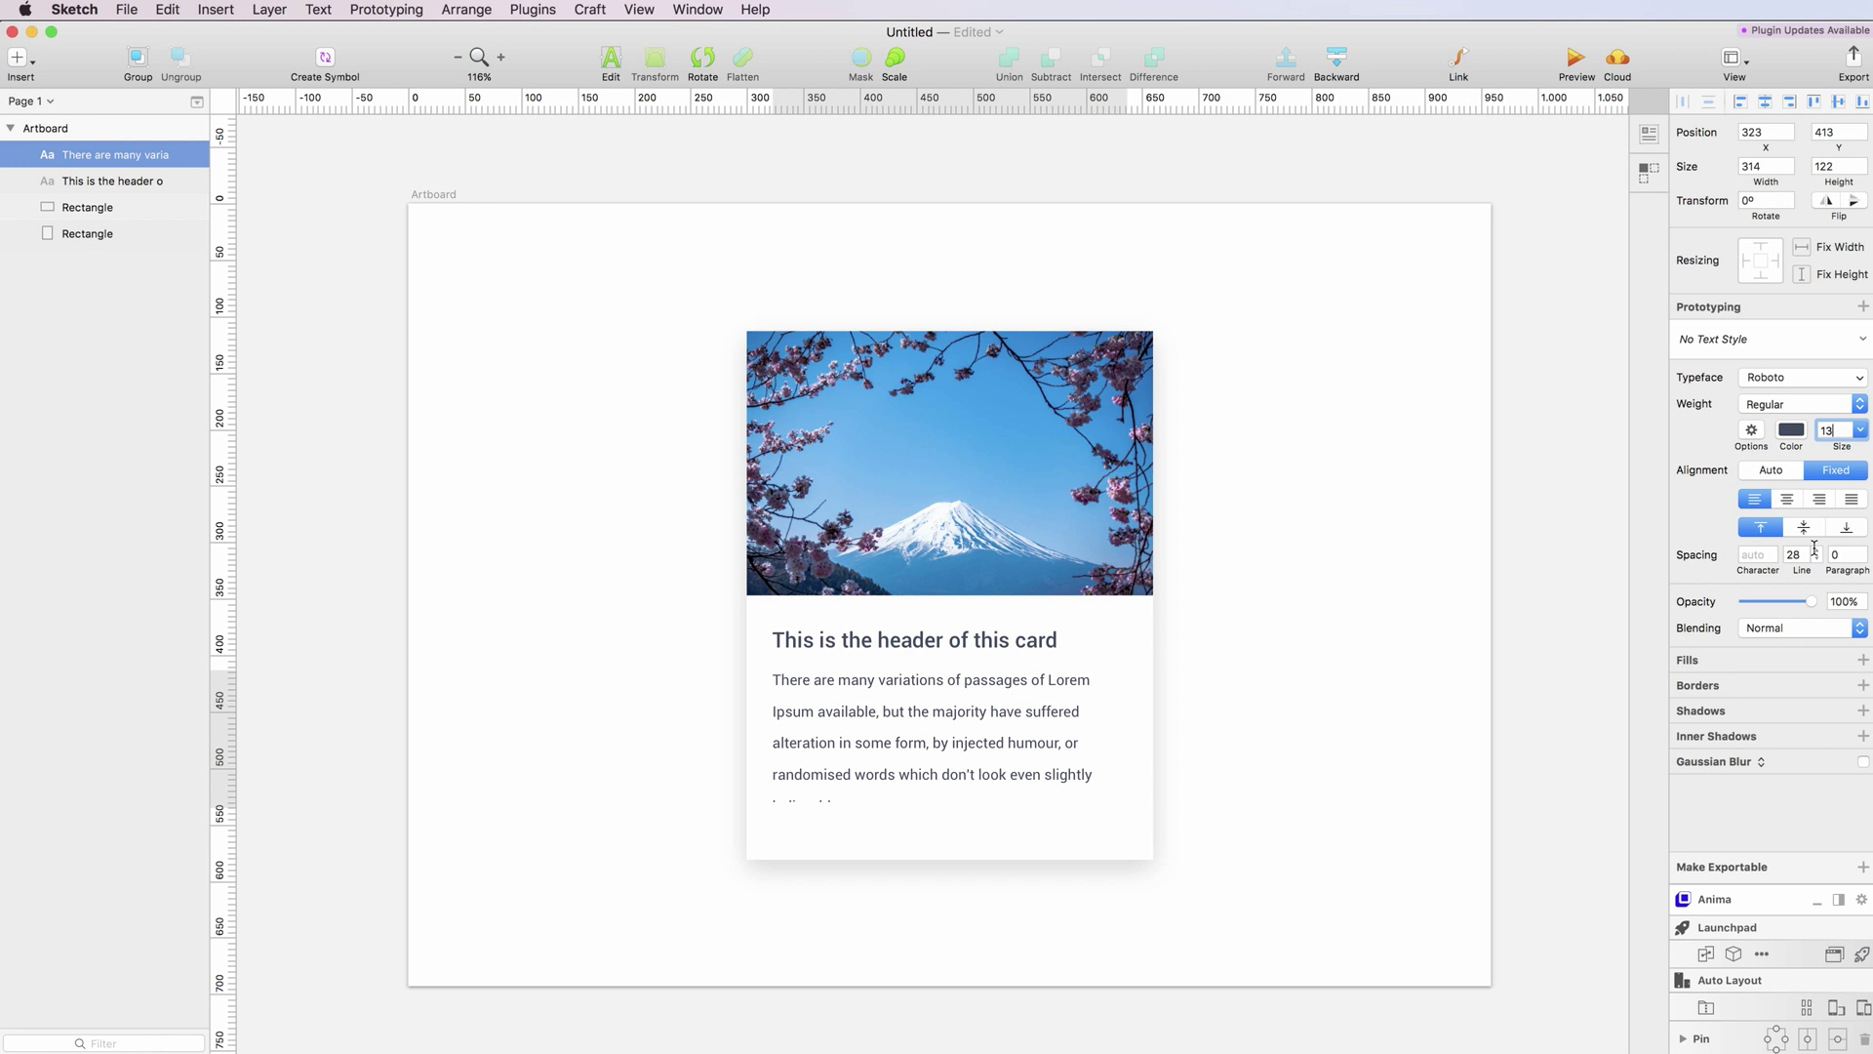
Trim the paragraph to end with 'which don't look.' and nudge it down slightly
double_click(956, 744)
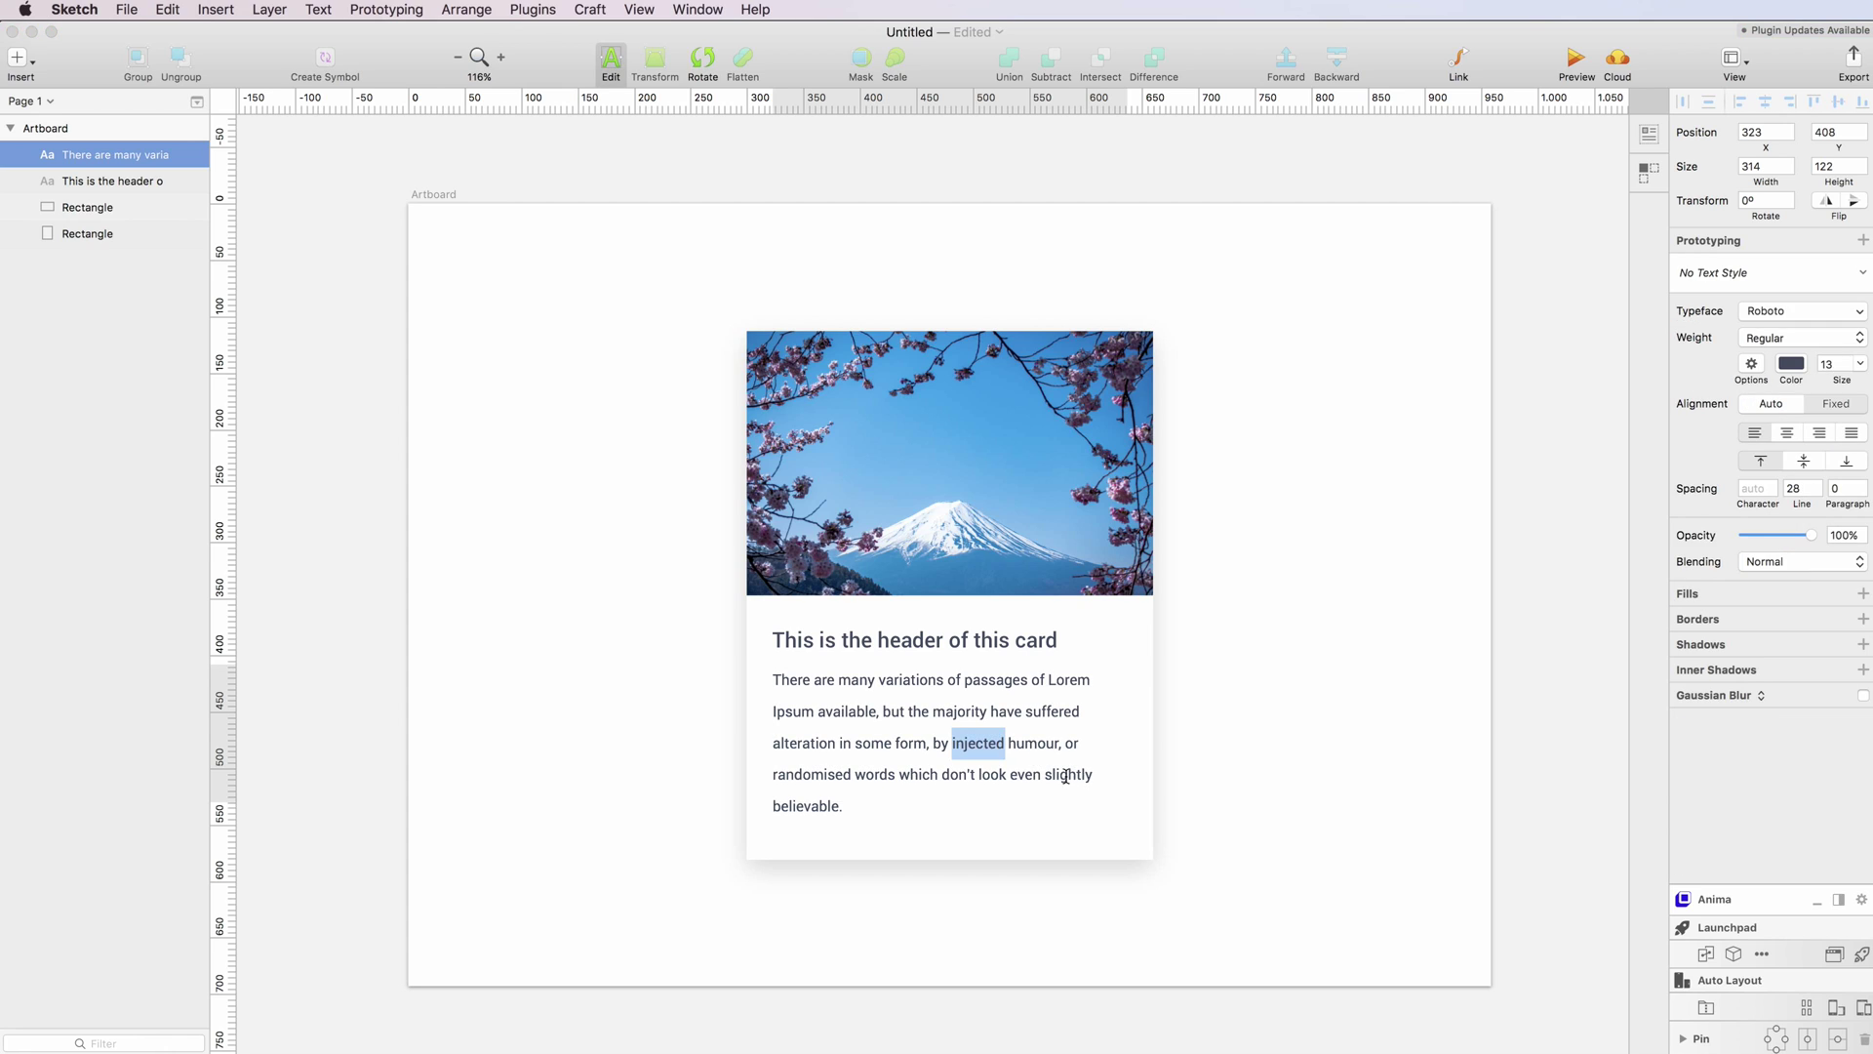
drag(1005, 771, 1081, 831)
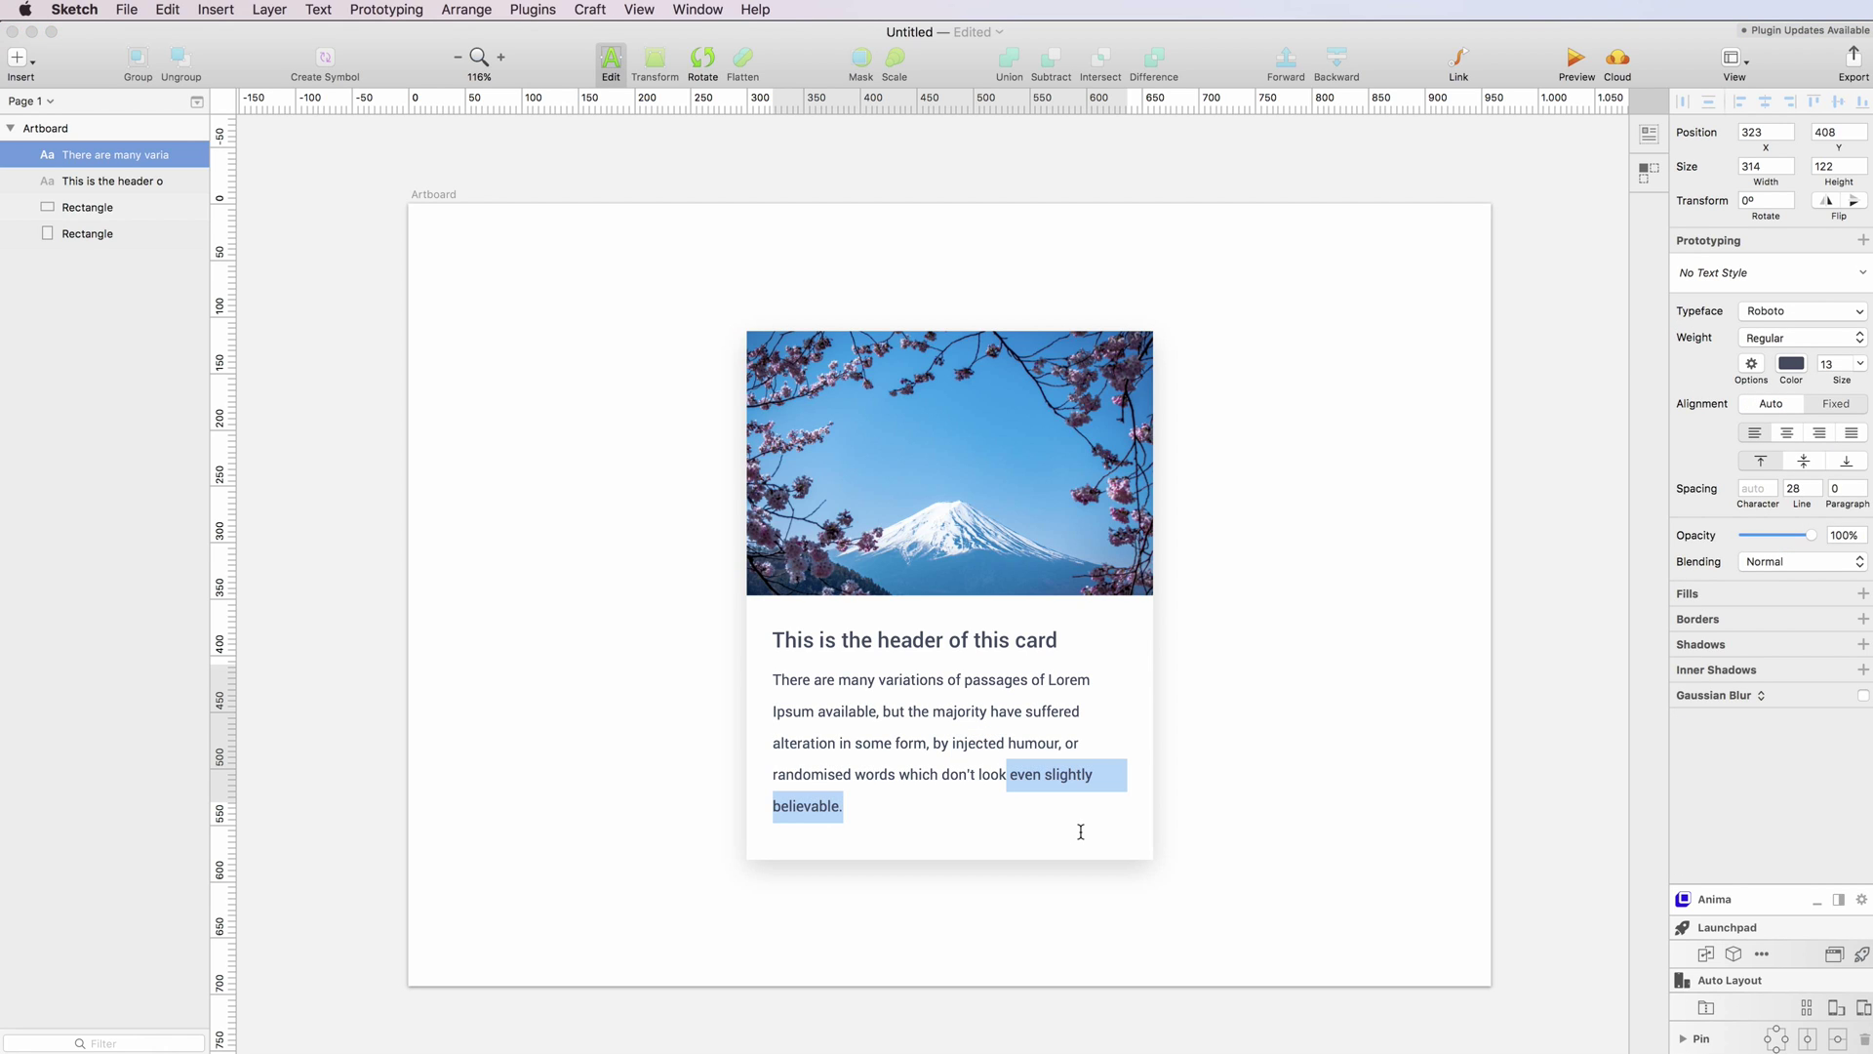
text(.)
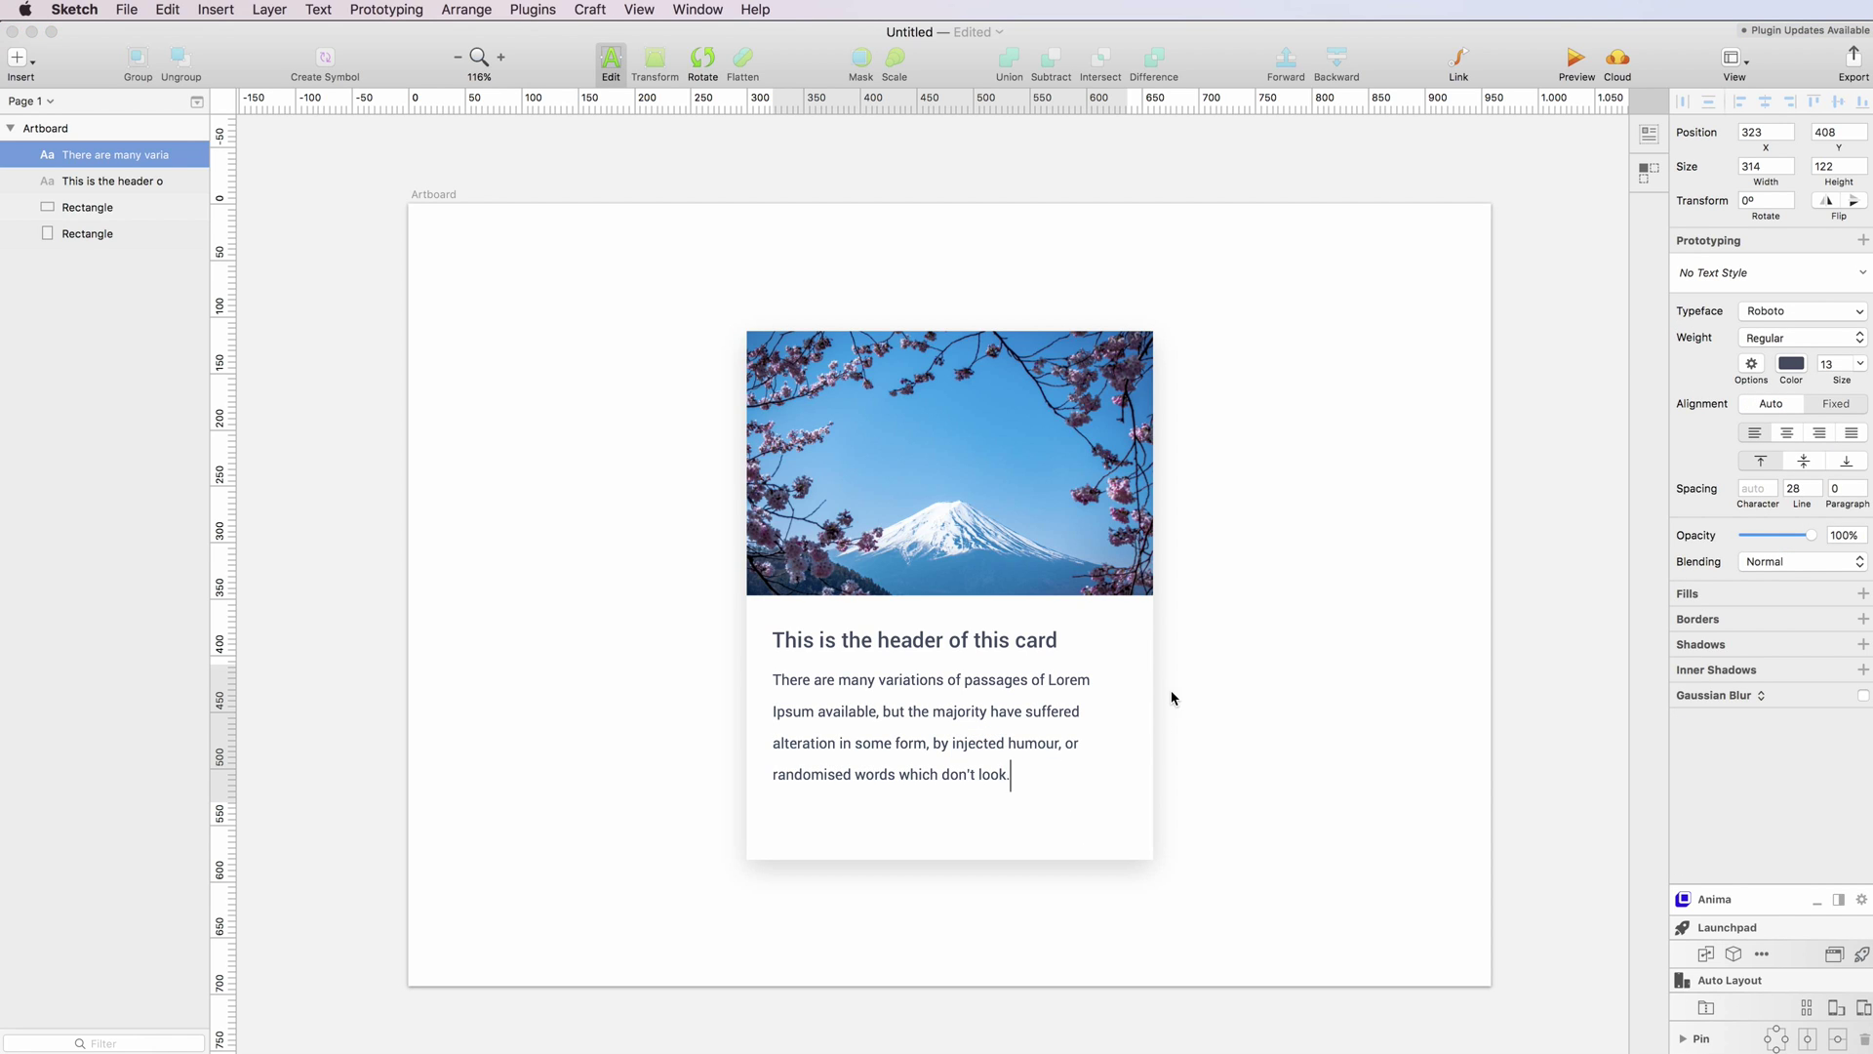
key(Escape)
key(Down)
key(Down)
key(Down)
key(Down)
key(Down)
key(Down)
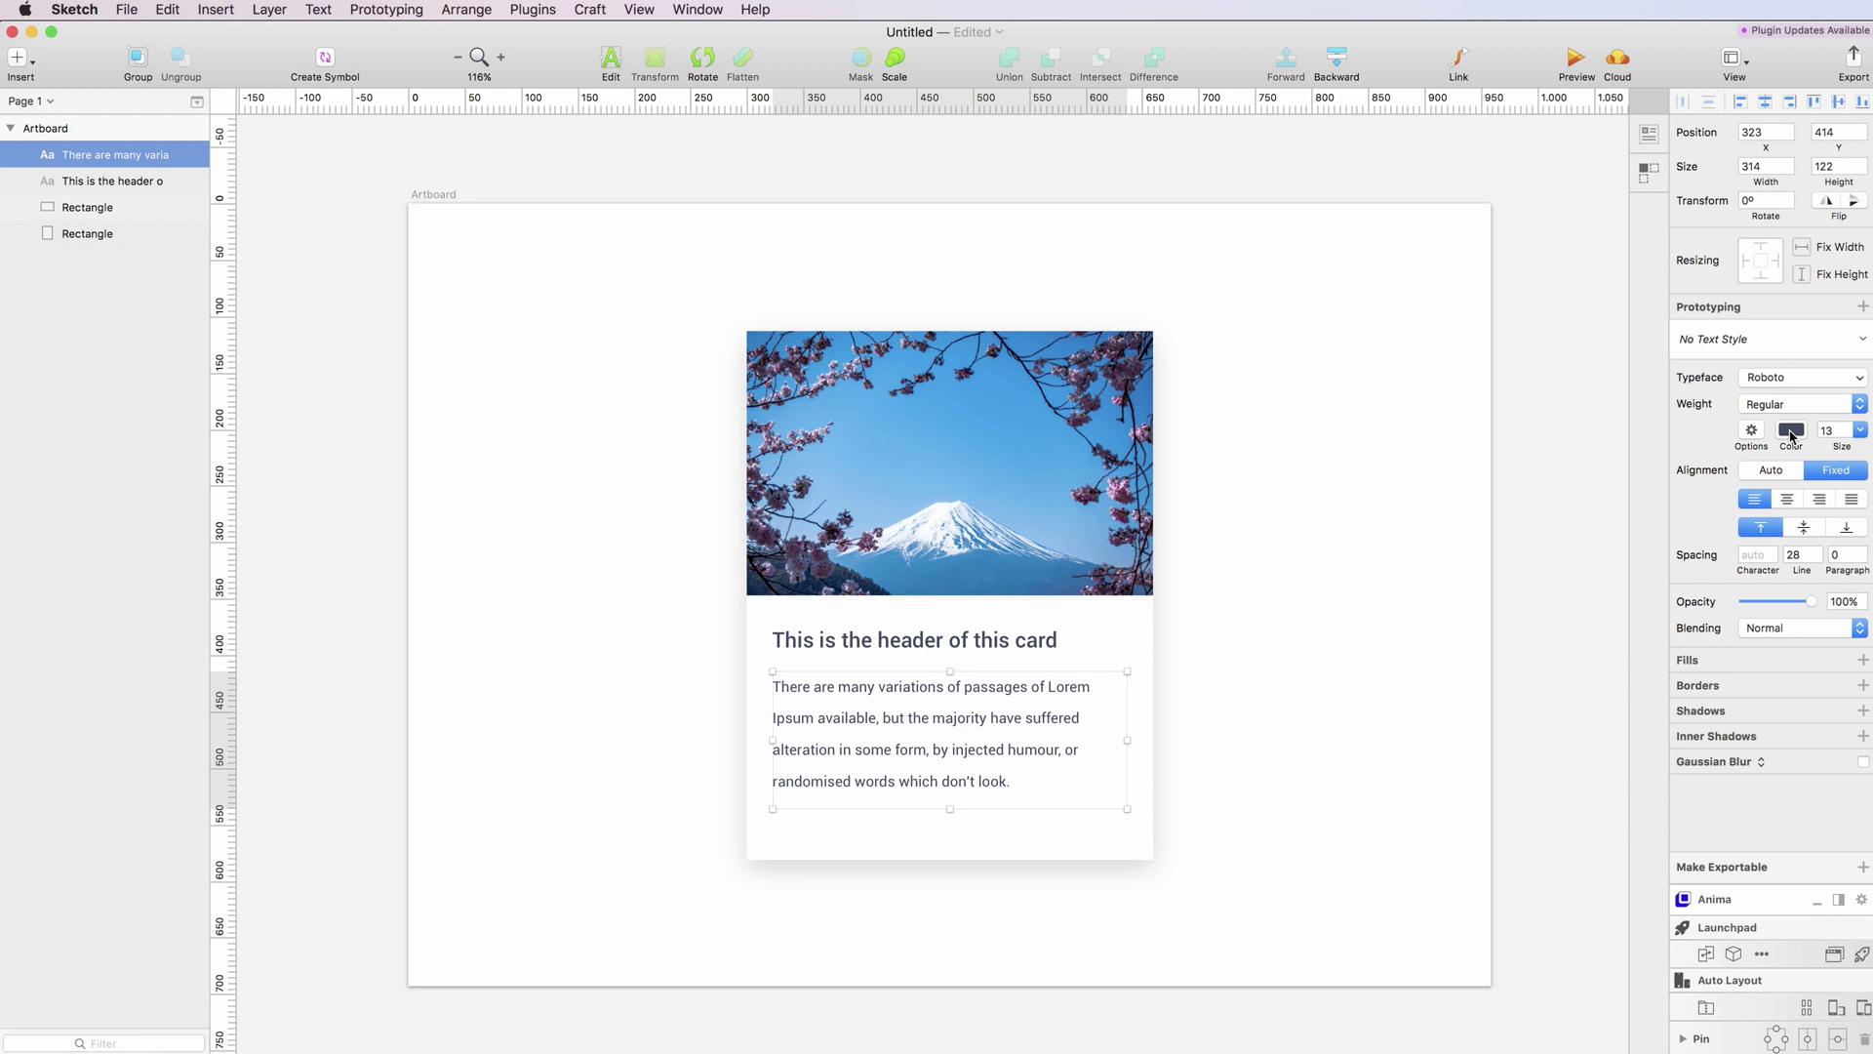
Lighten the paragraph's grey text colour with the colour picker
click(1792, 431)
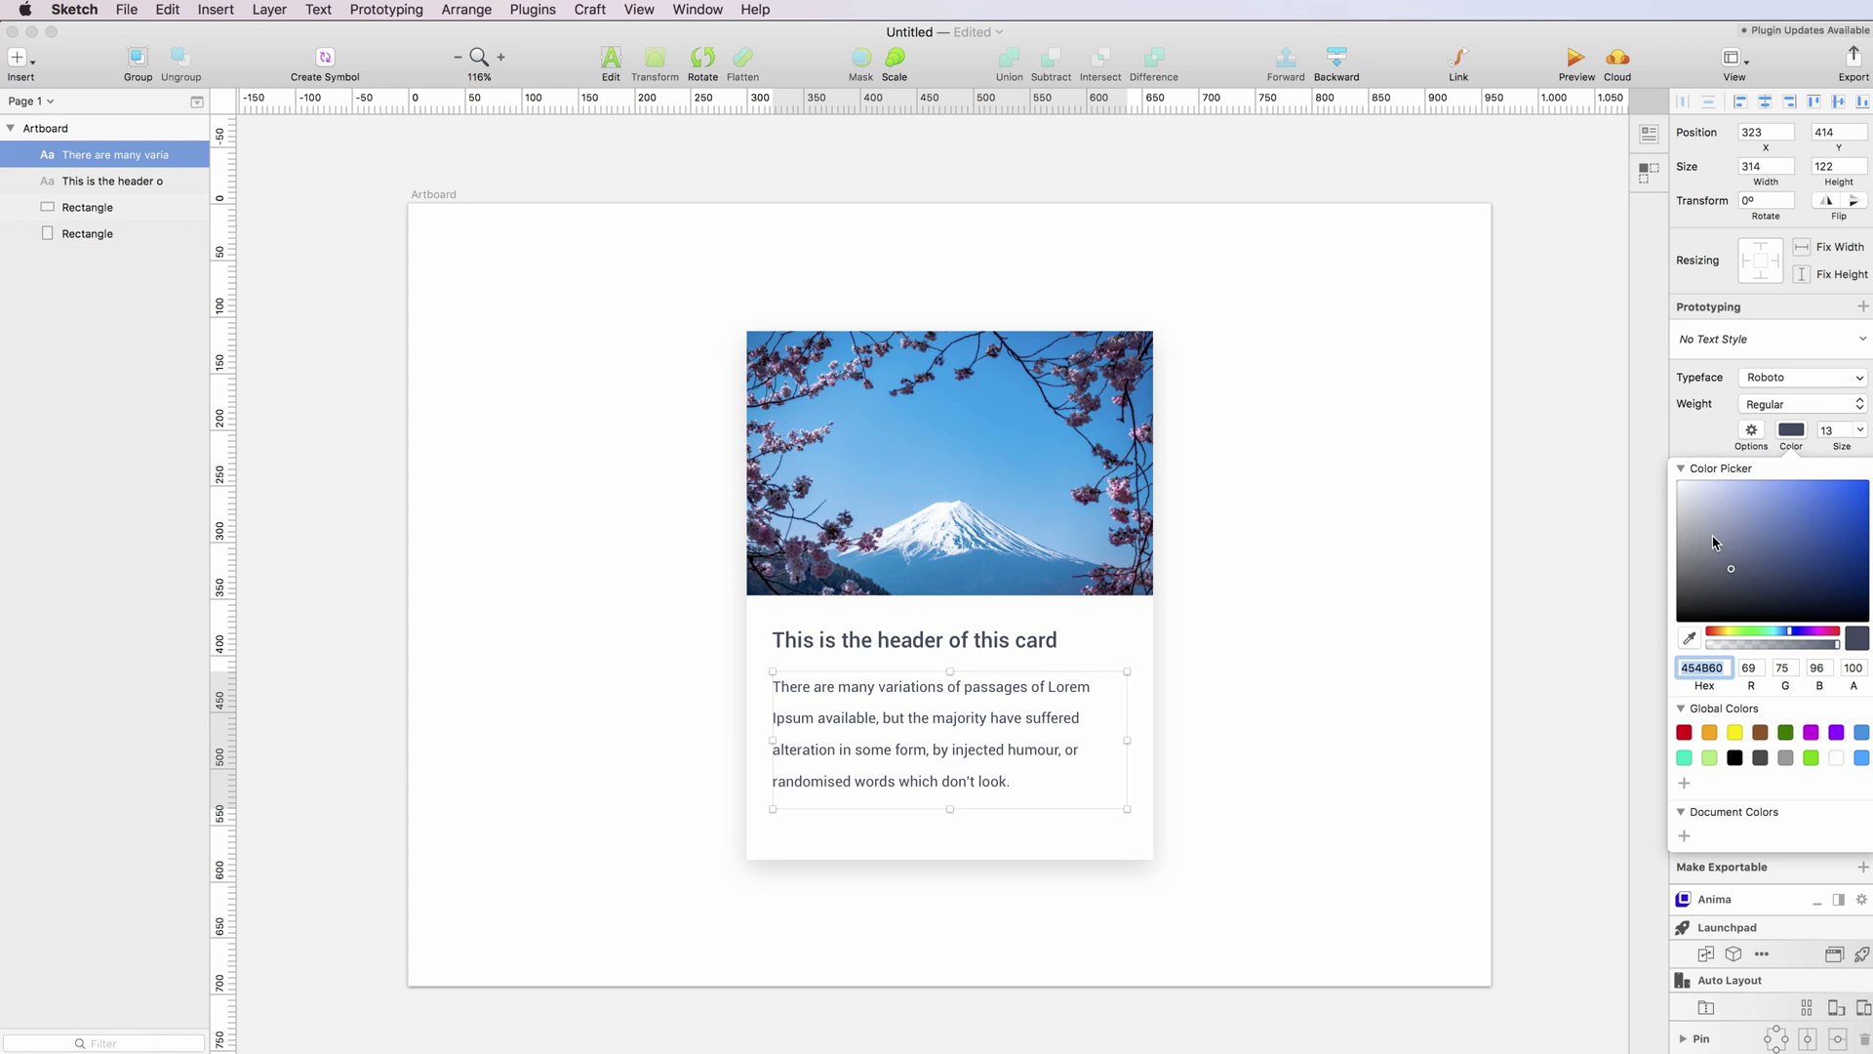
drag(1720, 558, 1718, 548)
click(962, 635)
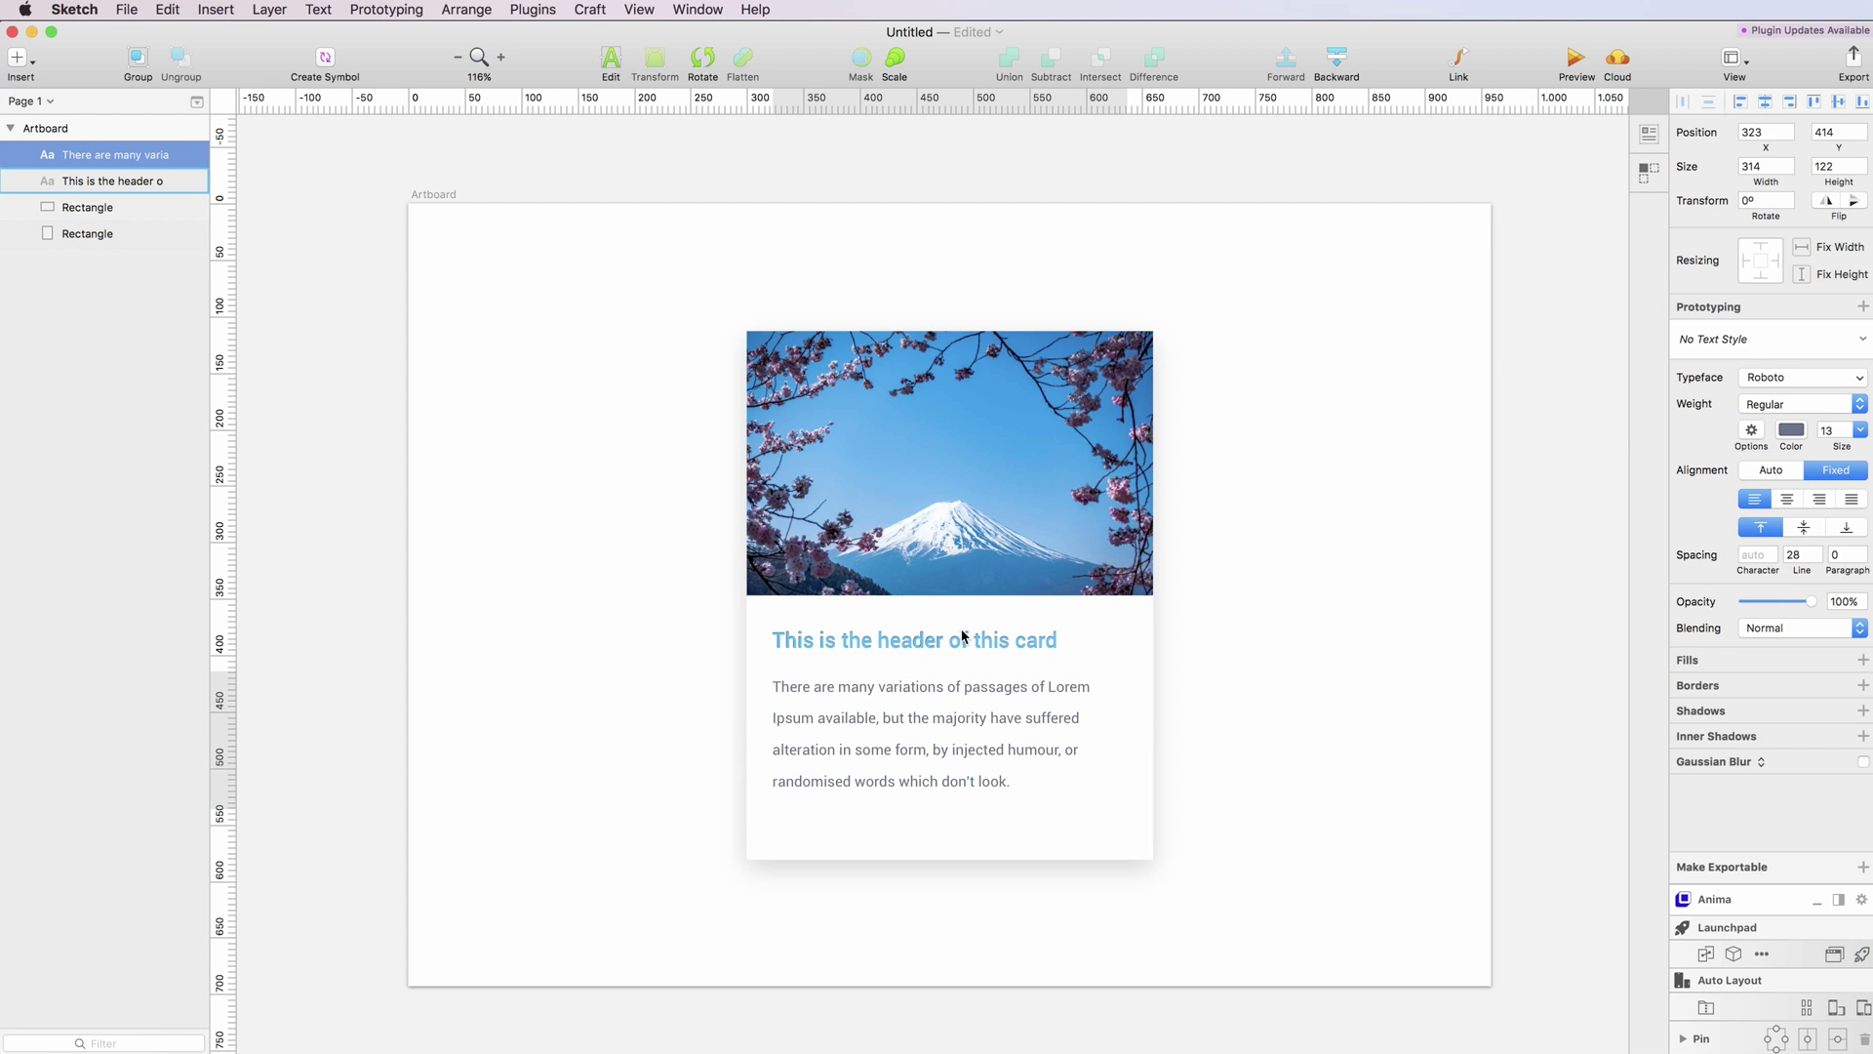
Enlarge the card header text to font size 20
click(962, 635)
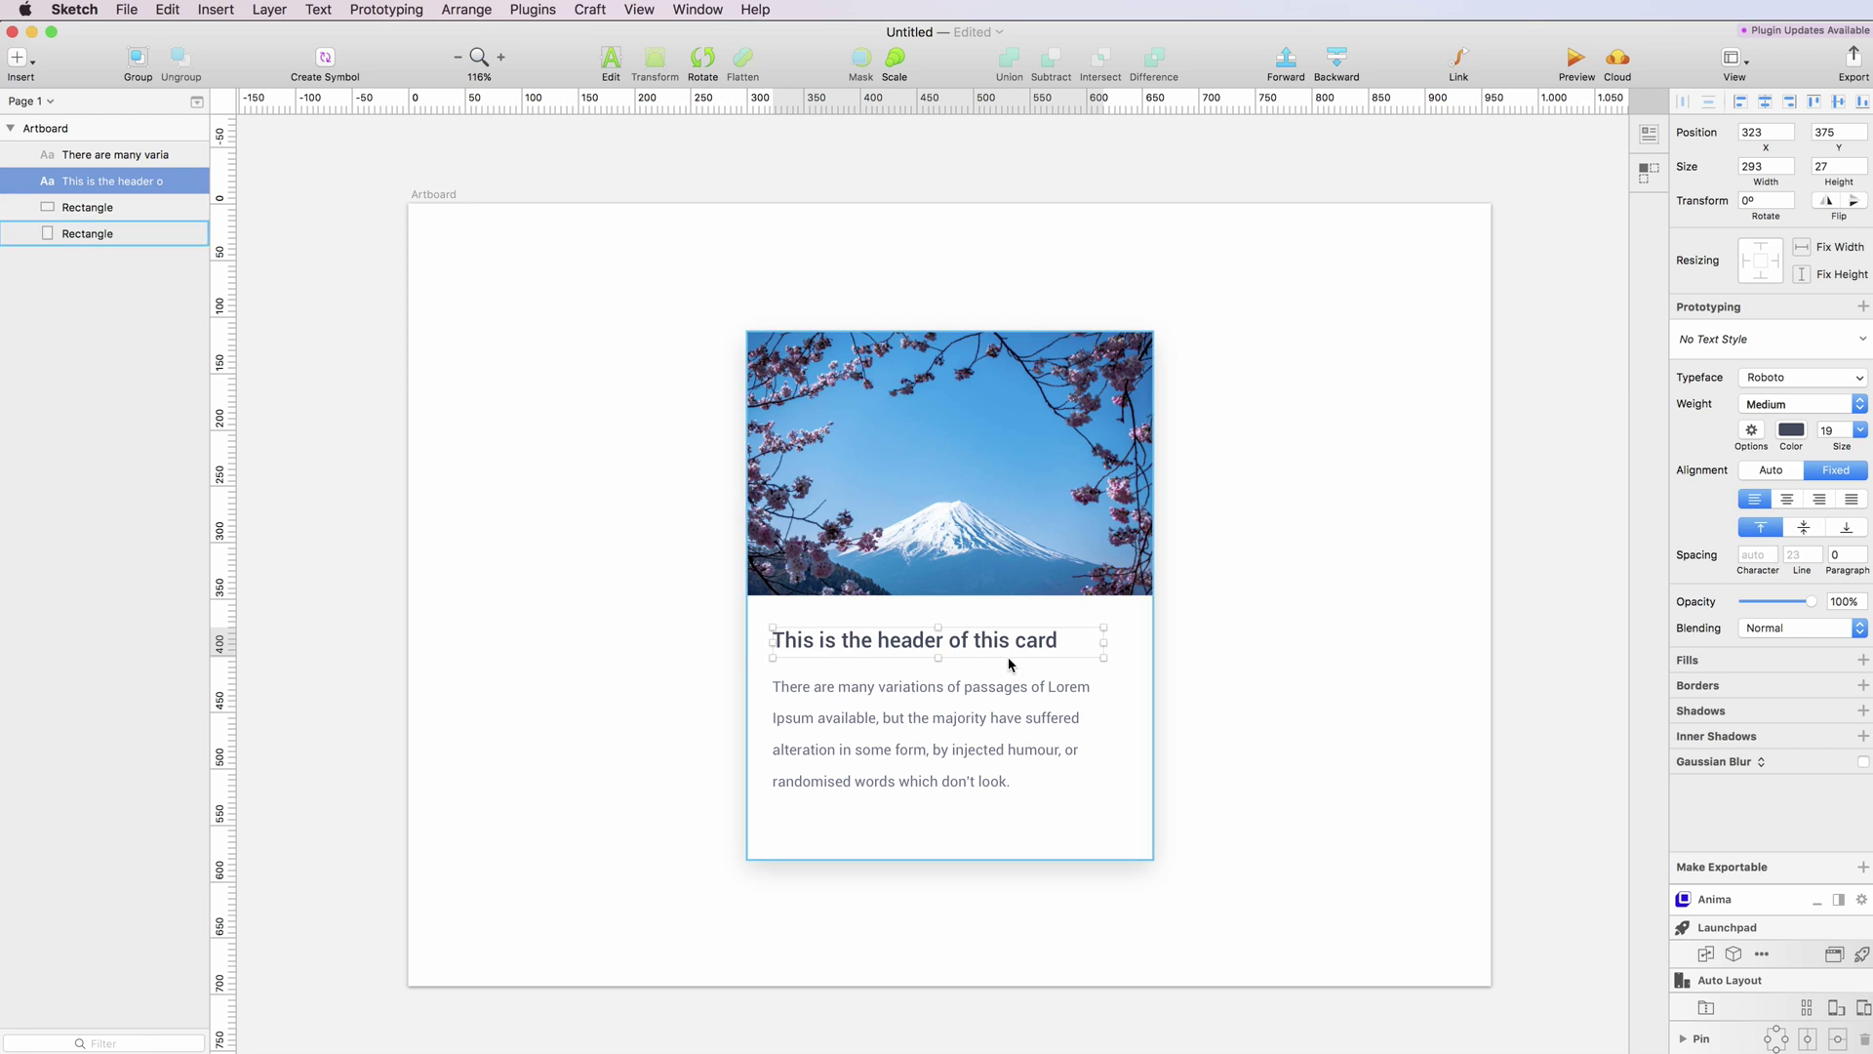
click(1829, 430)
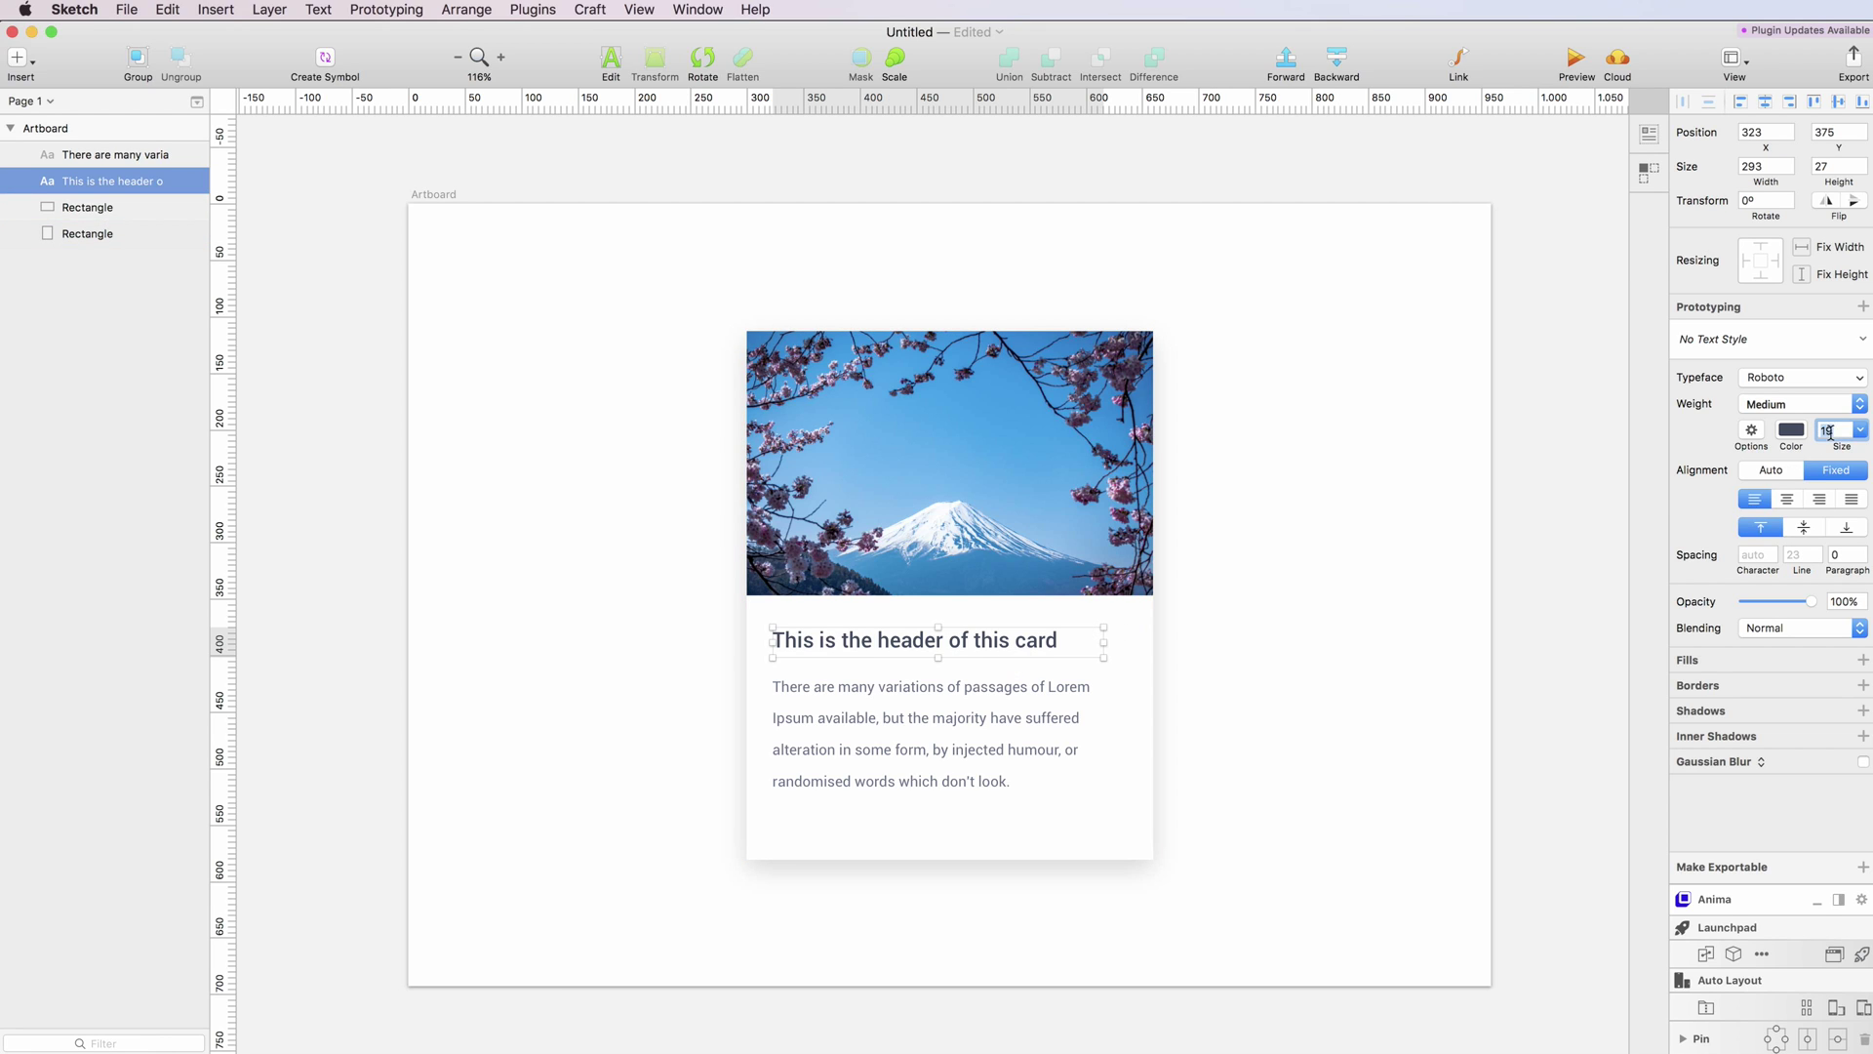
text(20)
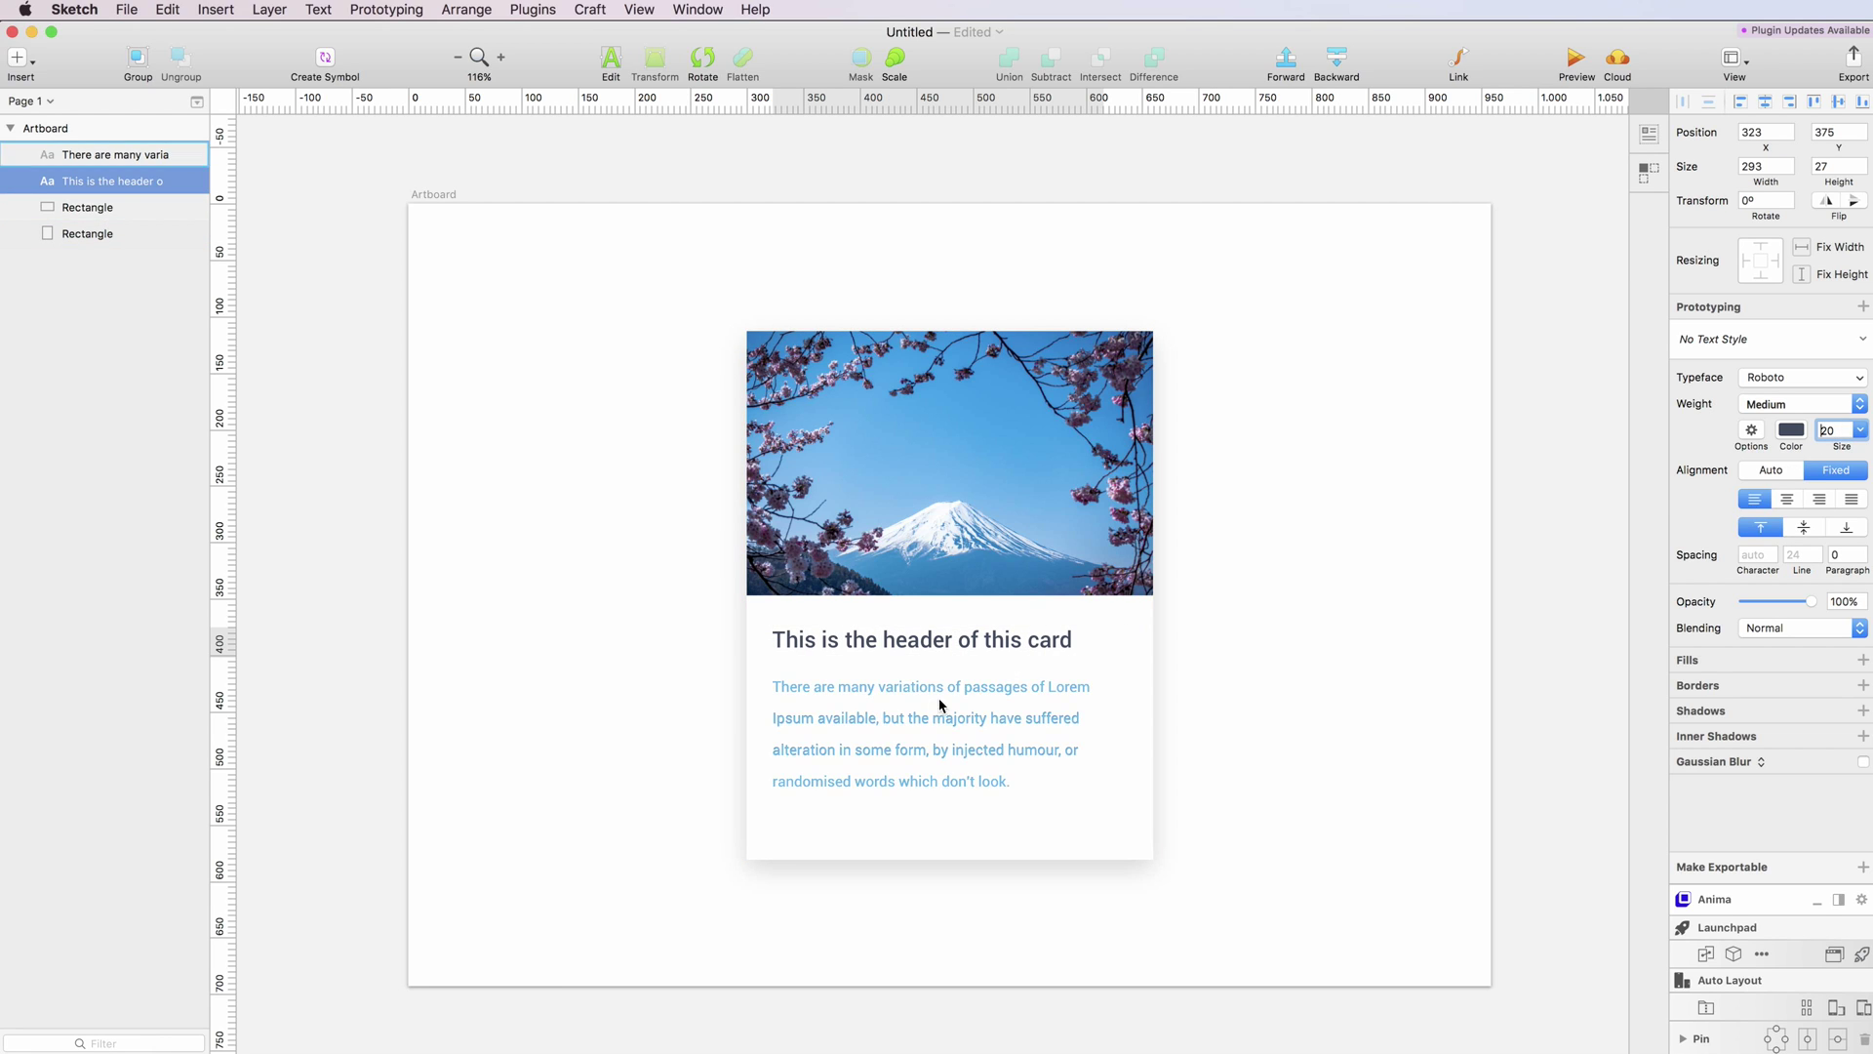
Reduce the Lorem Ipsum paragraph's line spacing to 26
click(1103, 674)
click(1004, 694)
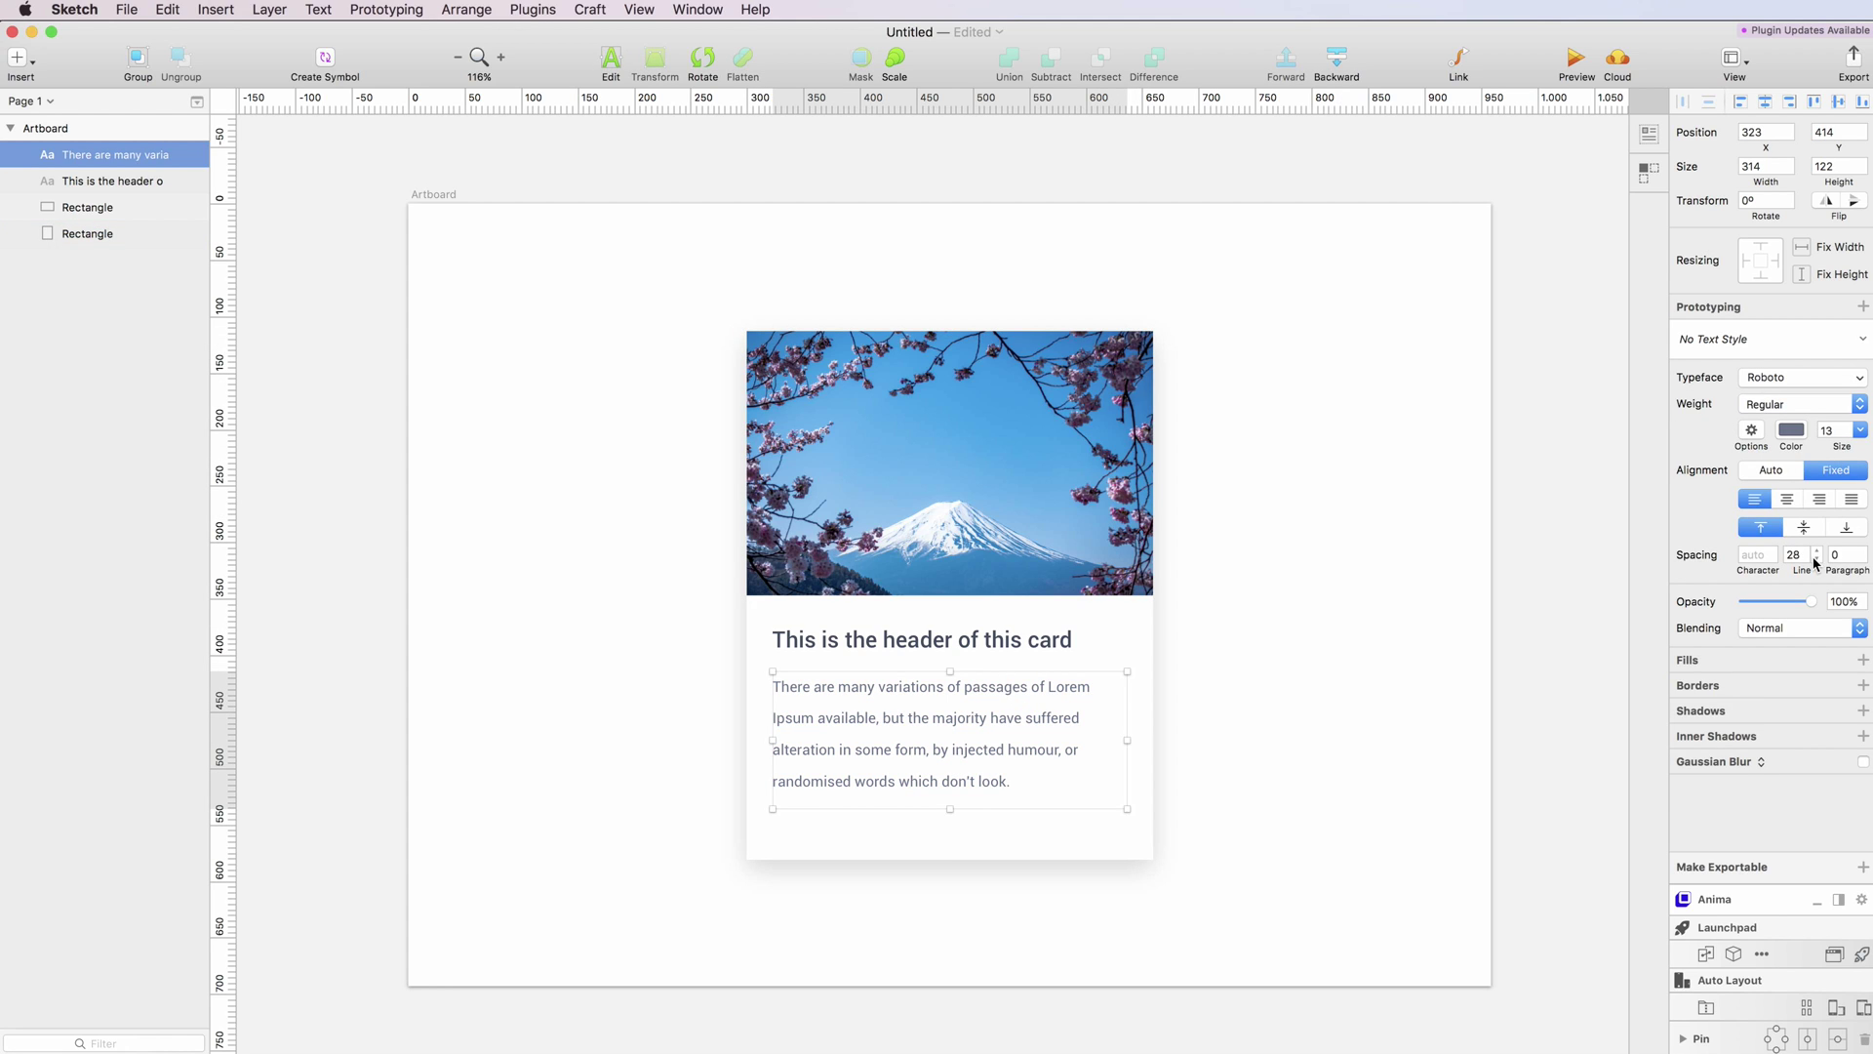
click(1817, 559)
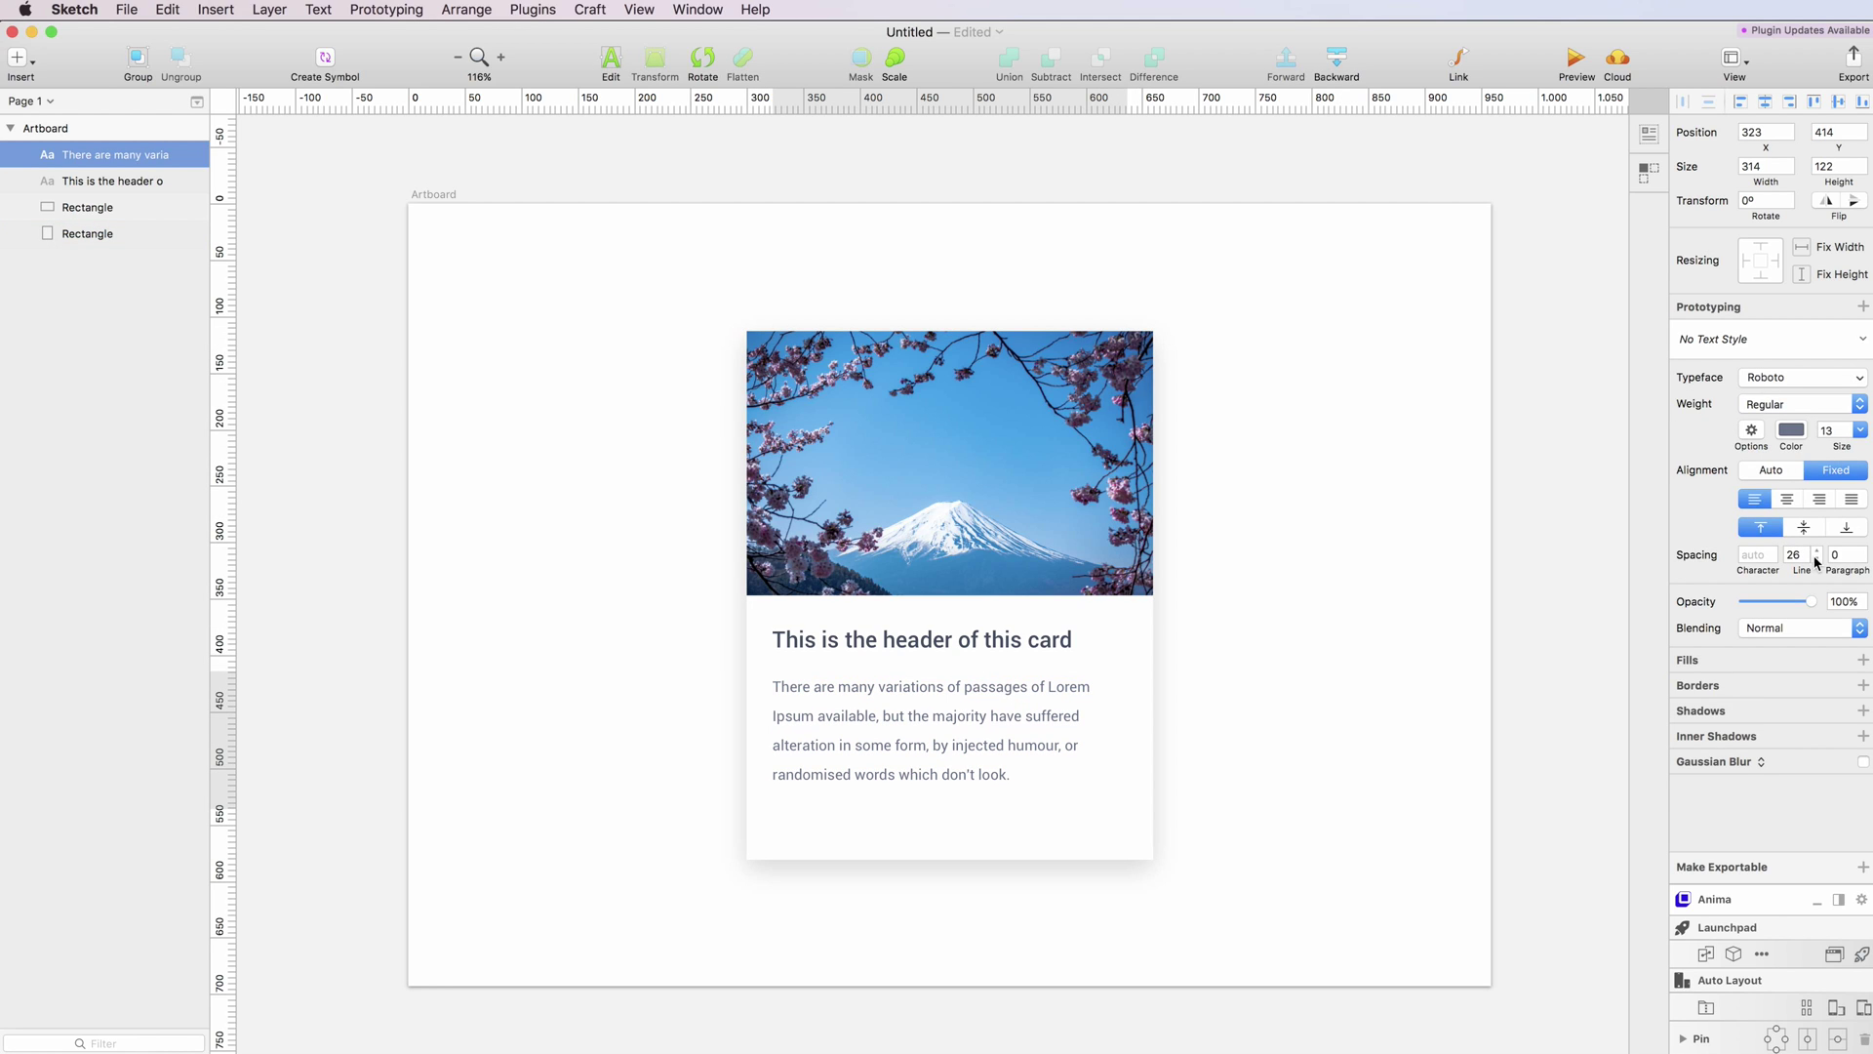
click(1222, 757)
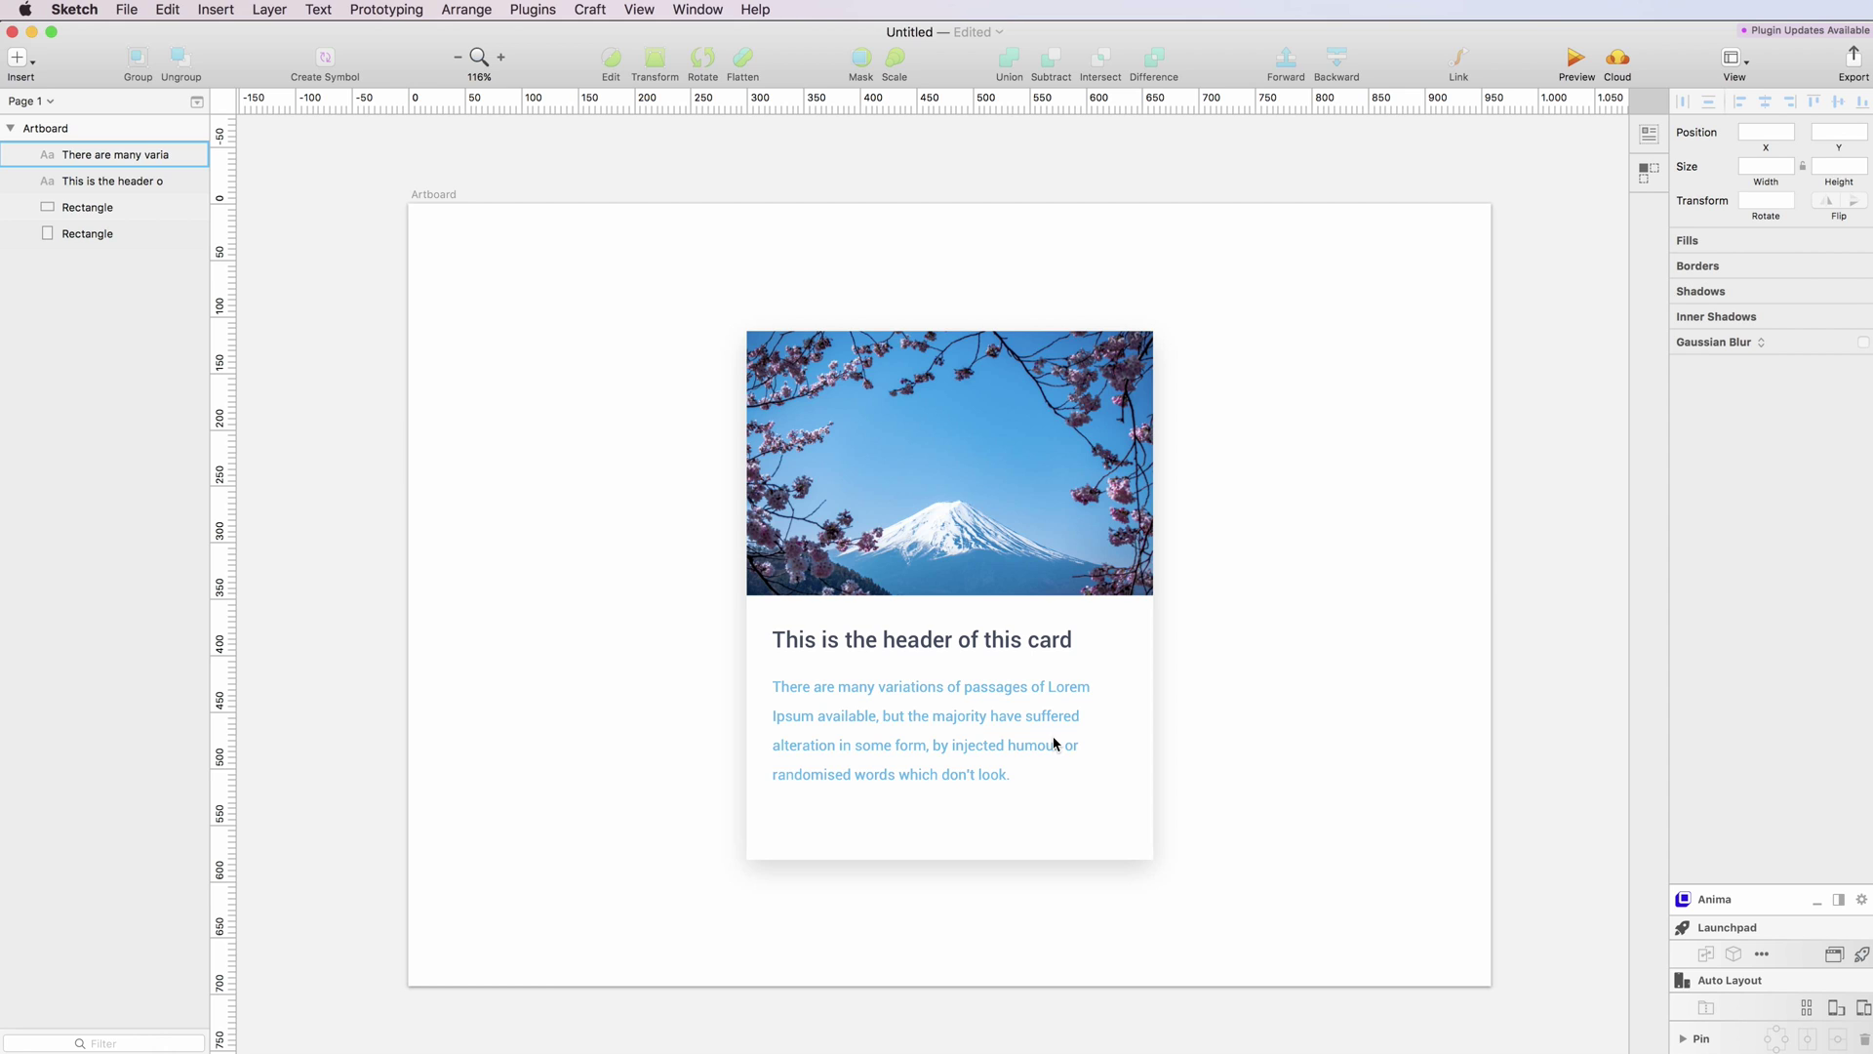
click(967, 741)
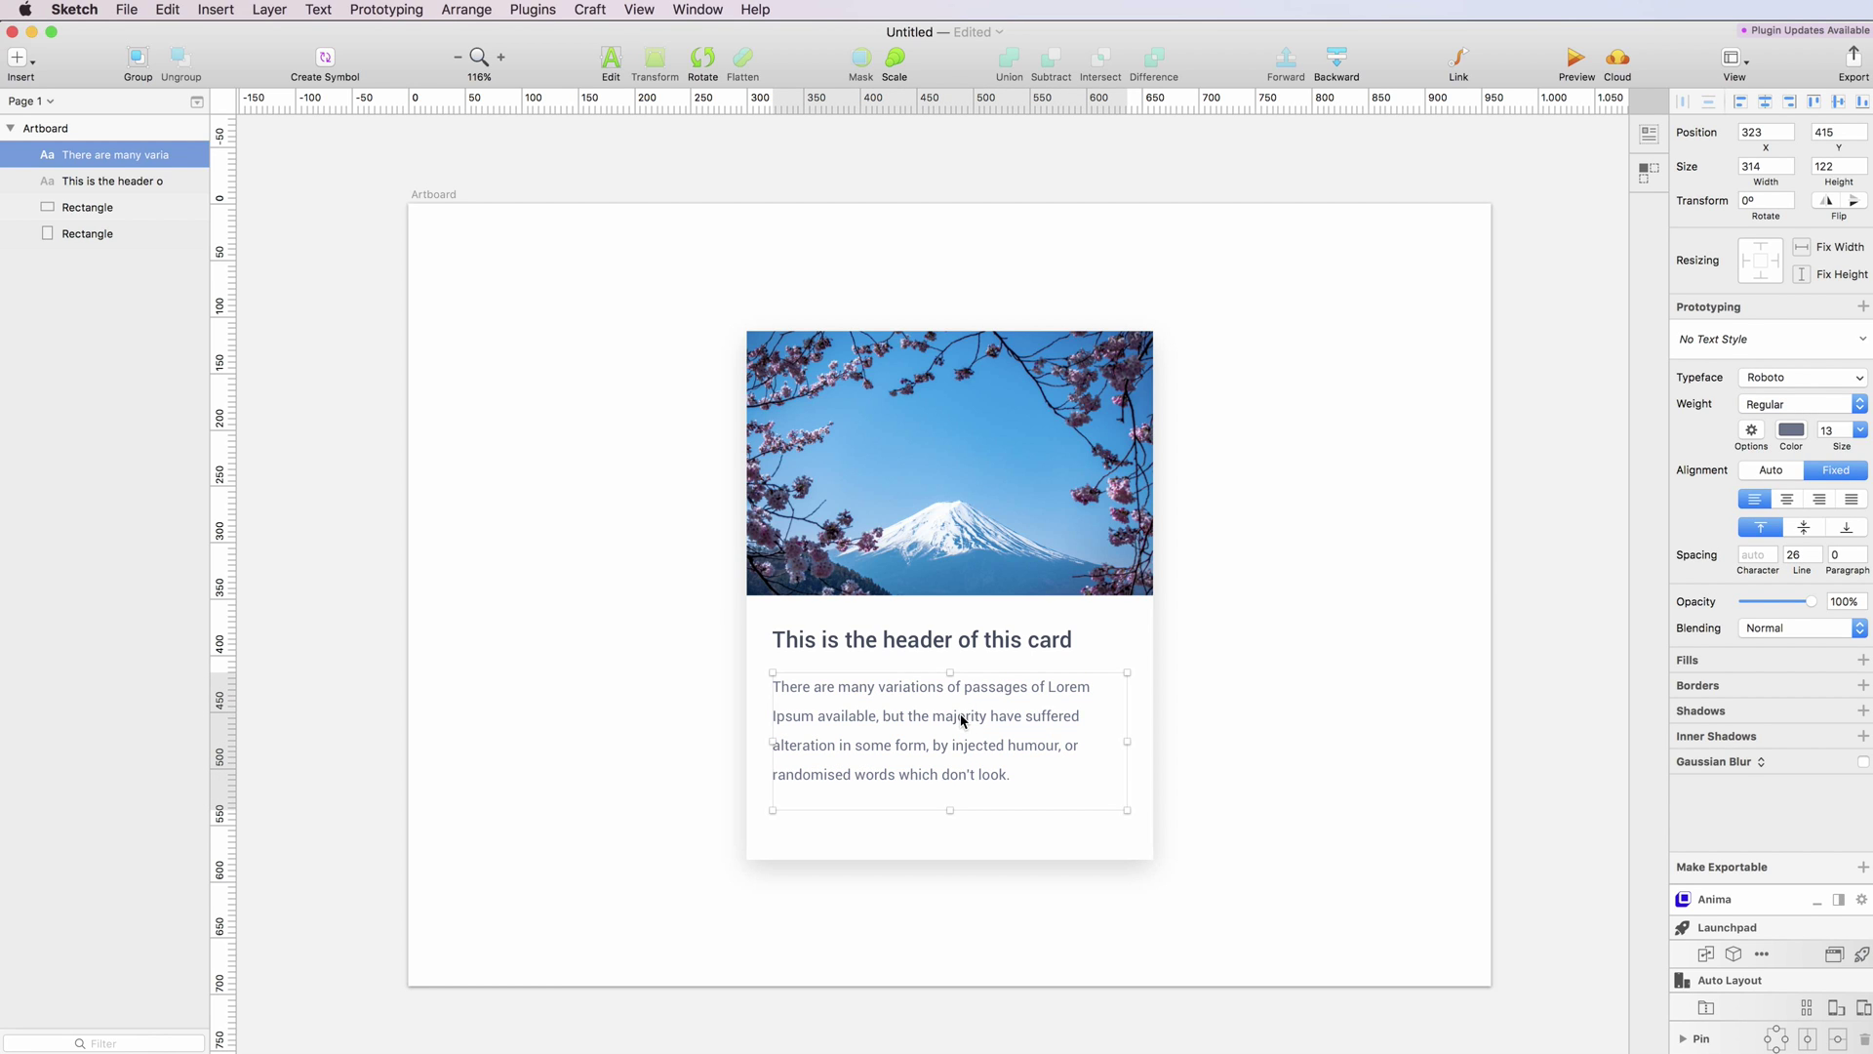
Duplicate the paragraph below itself, retype it as 'Read more', and shrink its box
drag(953, 723, 950, 854)
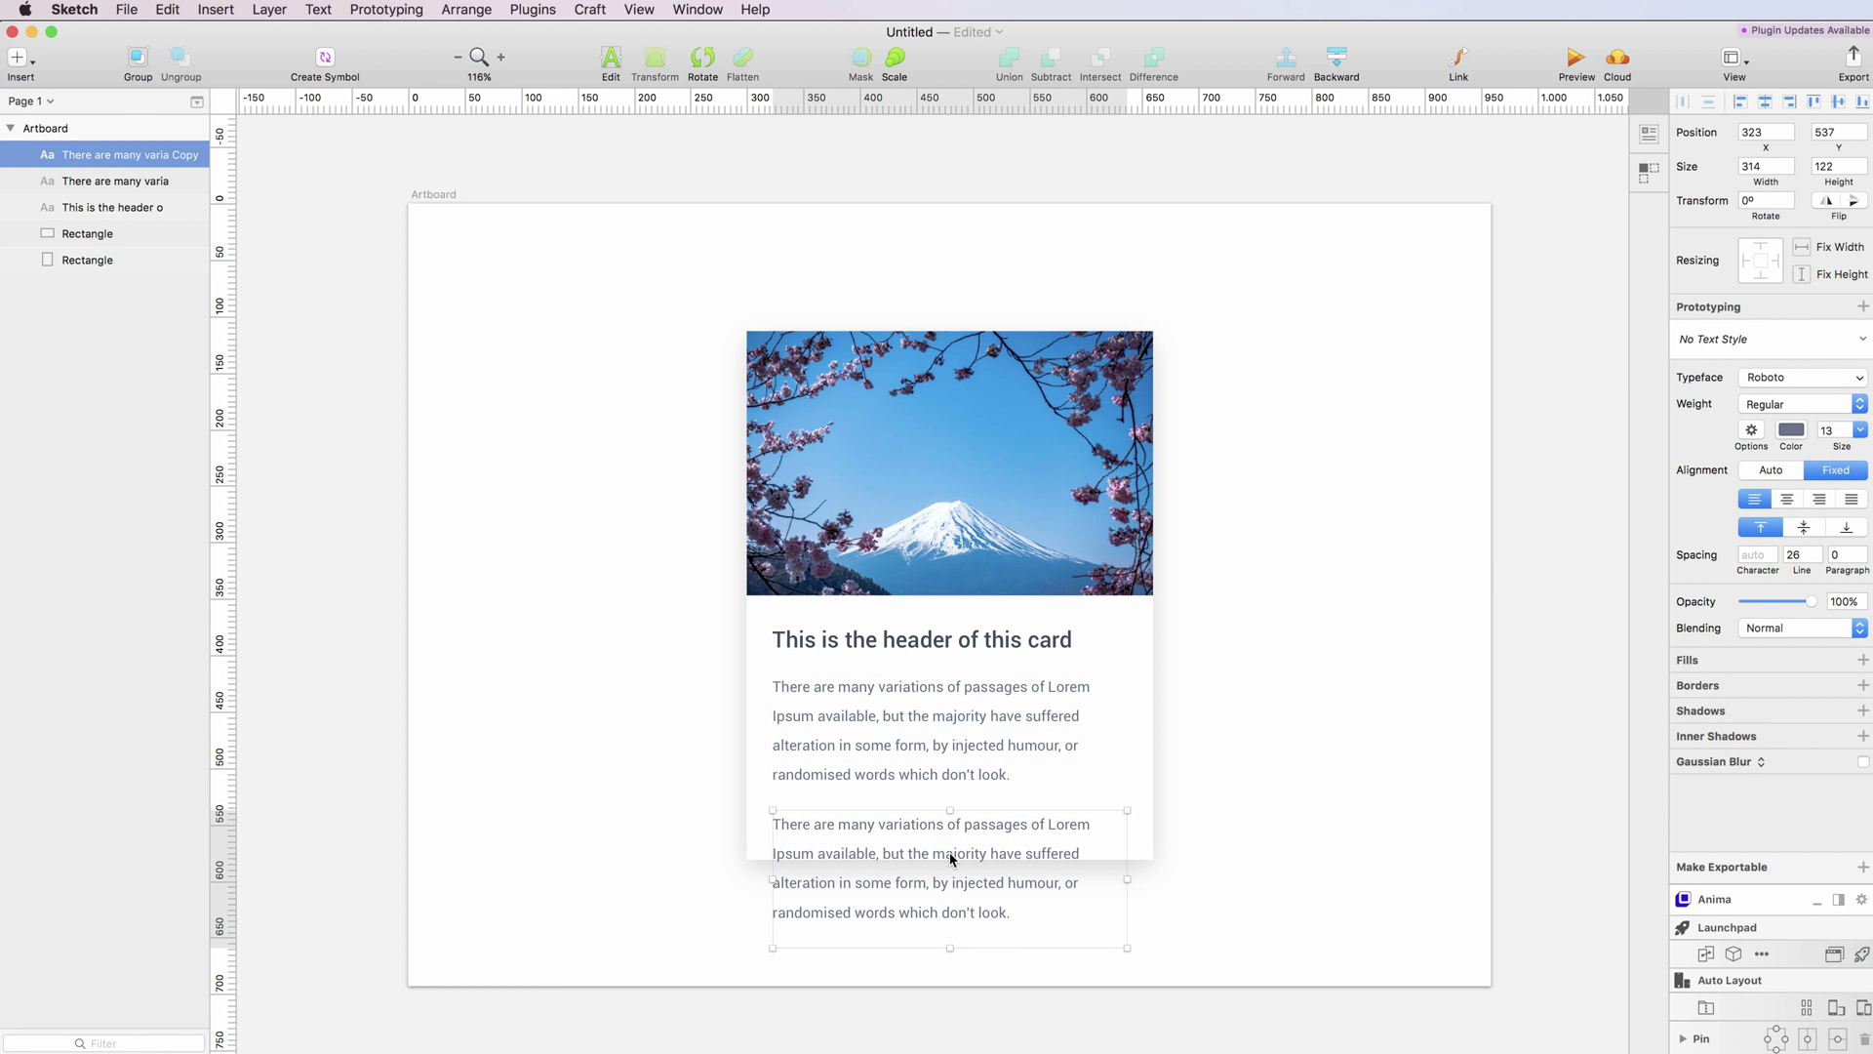
double_click(950, 852)
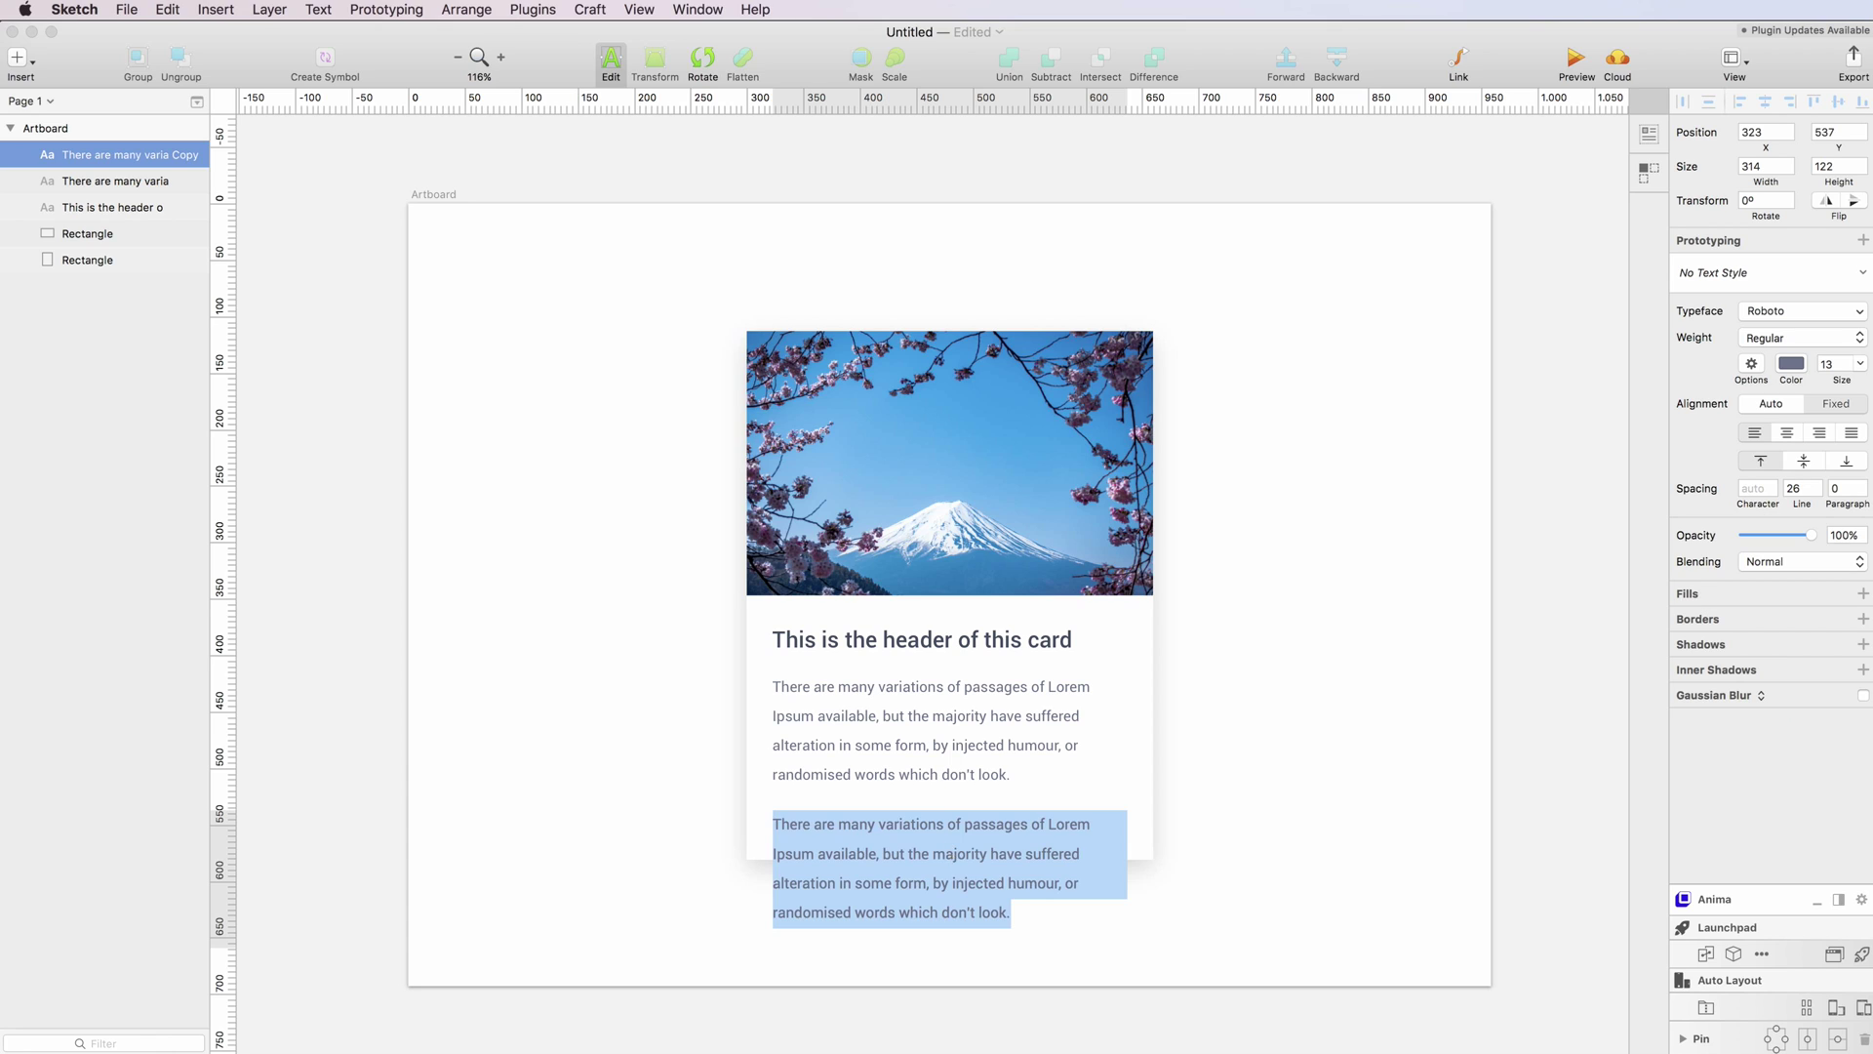
text(Read mor)
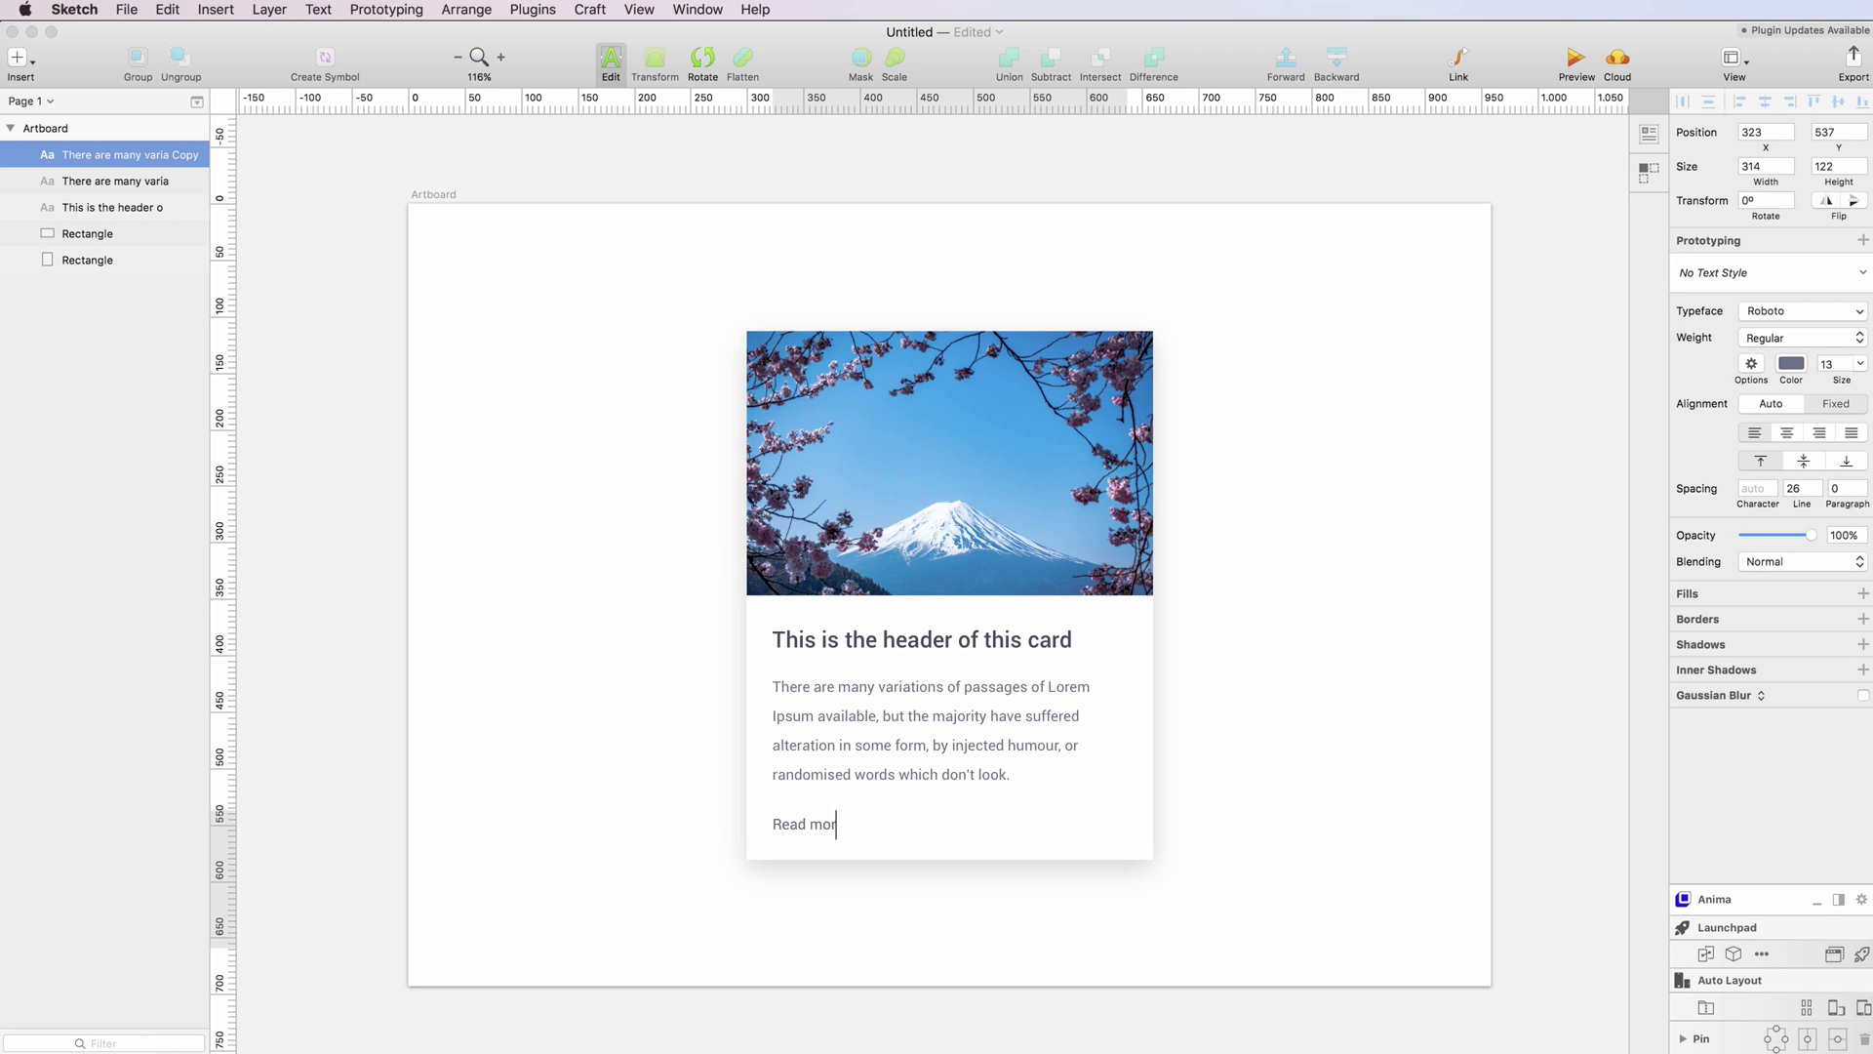
text(e)
key(Escape)
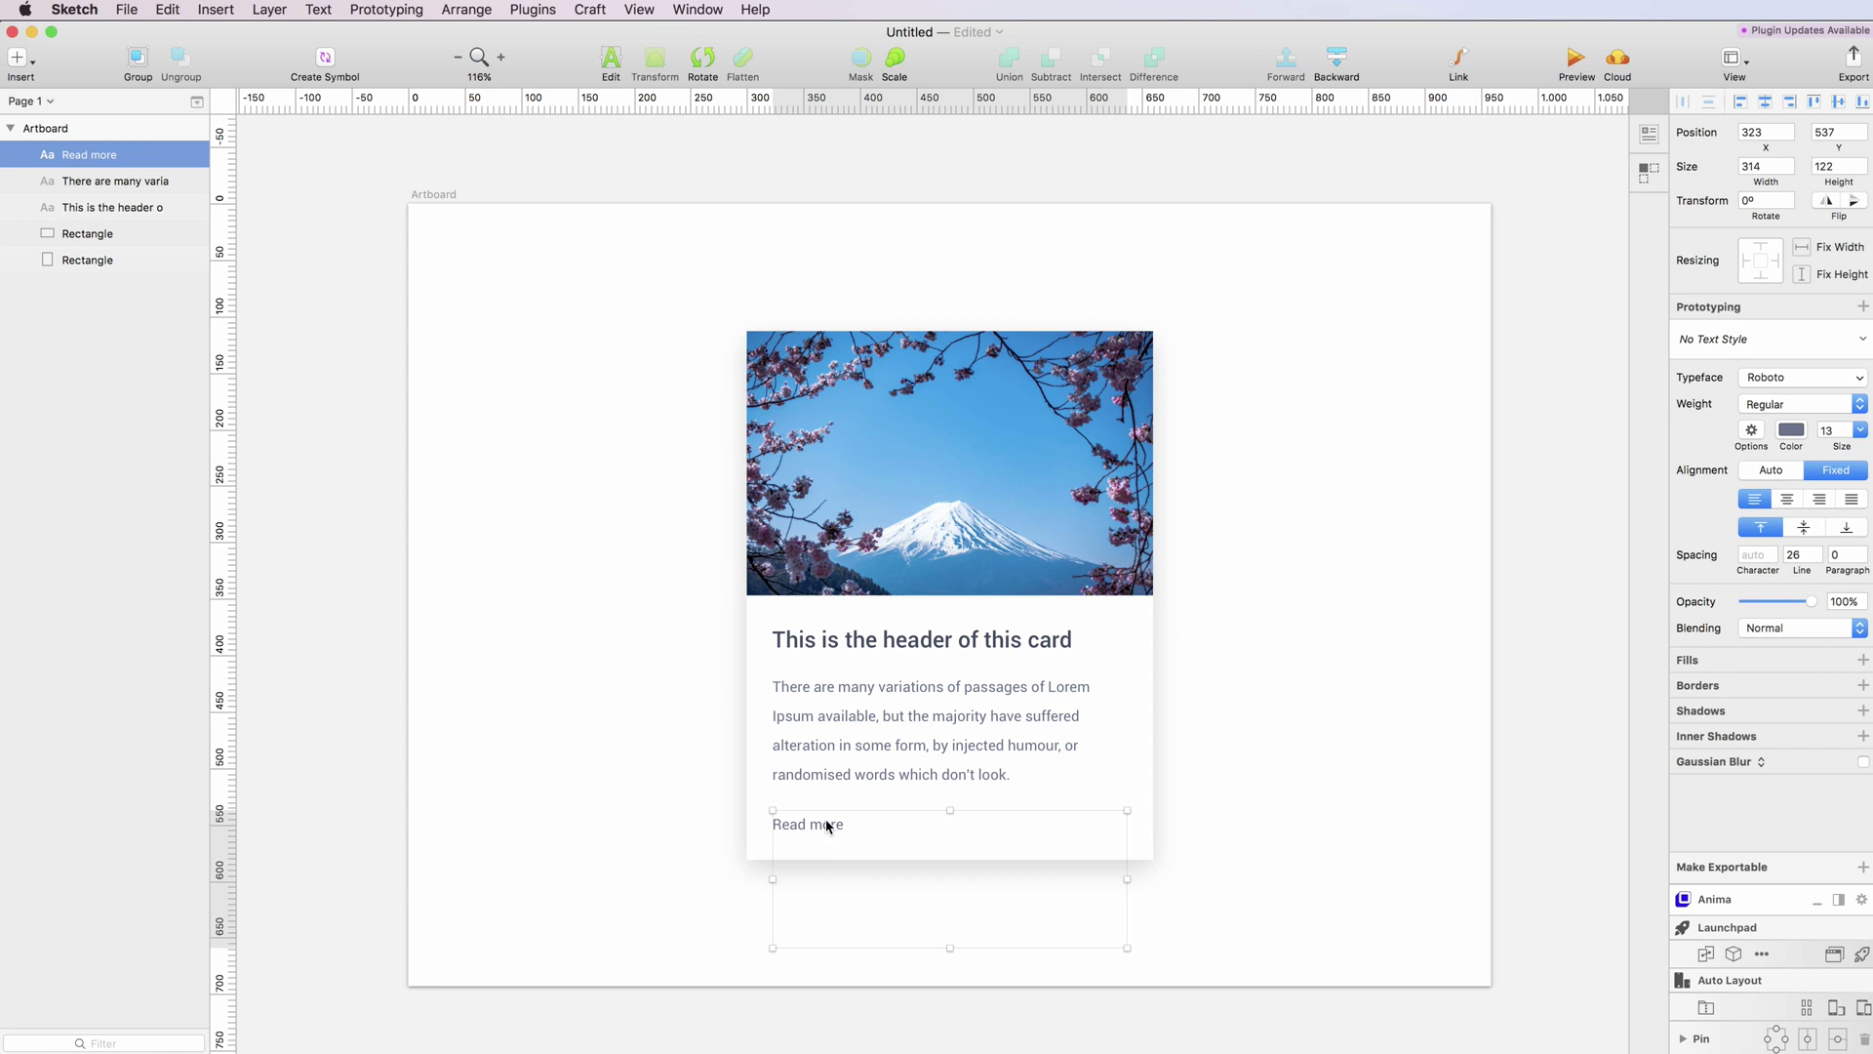
drag(1127, 947, 1114, 809)
Make 'Read more' blue #0039FF in Medium weight and nudge it up slightly
click(1791, 430)
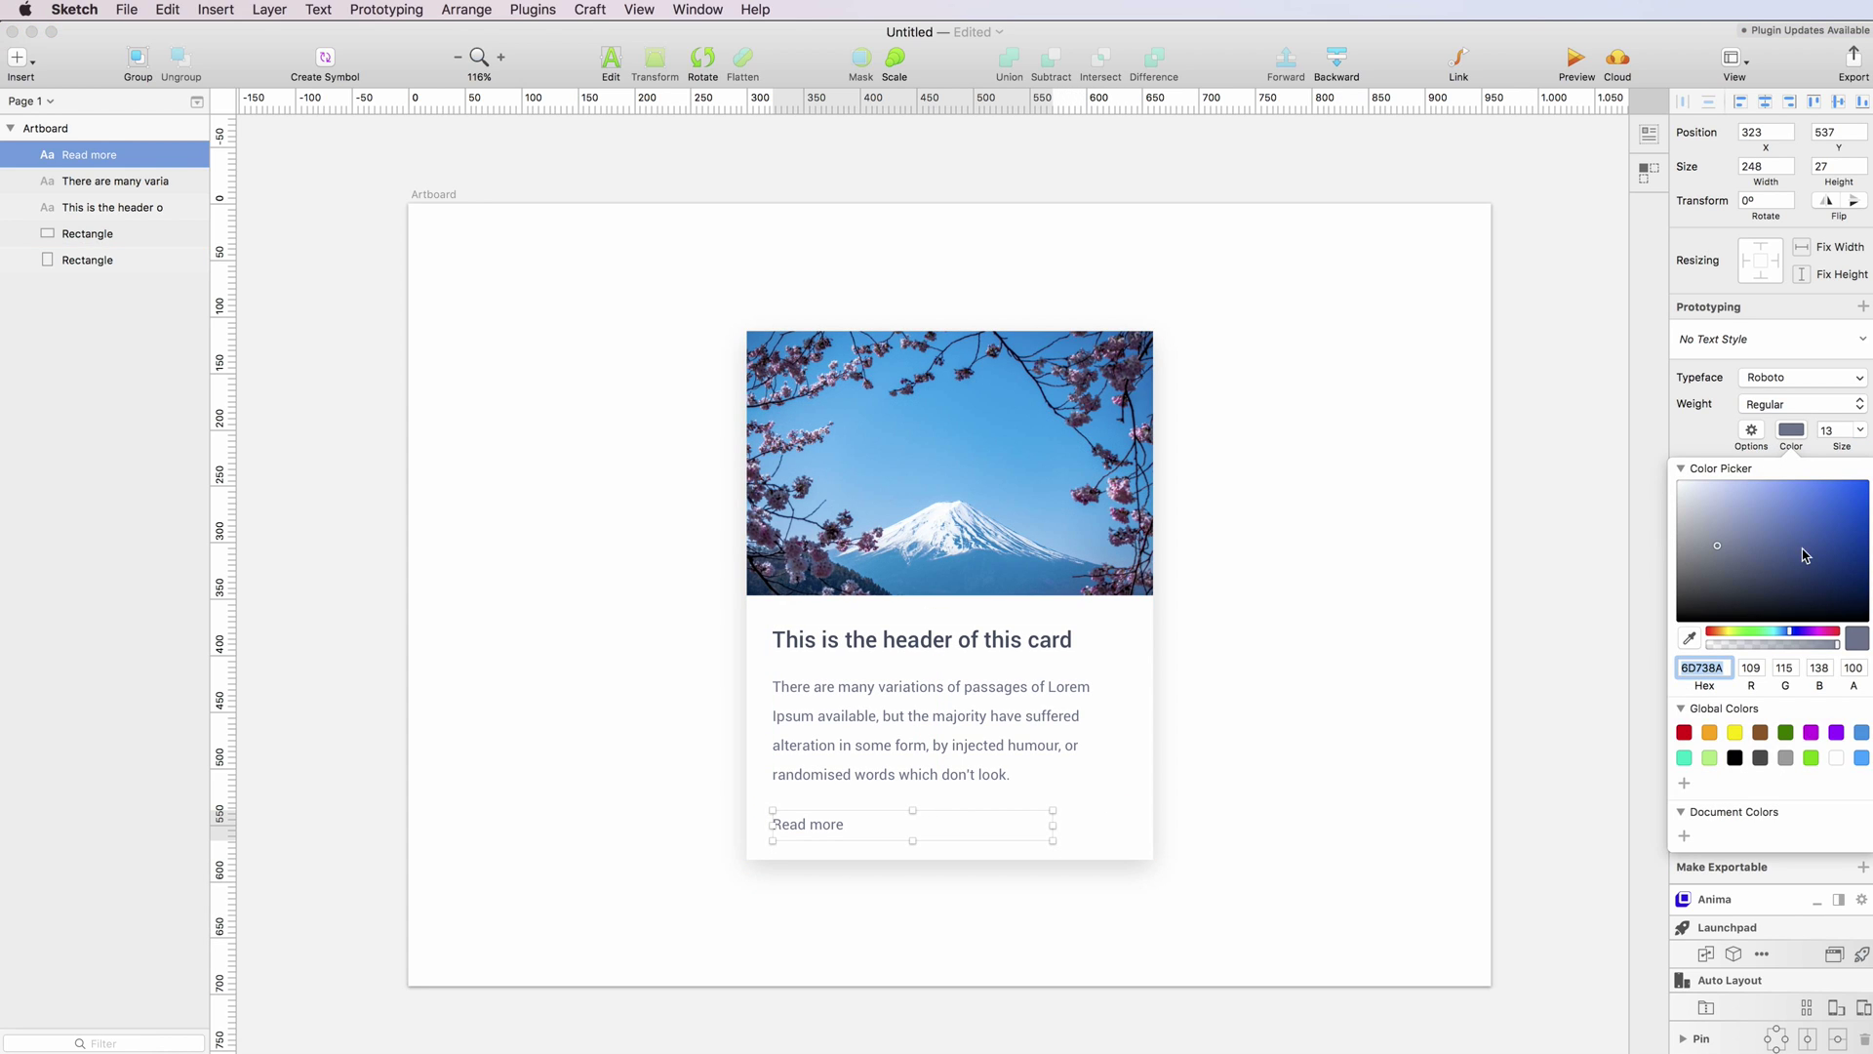
drag(1746, 533, 1867, 481)
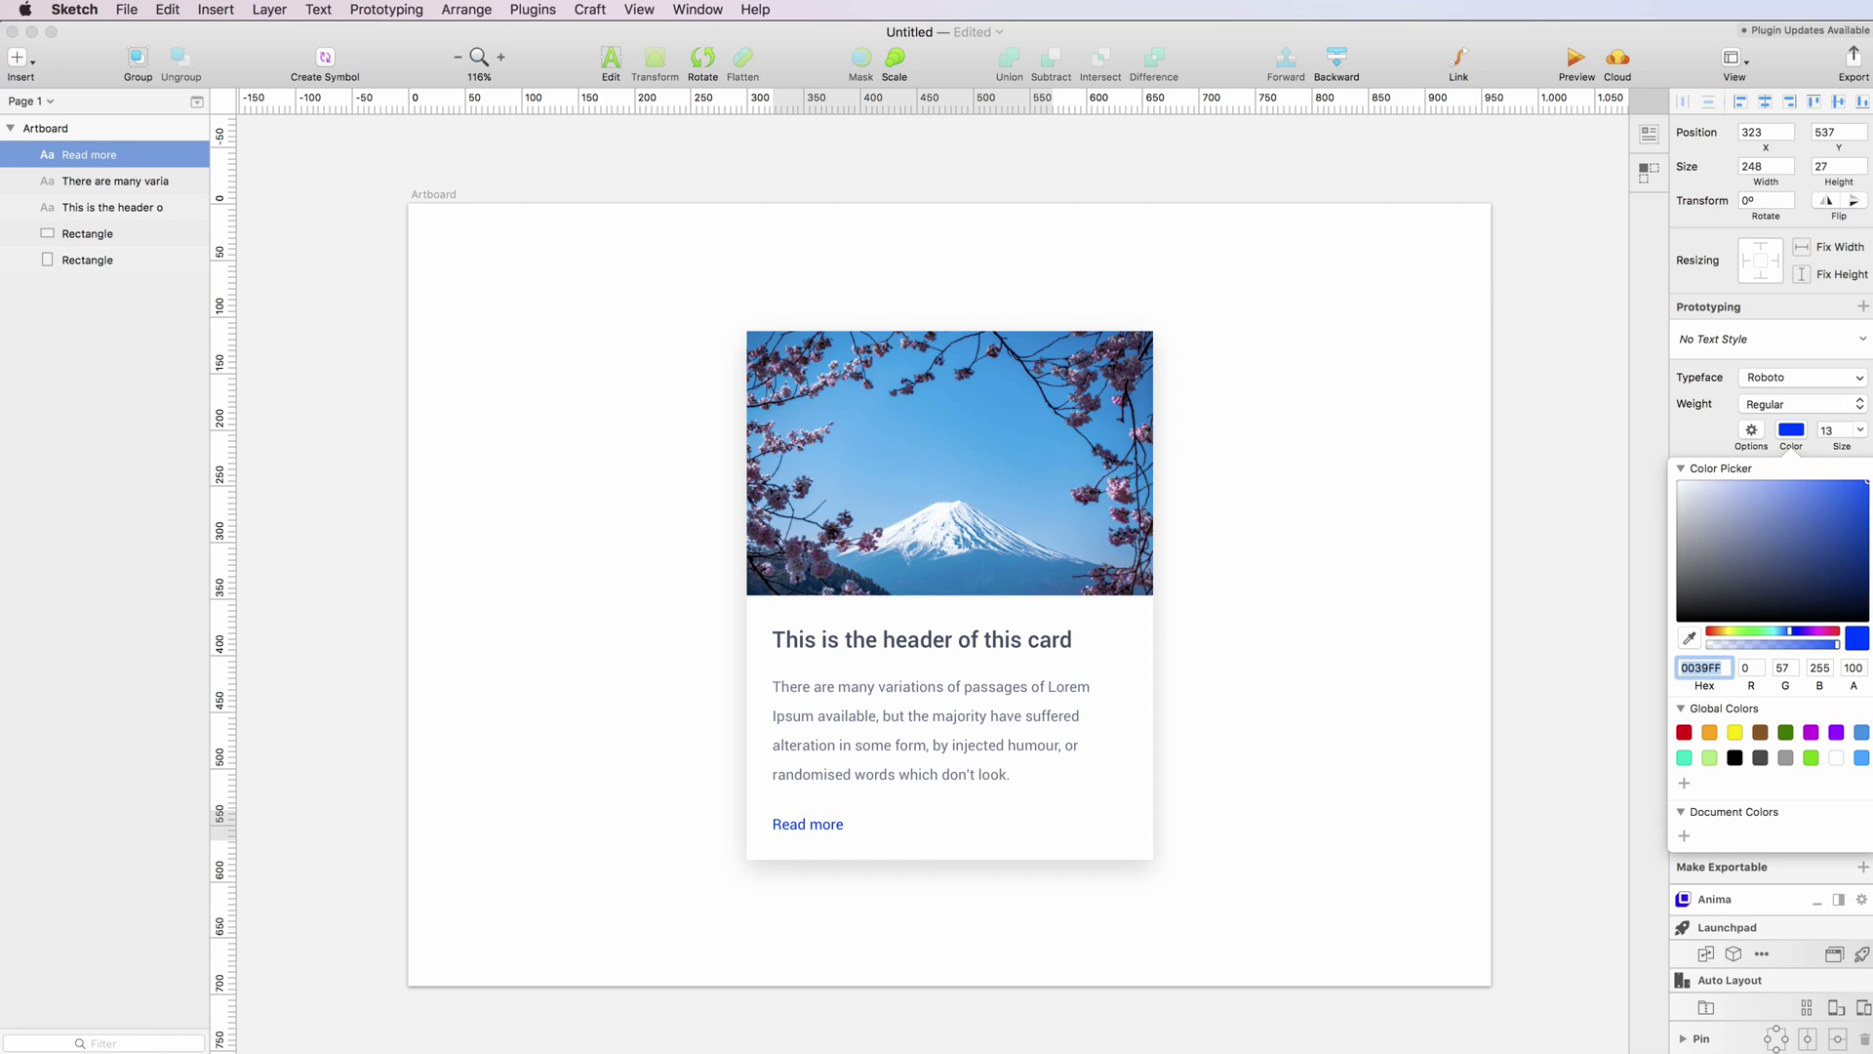
click(1776, 404)
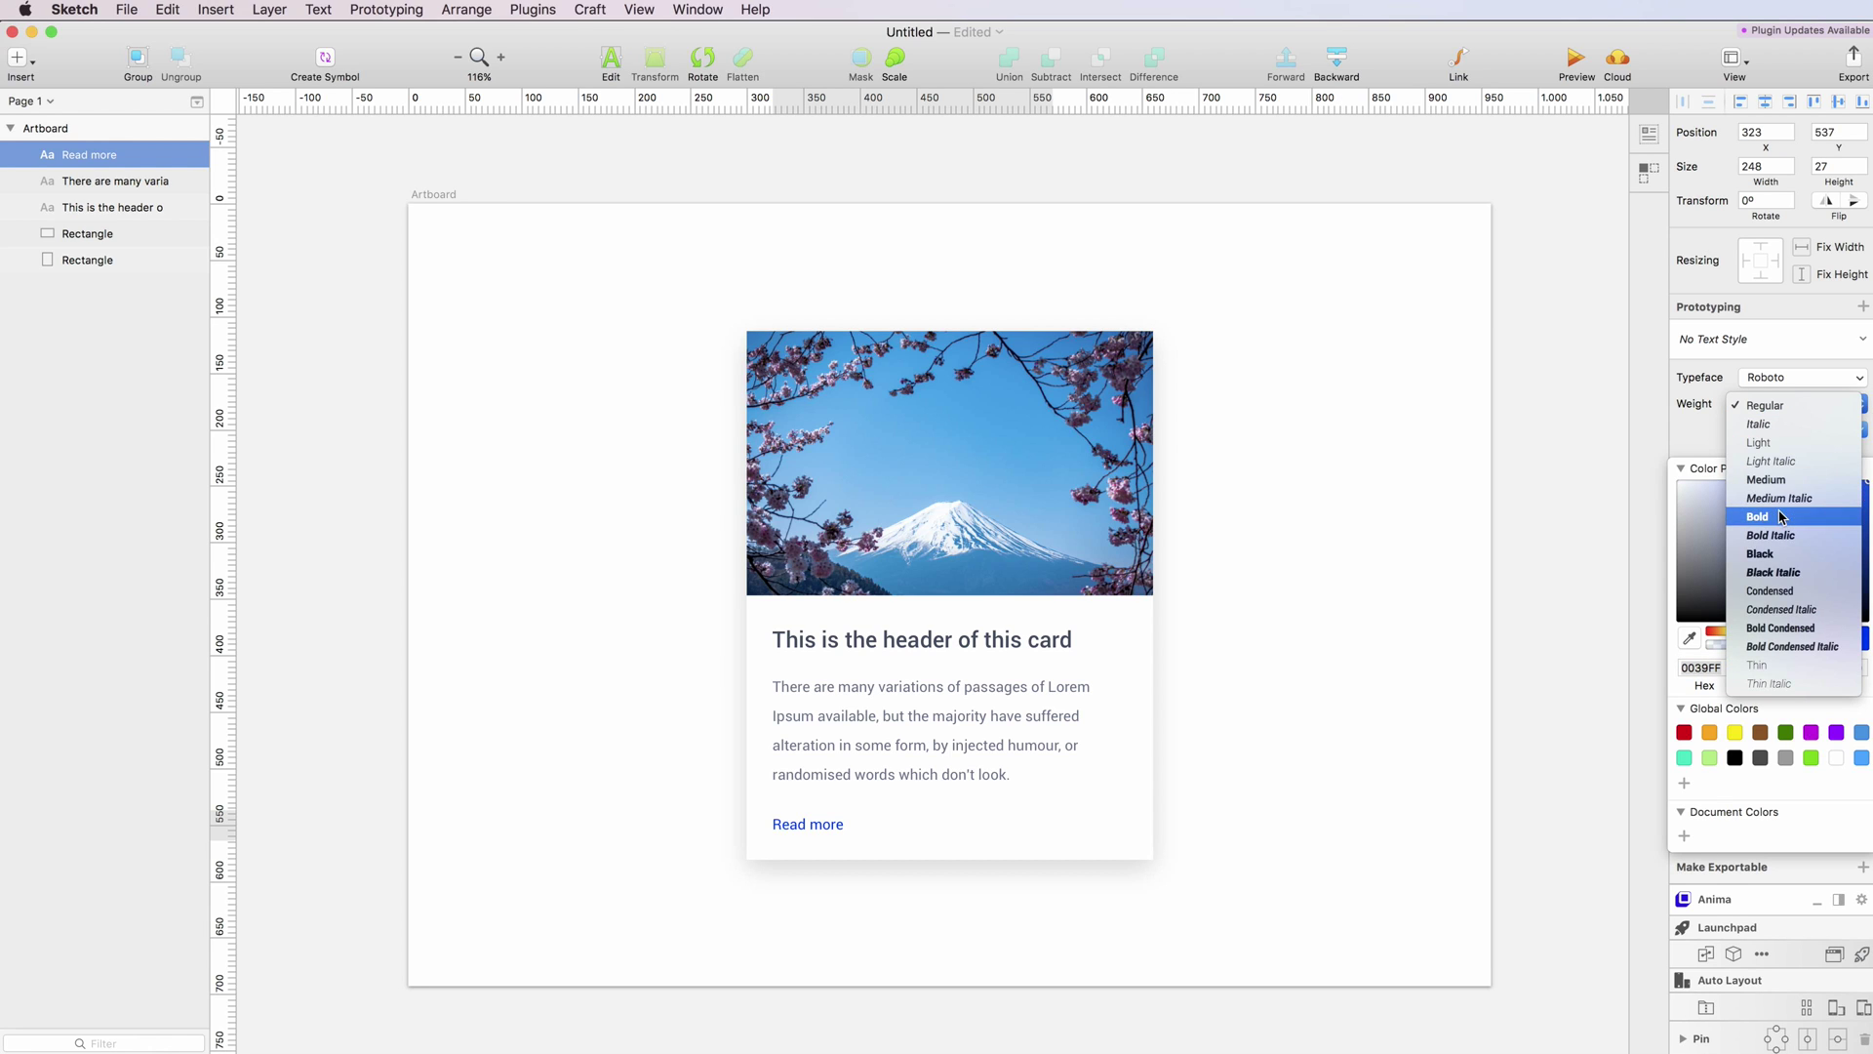
click(1781, 481)
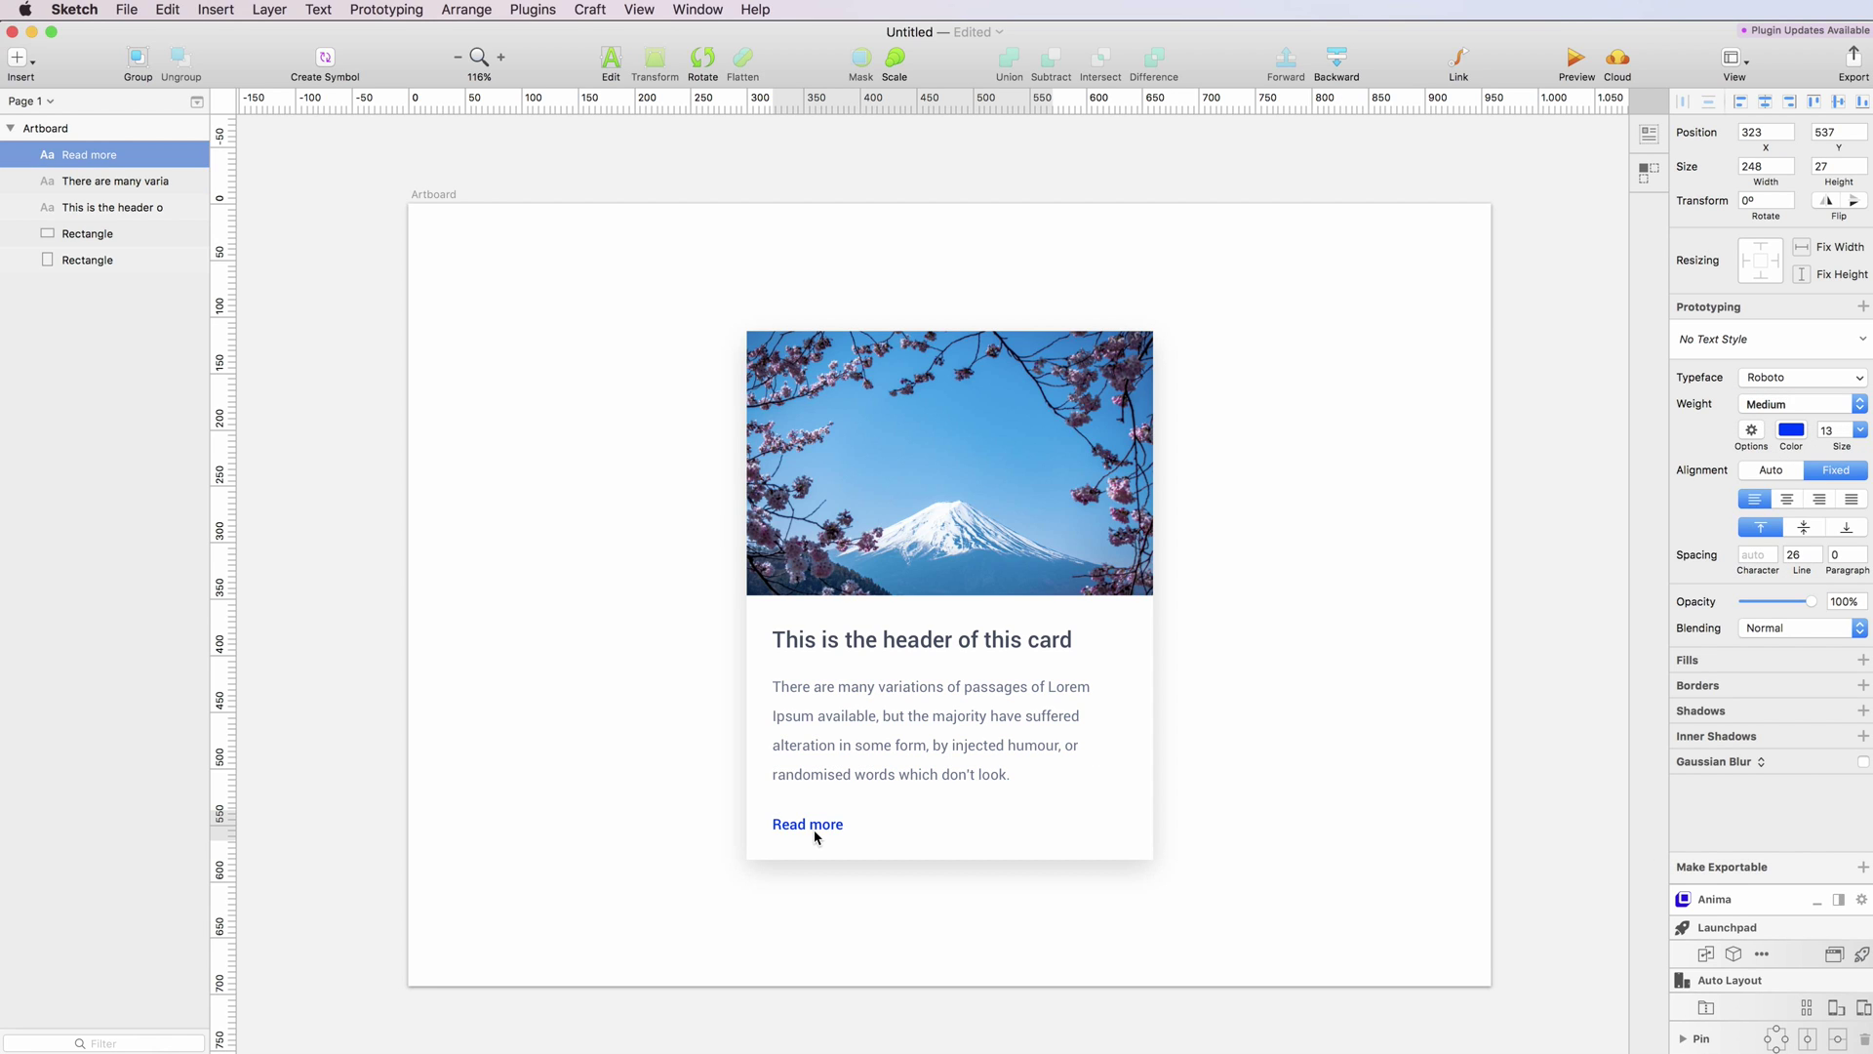
key(Up)
key(Up)
key(Up)
key(Up)
key(Up)
key(Up)
Enable the artboard's Background color and set it to light grey F6F6F6
click(707, 765)
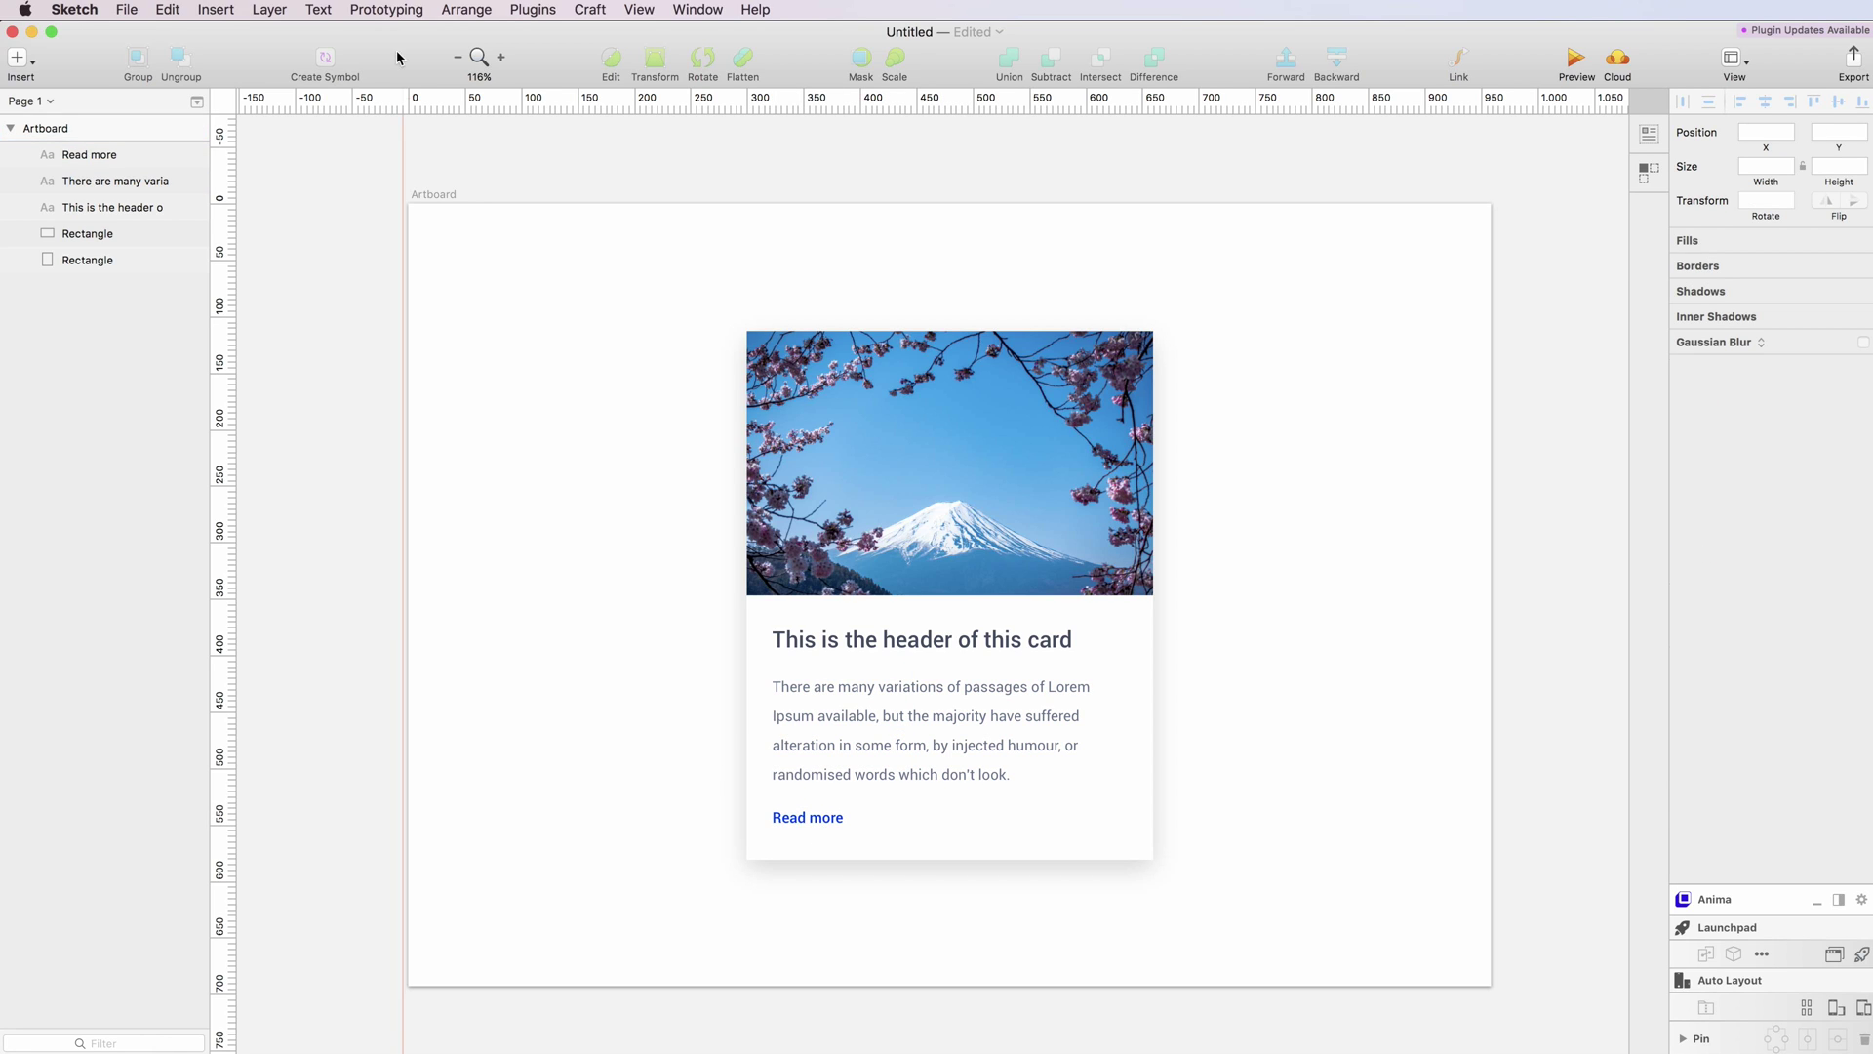
click(420, 195)
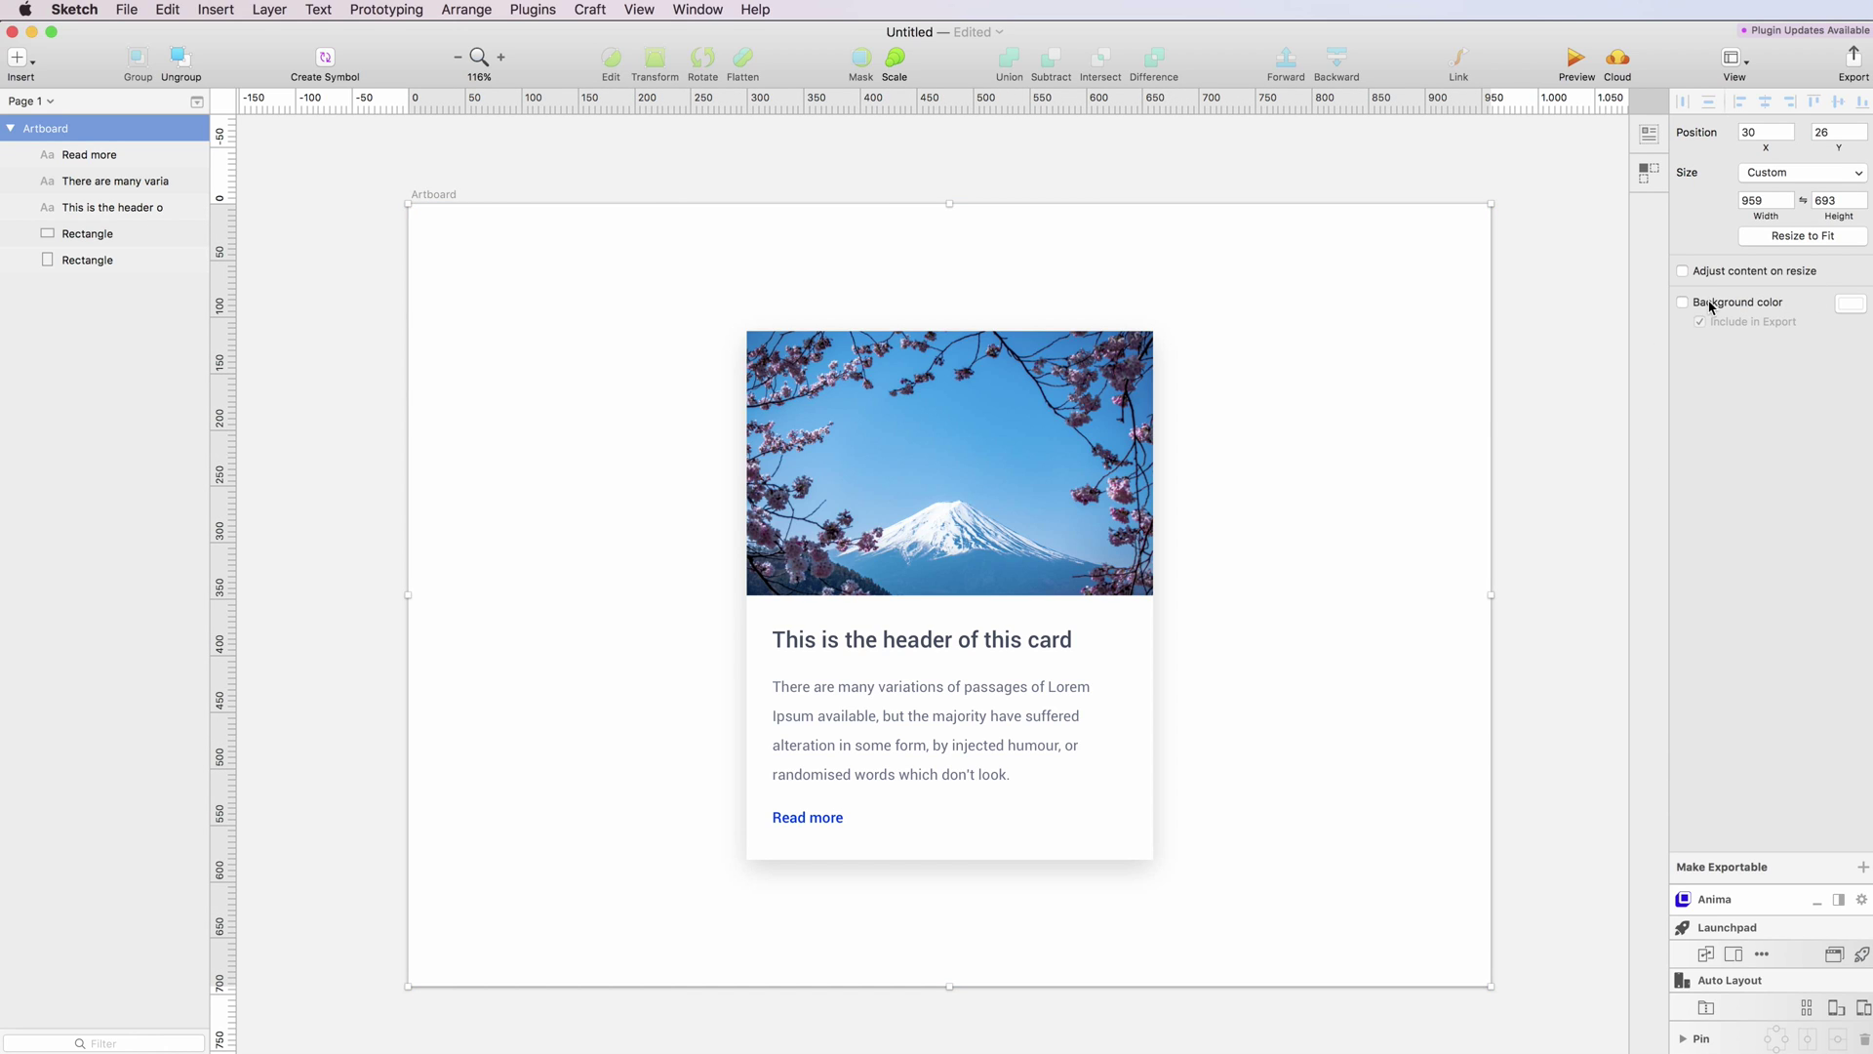
click(1710, 306)
click(1851, 303)
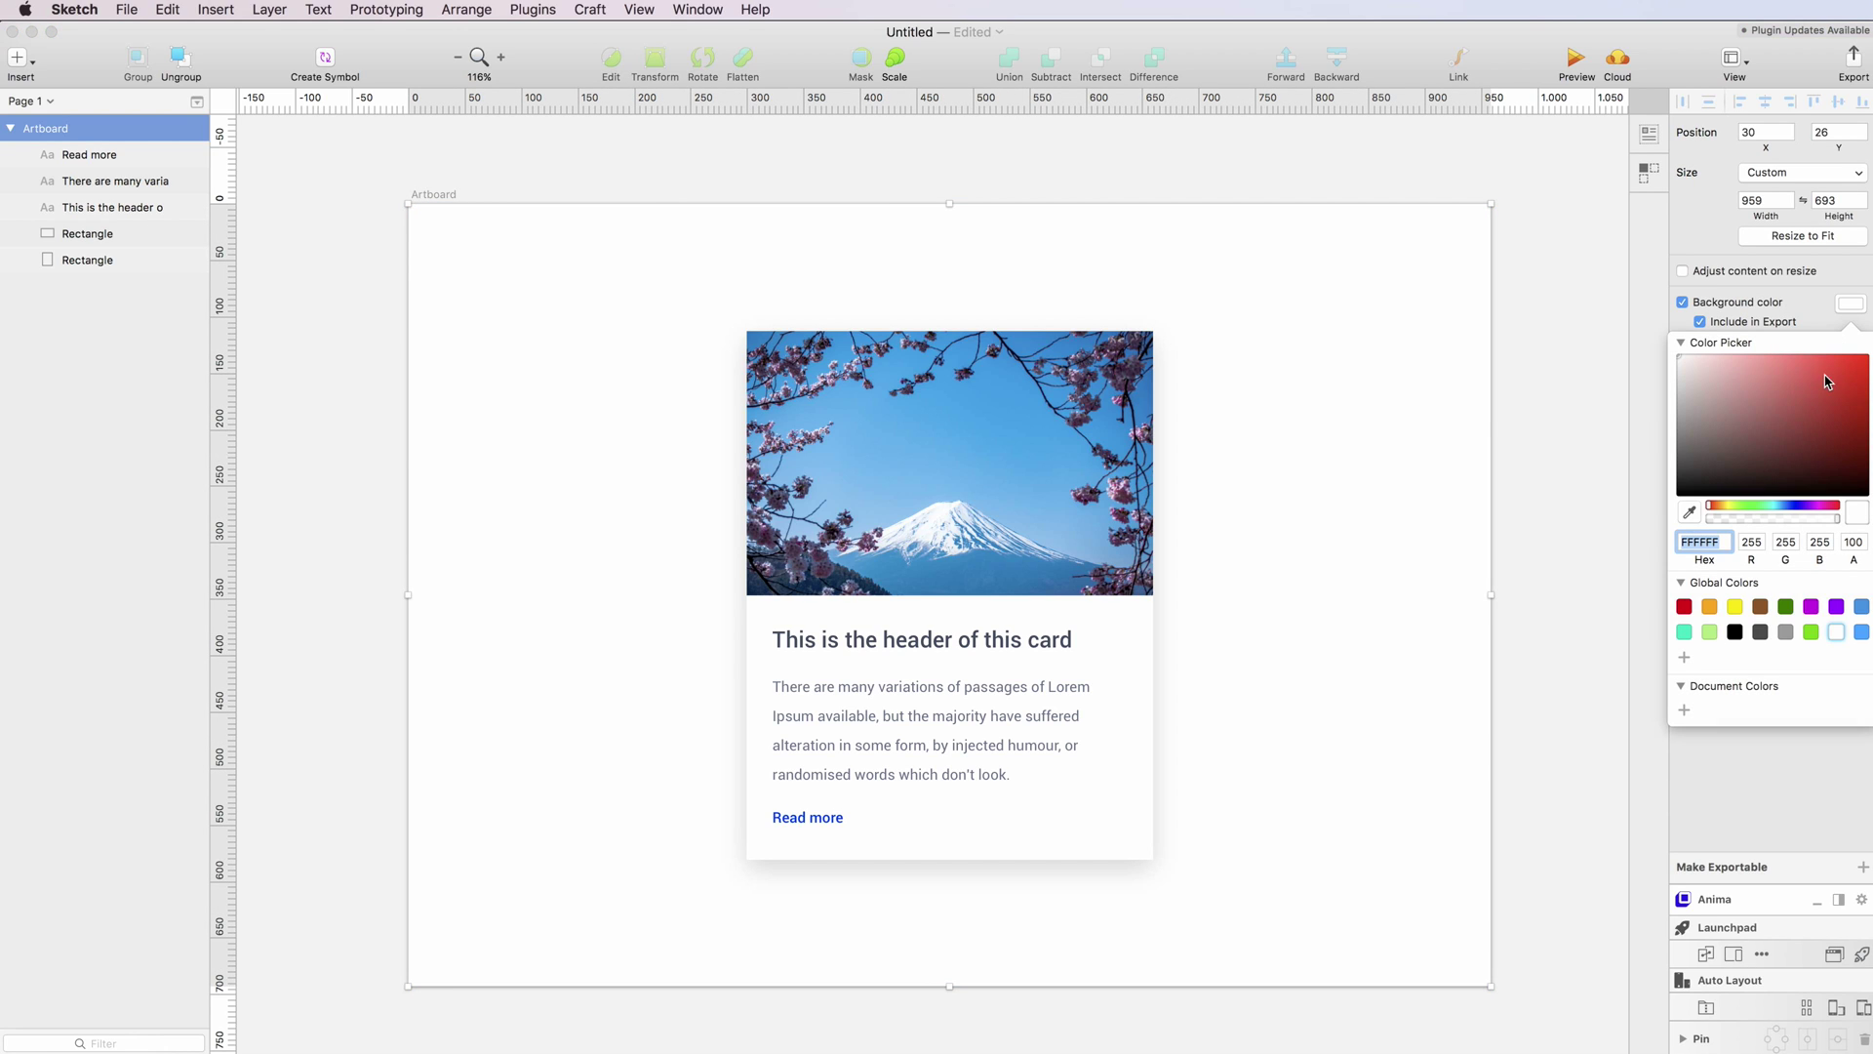
click(1677, 365)
click(1482, 462)
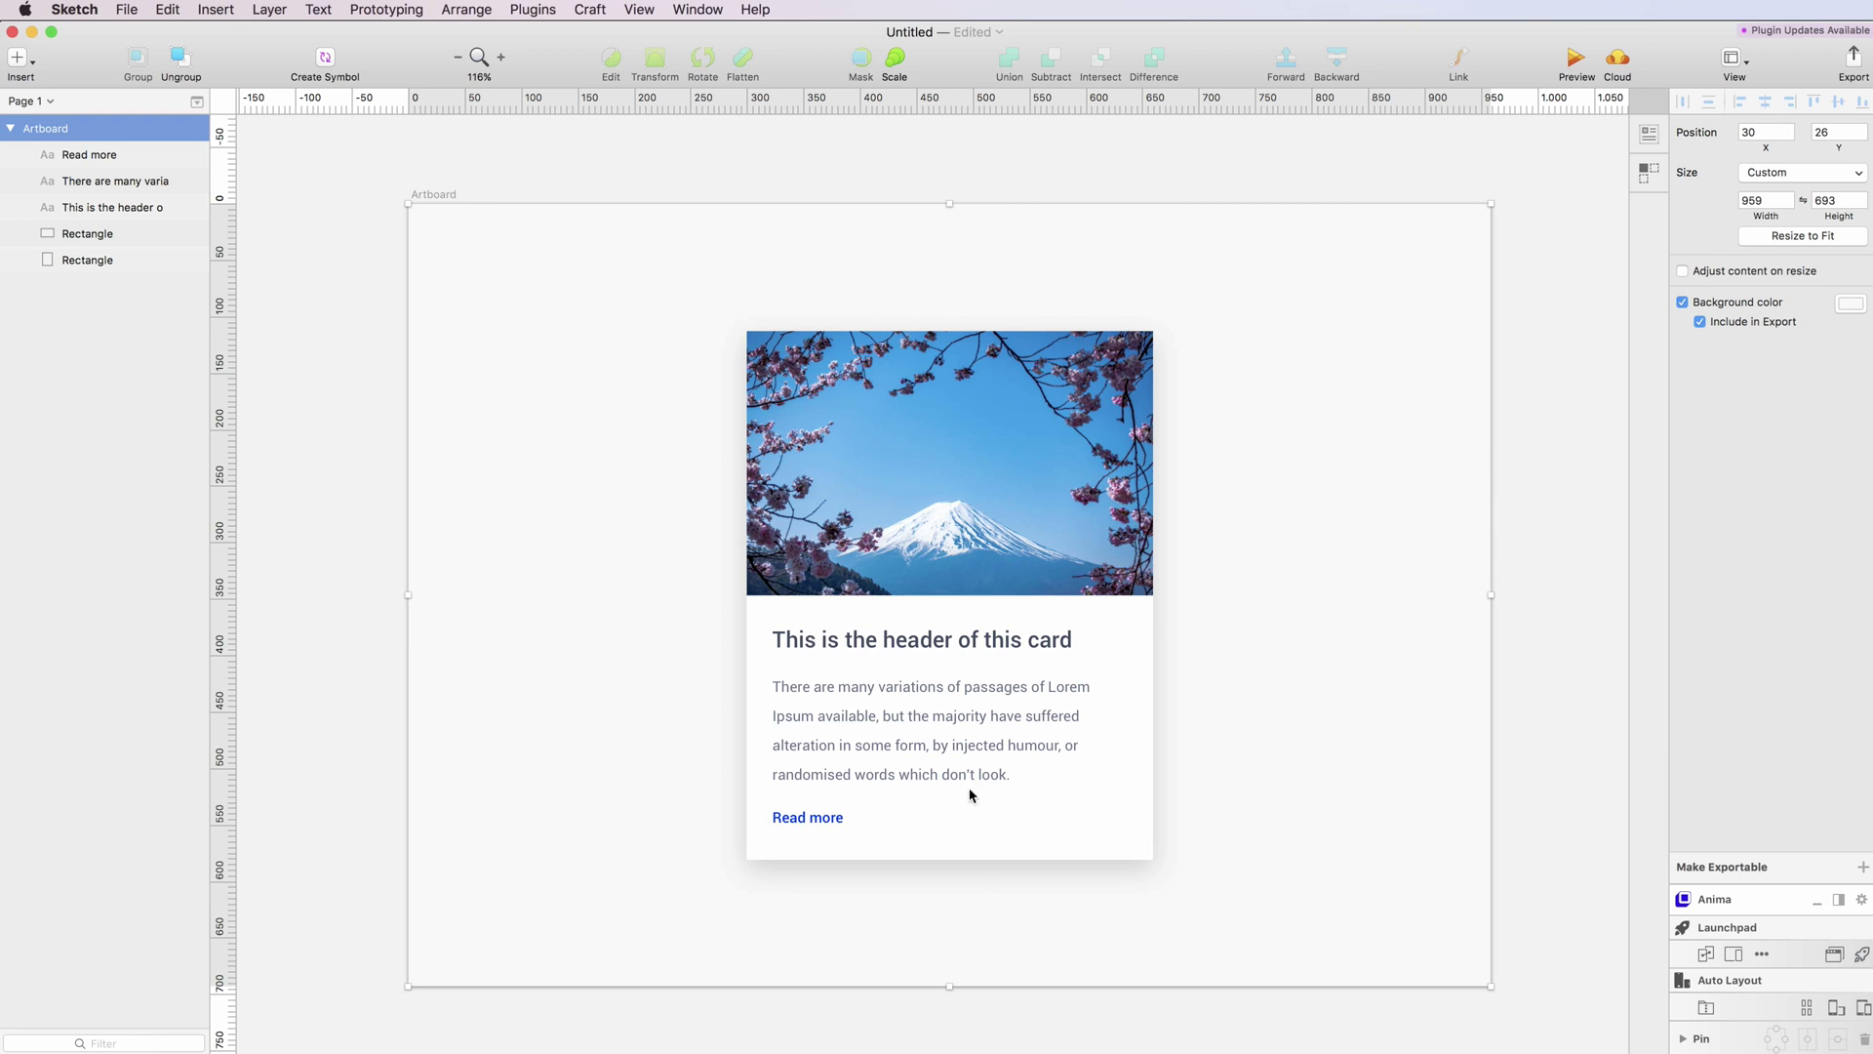
click(1568, 527)
Select all the card's layers and group them
scroll(1547, 527, up, 2)
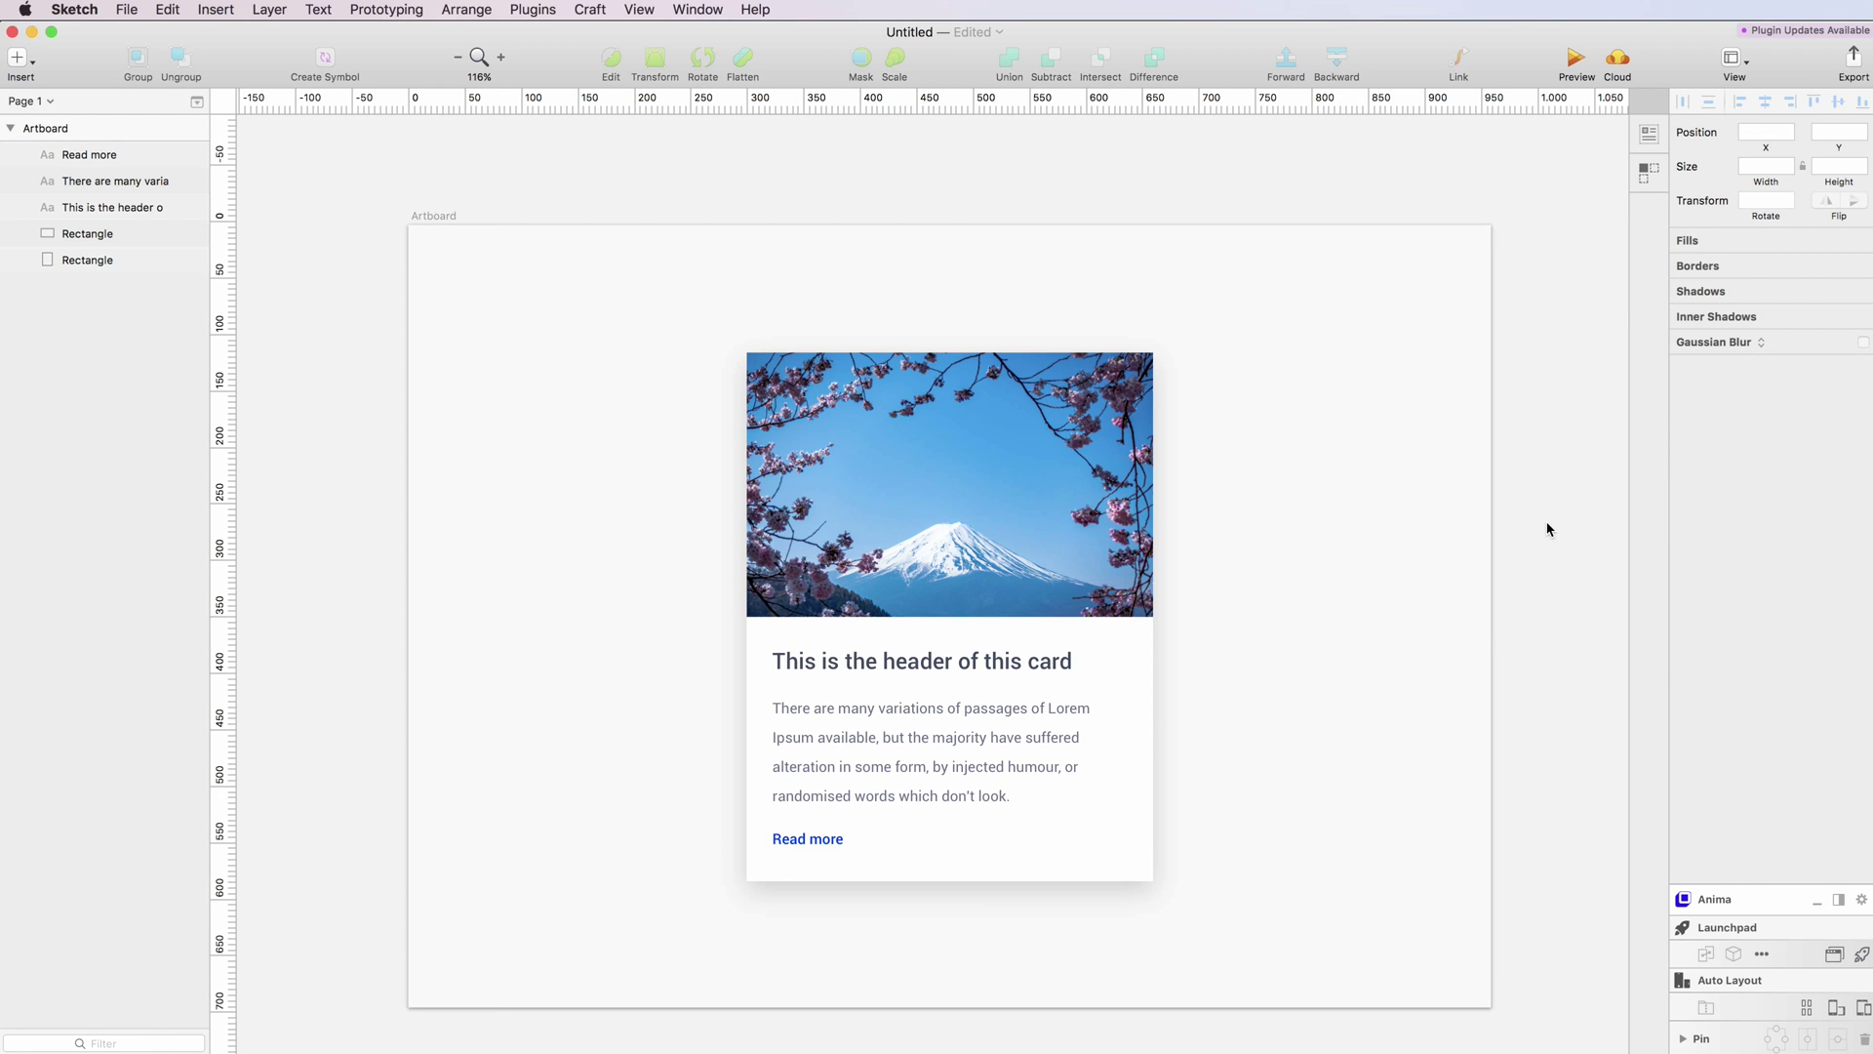
drag(627, 361, 1175, 959)
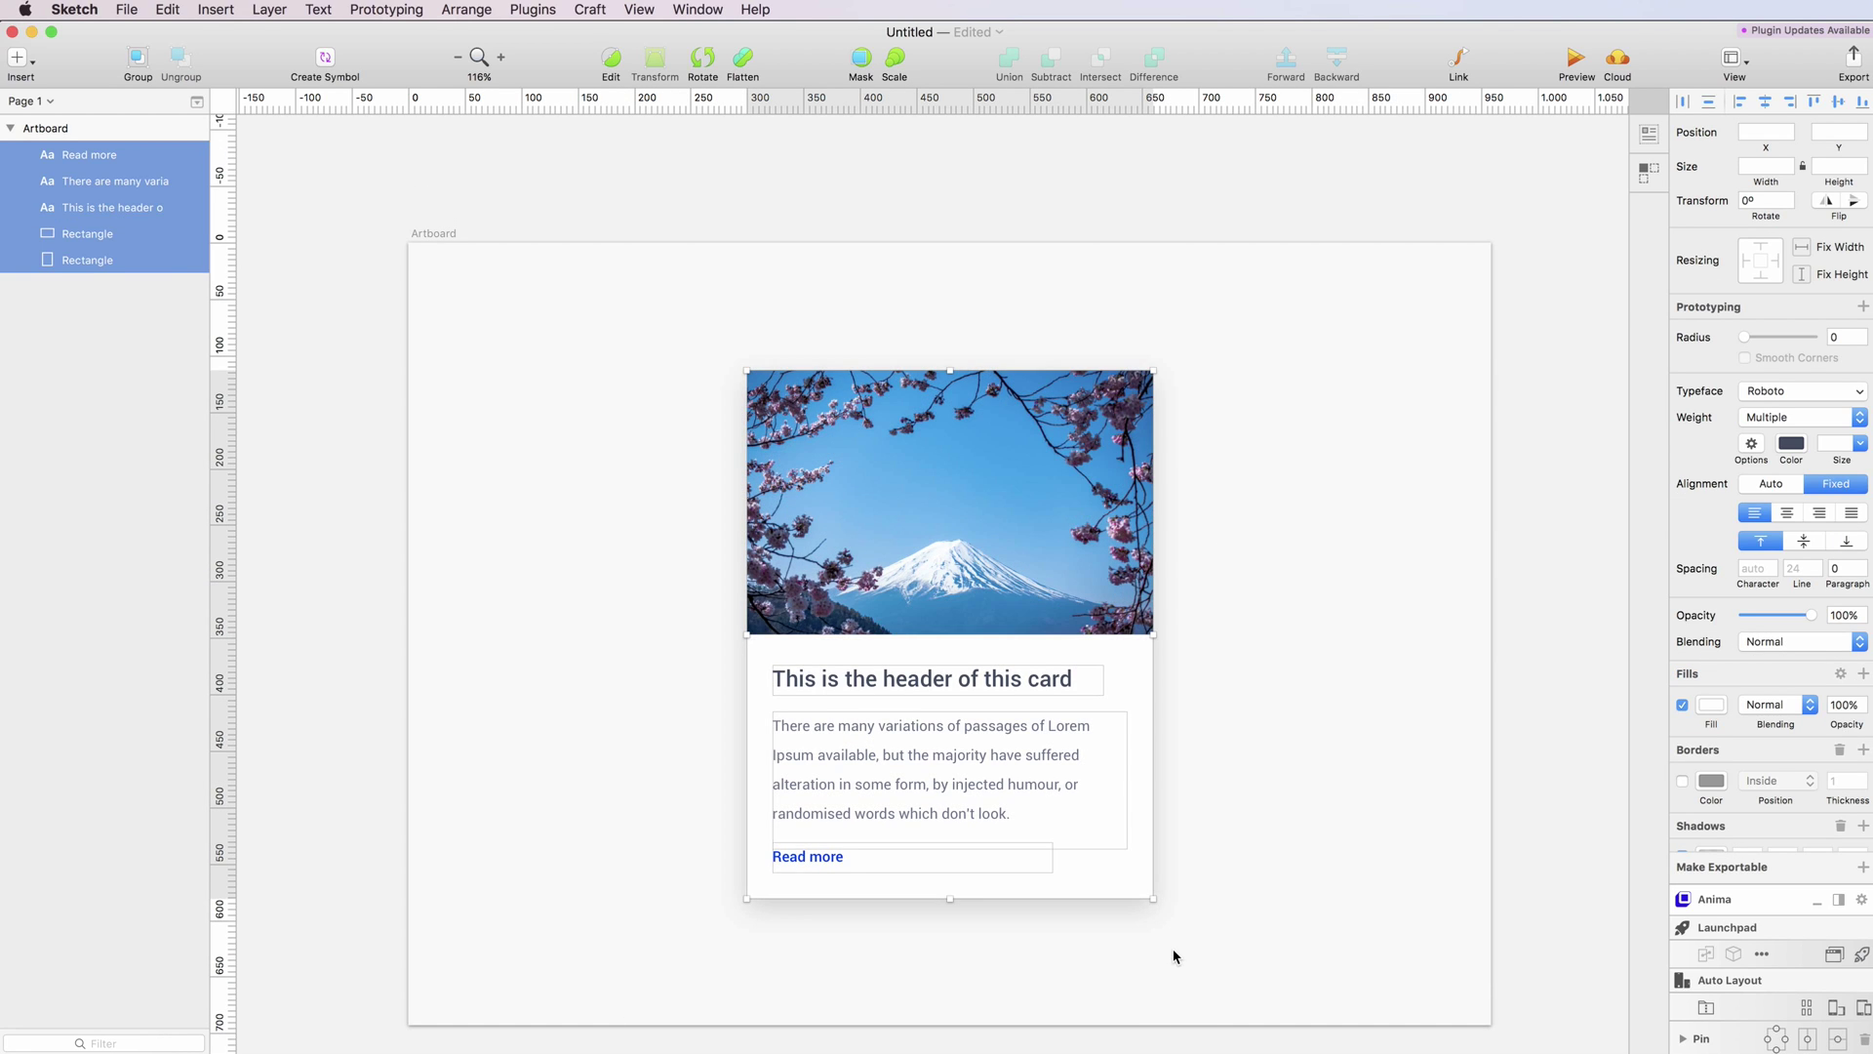
scroll(1175, 956, down, 2)
key(super+g)
Duplicate the card group to the right, centre both horizontally, then ungroup them
drag(1075, 698, 1201, 654)
drag(640, 393, 1219, 688)
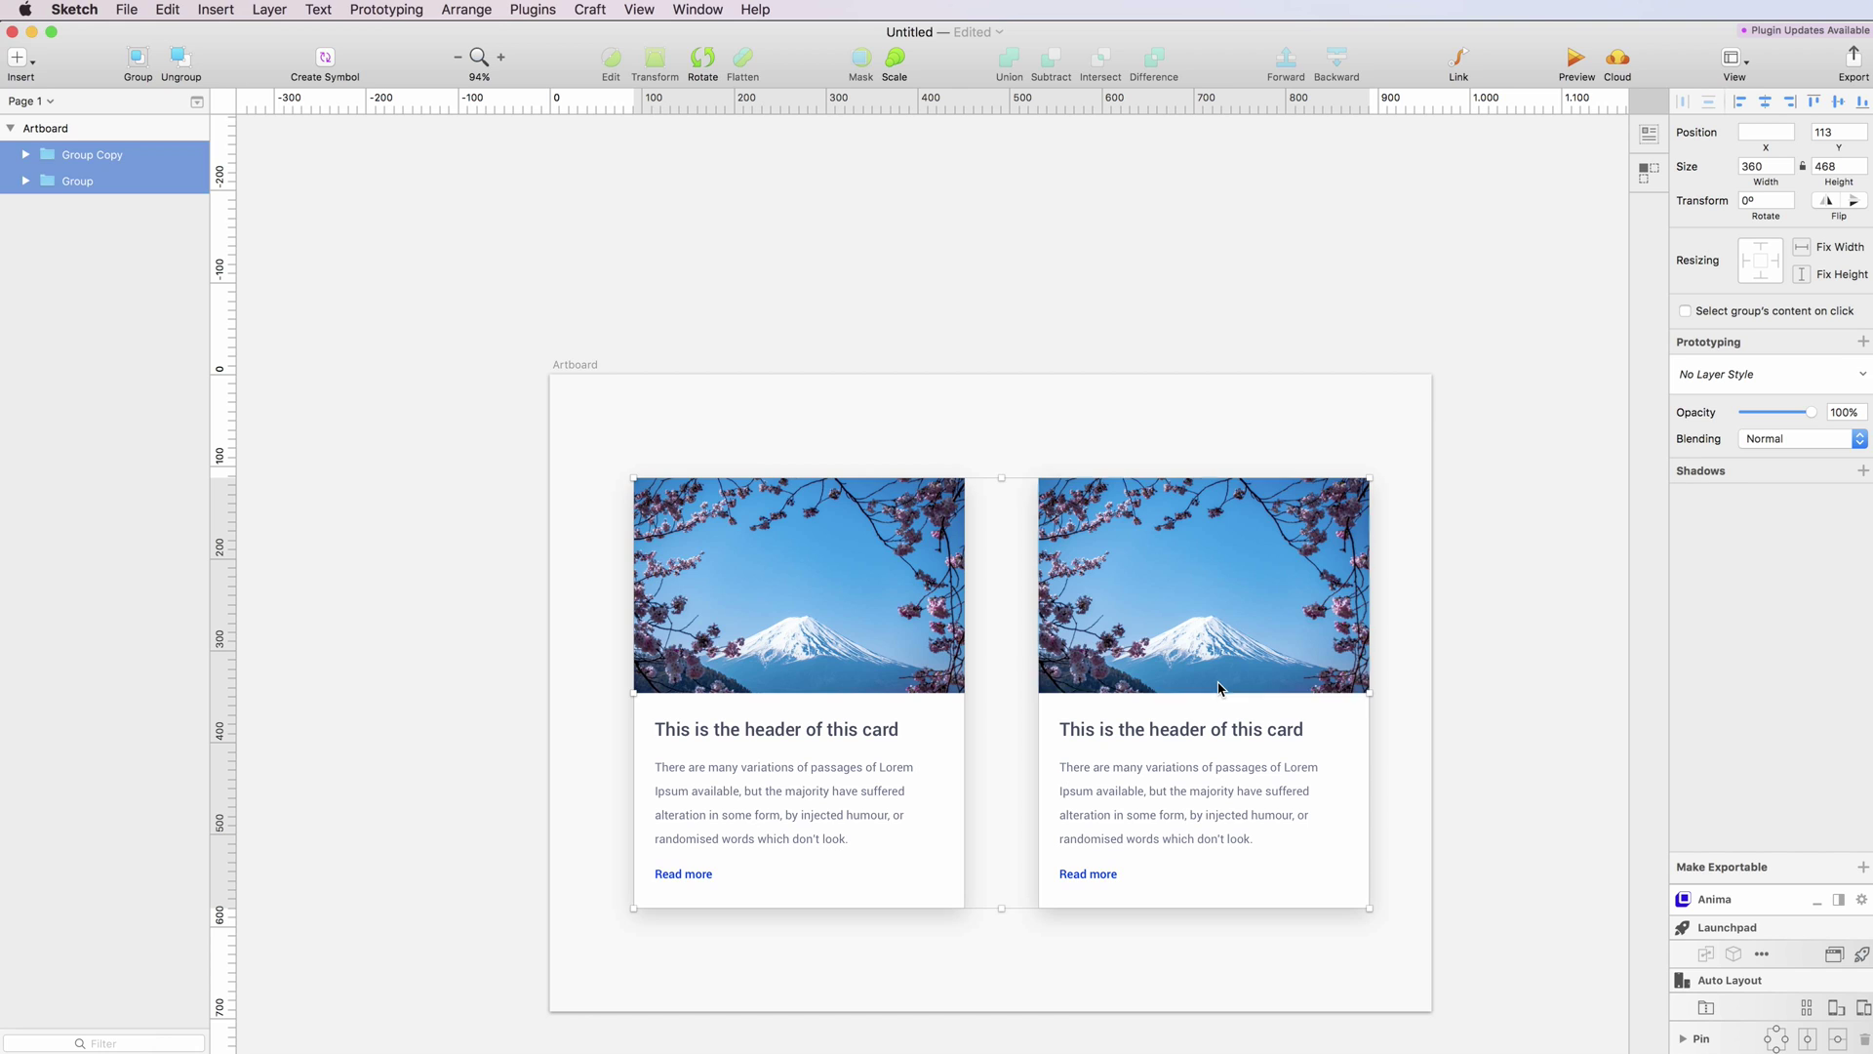
key(super+g)
click(1765, 101)
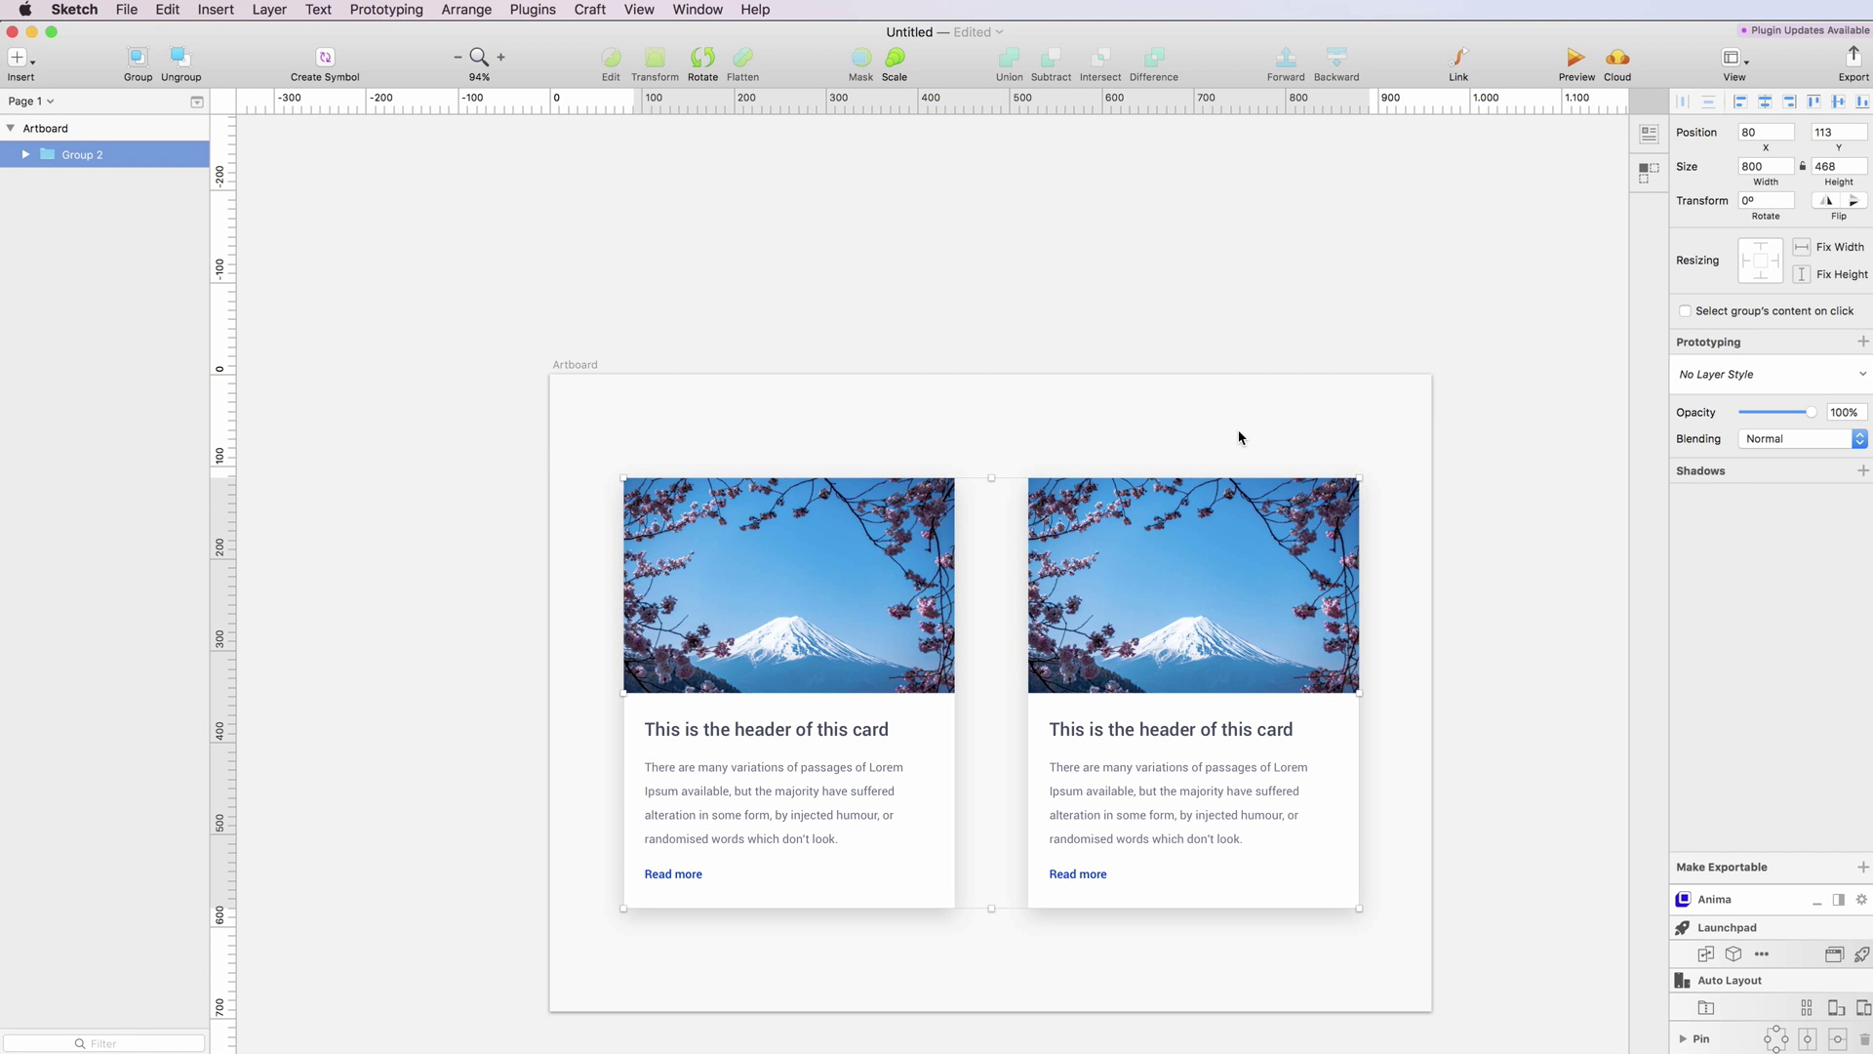
key(shift+super+g)
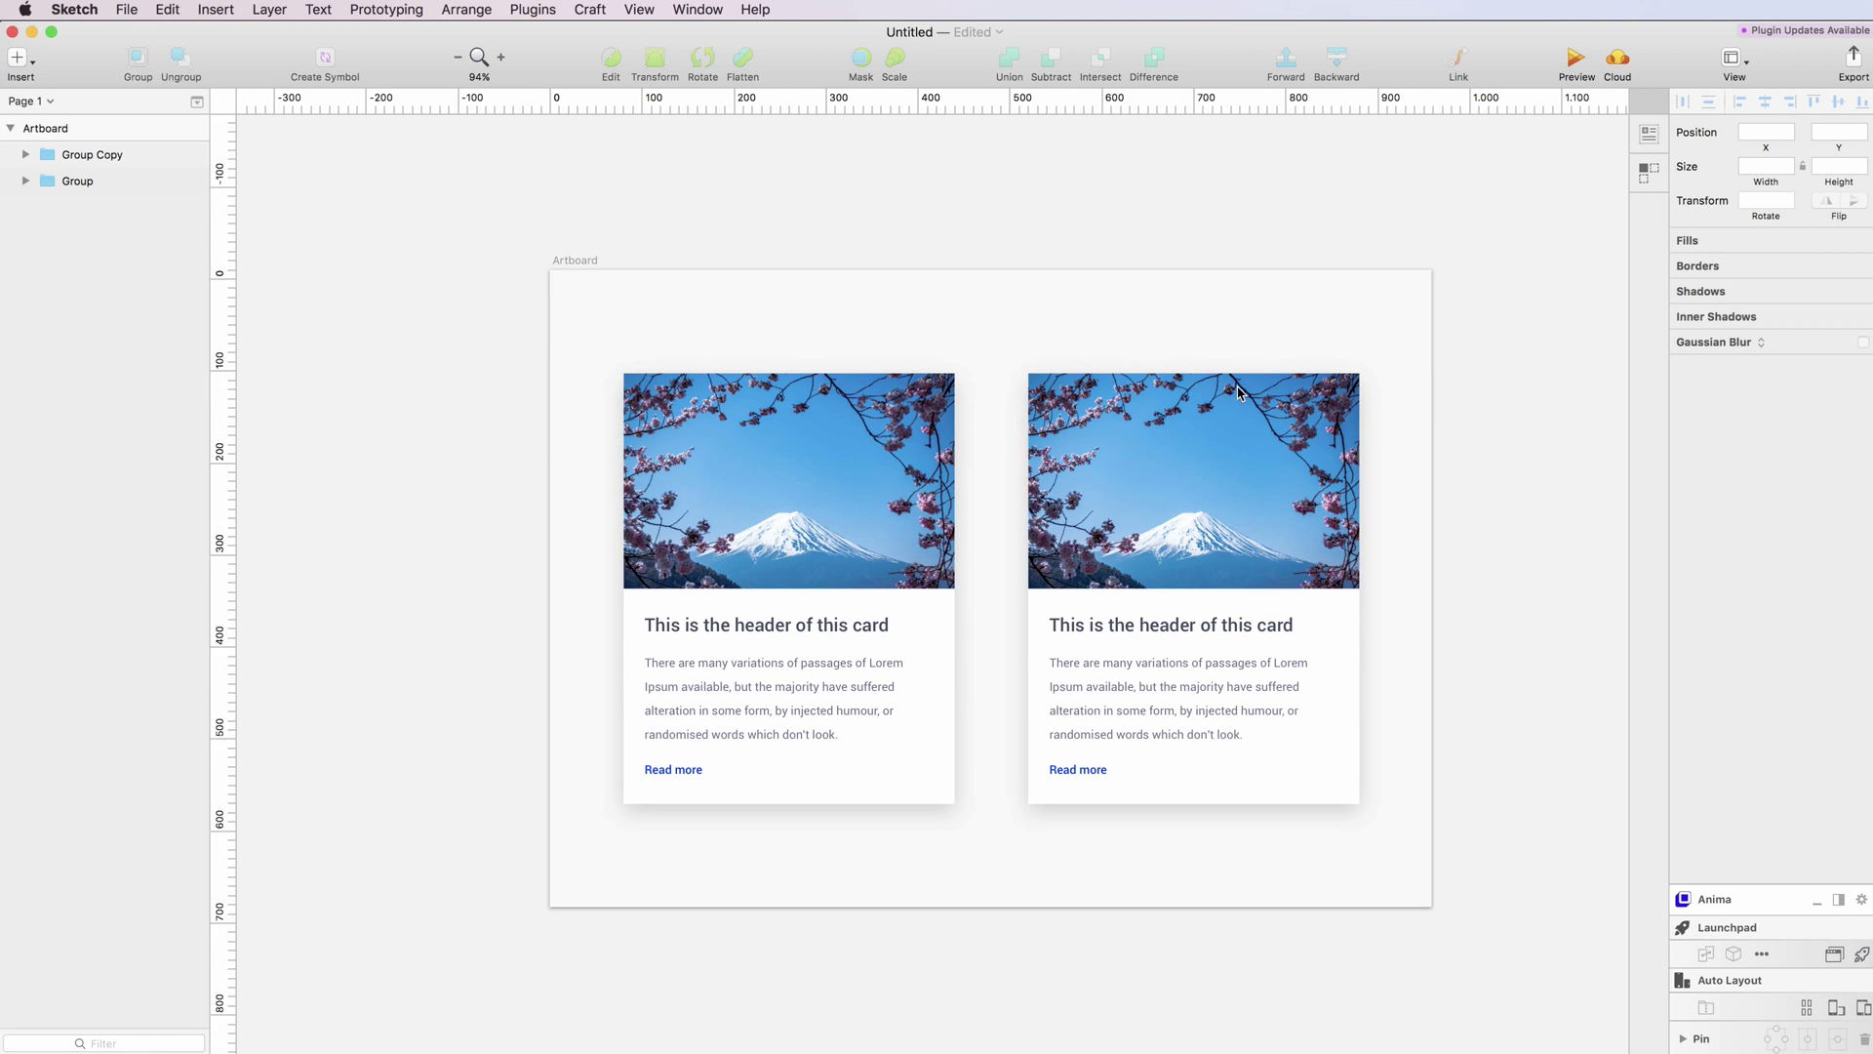